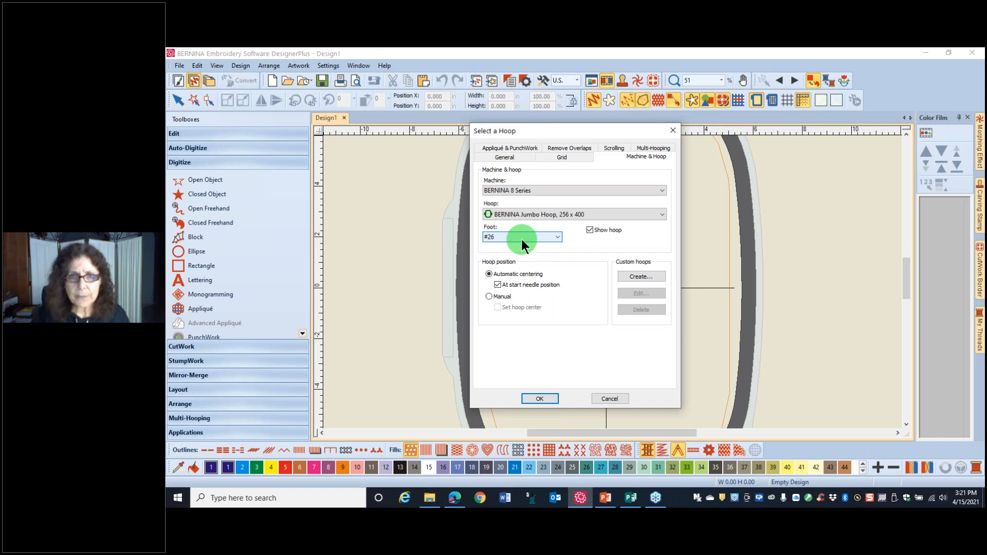
Confirm the BERNINA Jumbo Hoop, 256 x 400 with foot #26, and rotate the hoop 90 degrees counterclockwise.
left_click(533, 400)
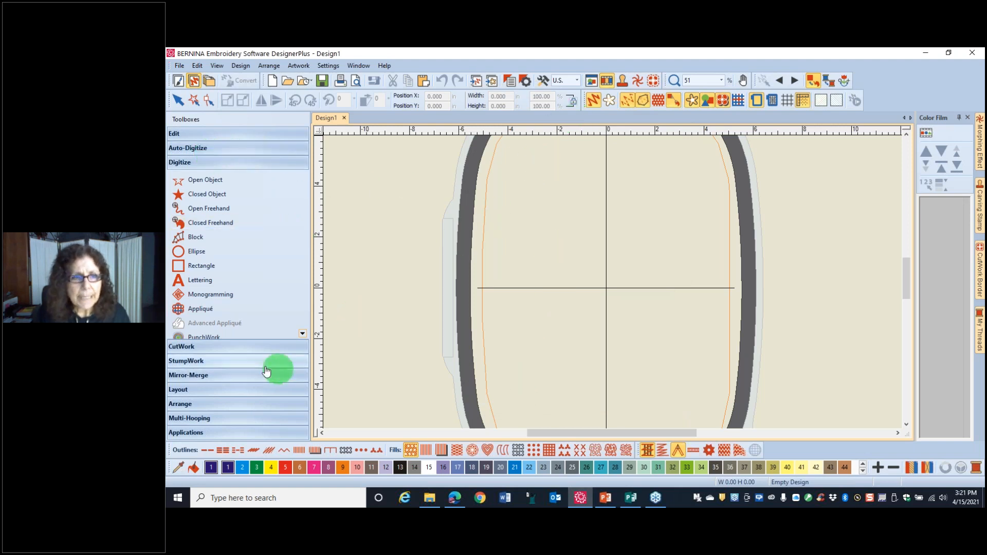
left_click(194, 418)
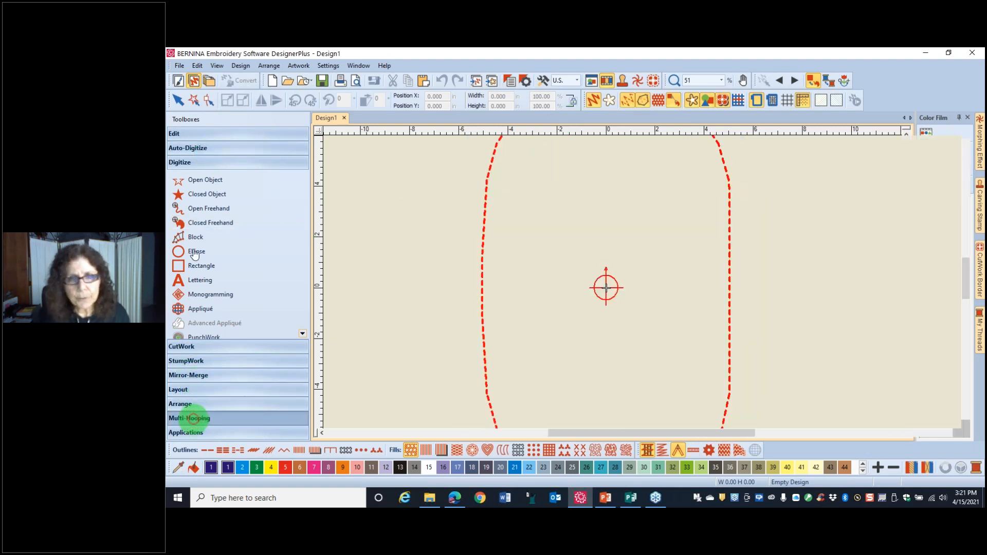
left_click(496, 147)
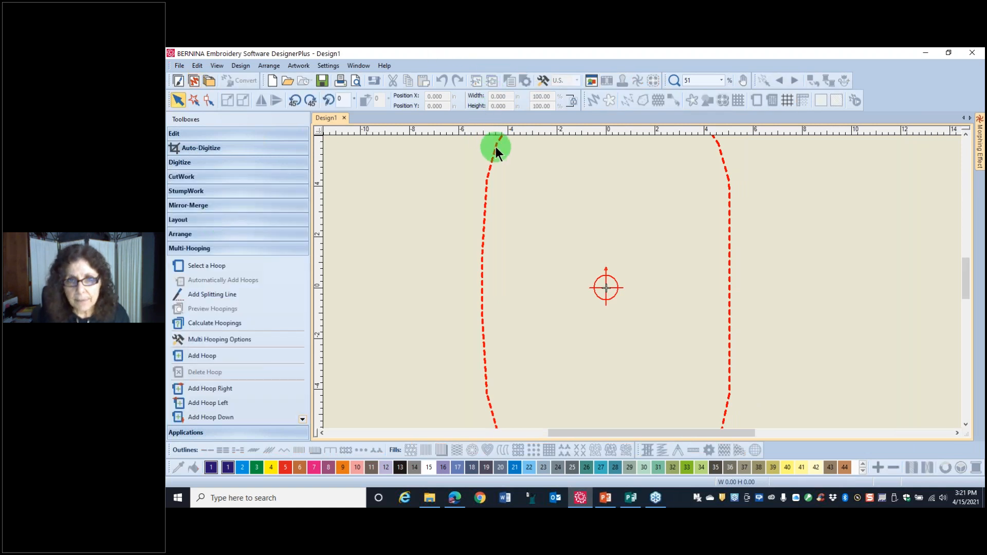
left_click(295, 99)
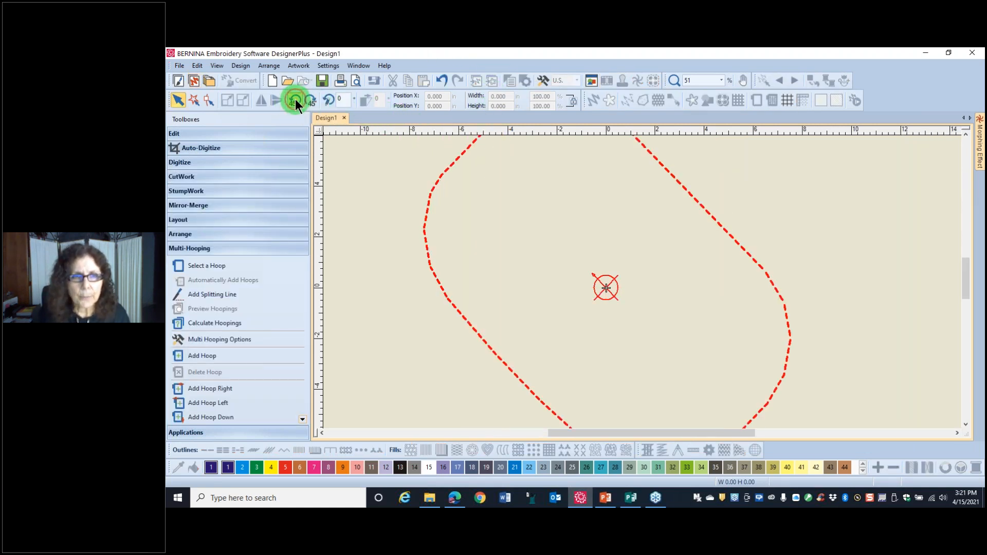
left_click(295, 99)
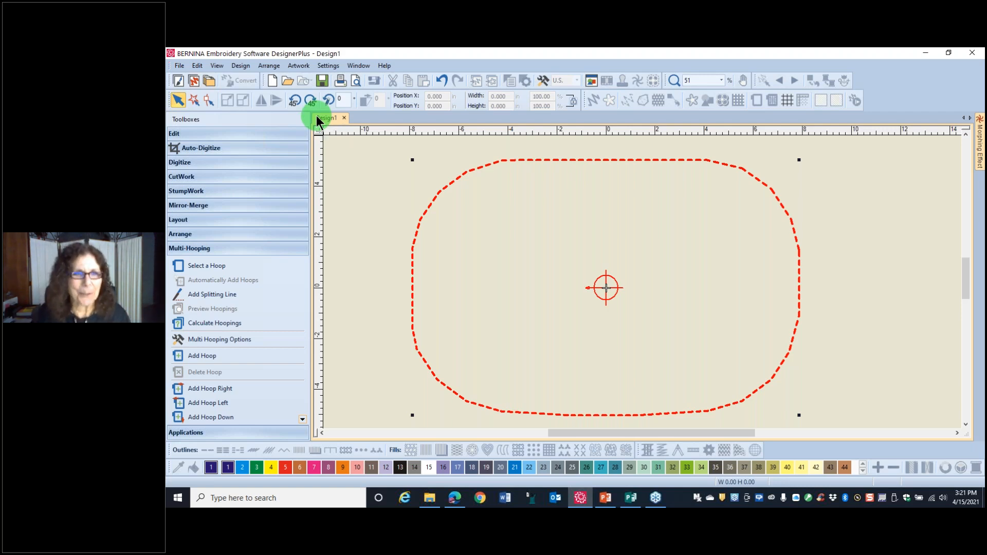
Digitize a rectangle about 10.5 by 5.8 in near the hoop's center, with a single outline in red color 5.
left_click(175, 163)
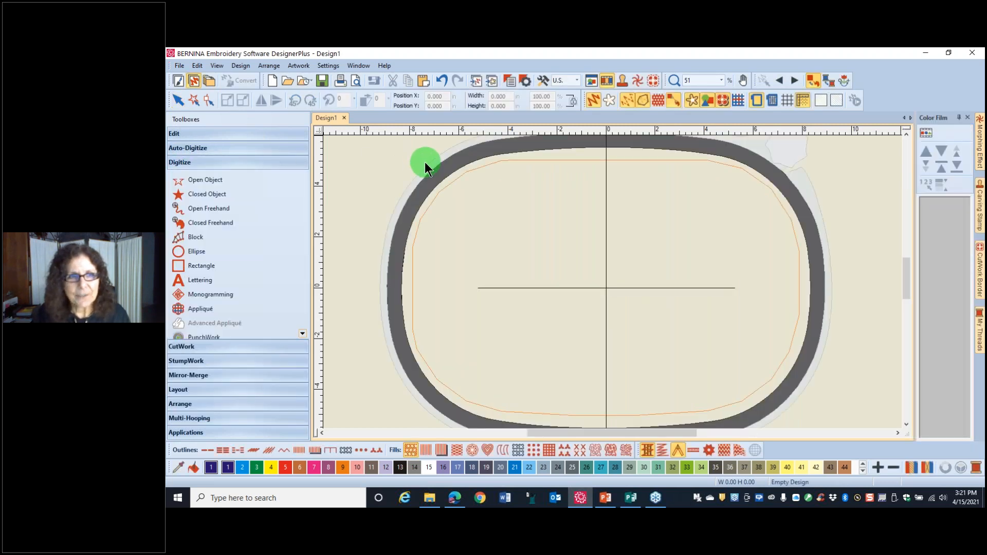
left_click(185, 267)
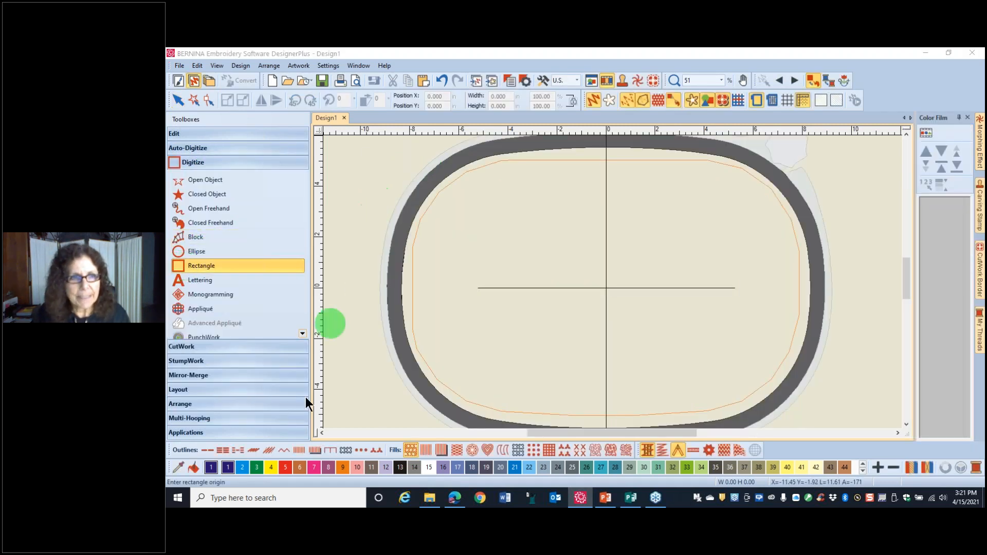
left_click(207, 451)
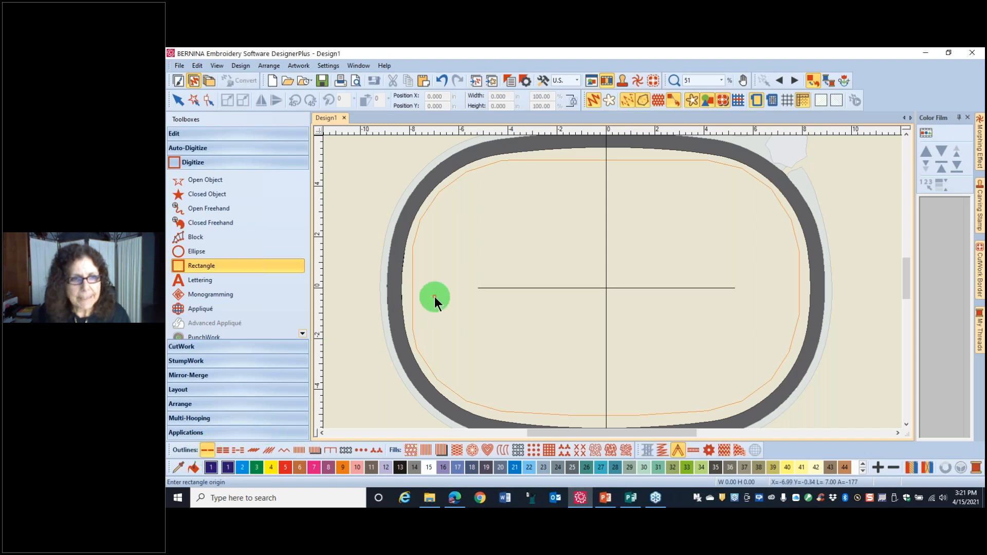
left_click(285, 467)
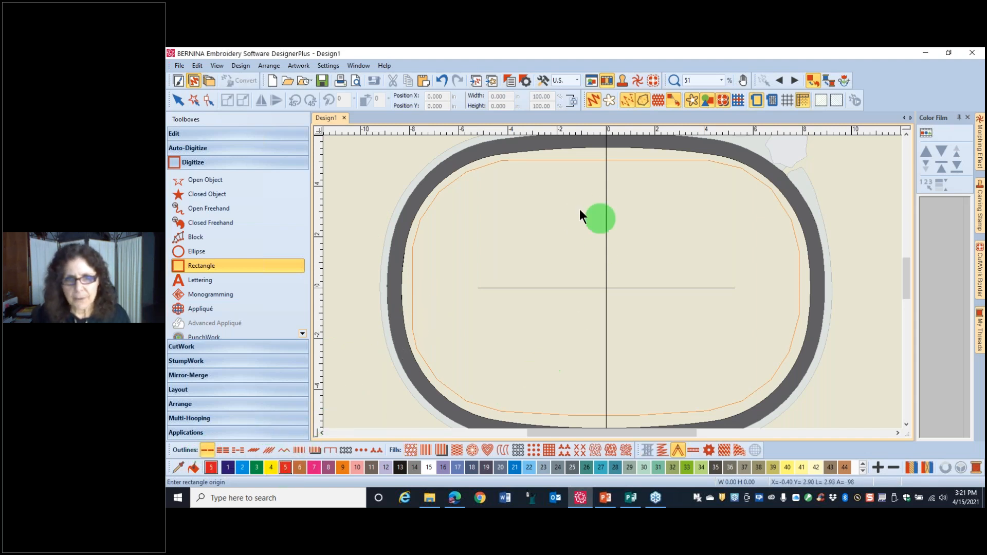
left_click(633, 285)
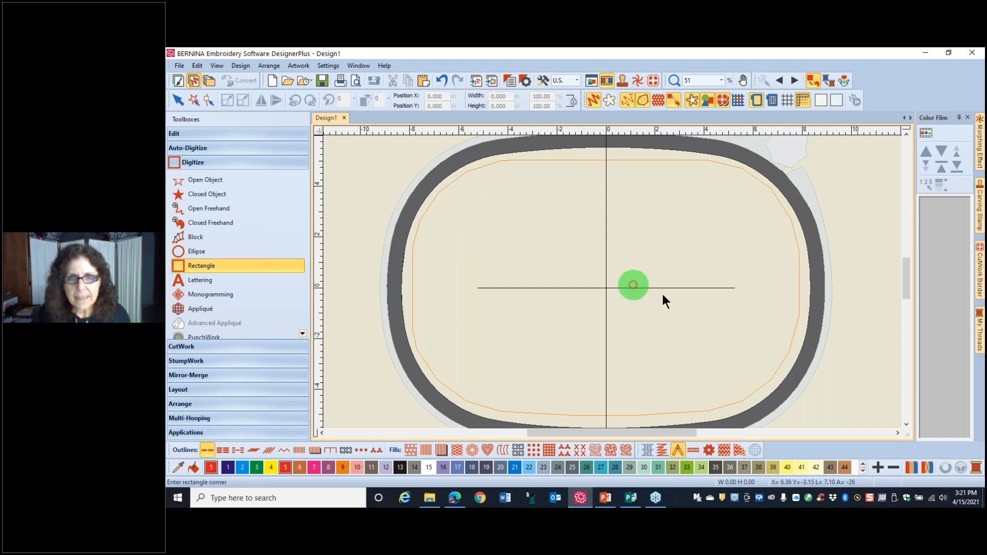
left_click(742, 354)
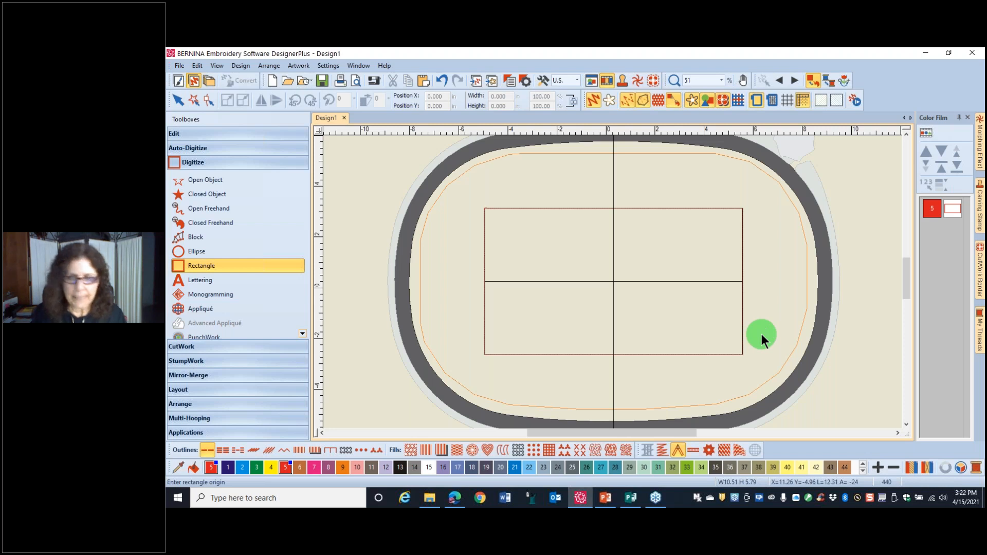
key("Escape")
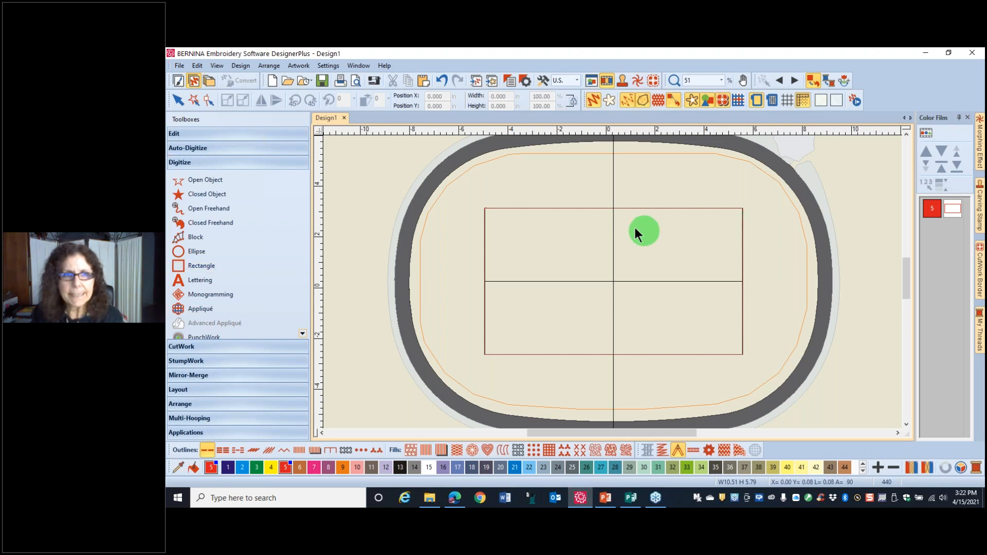
Select the red rectangle and enter a 9 in width followed by a 5.75 in height.
left_click(556, 208)
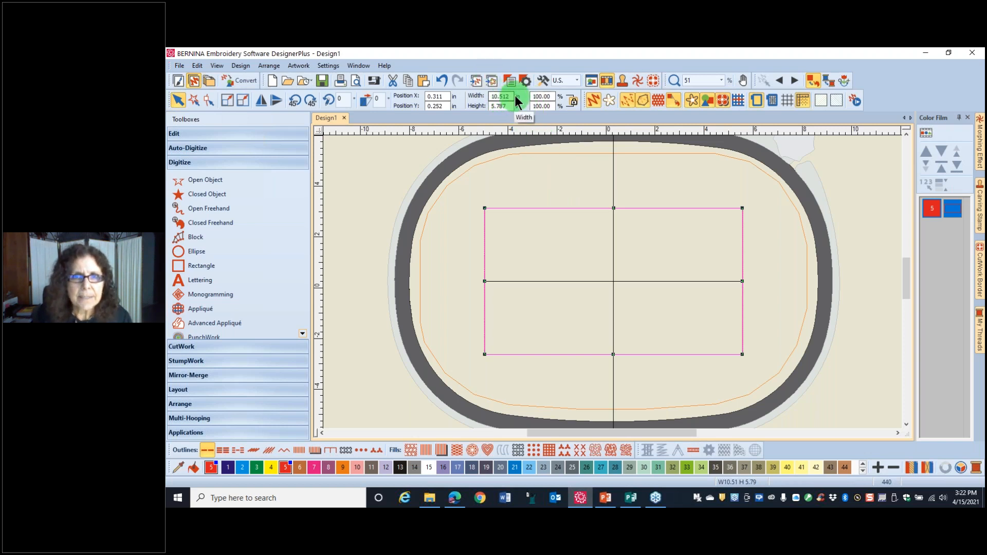
left_click_drag(508, 96, 477, 97)
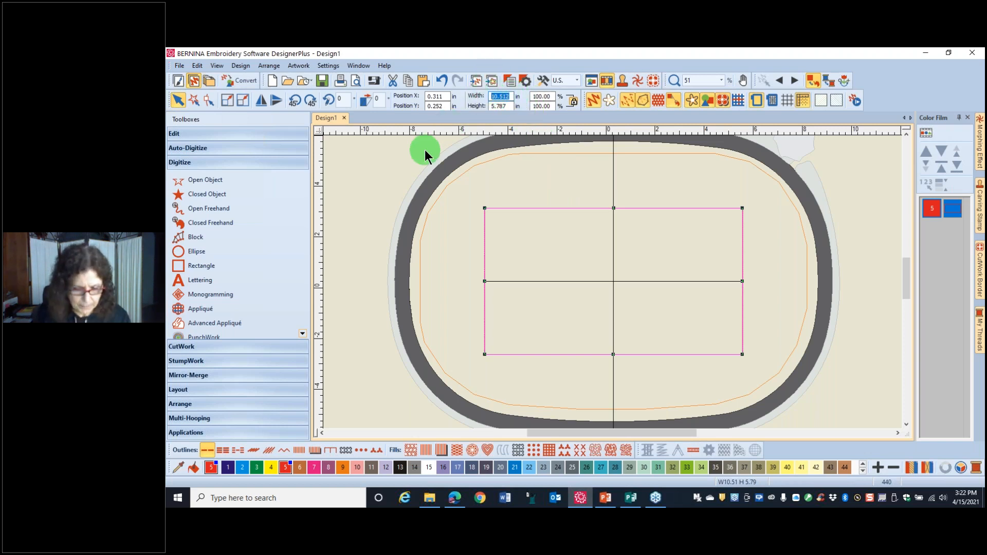
type("9")
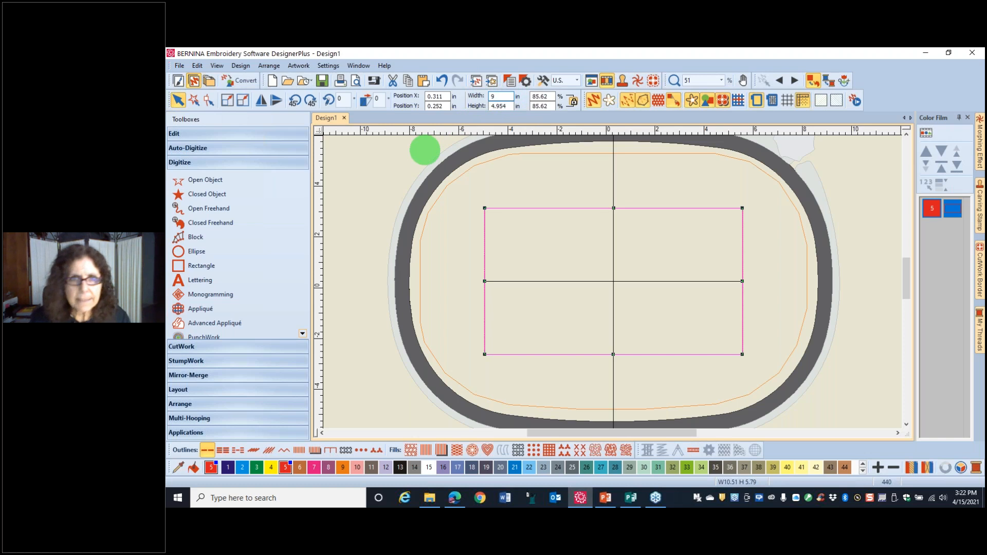
left_click(499, 106)
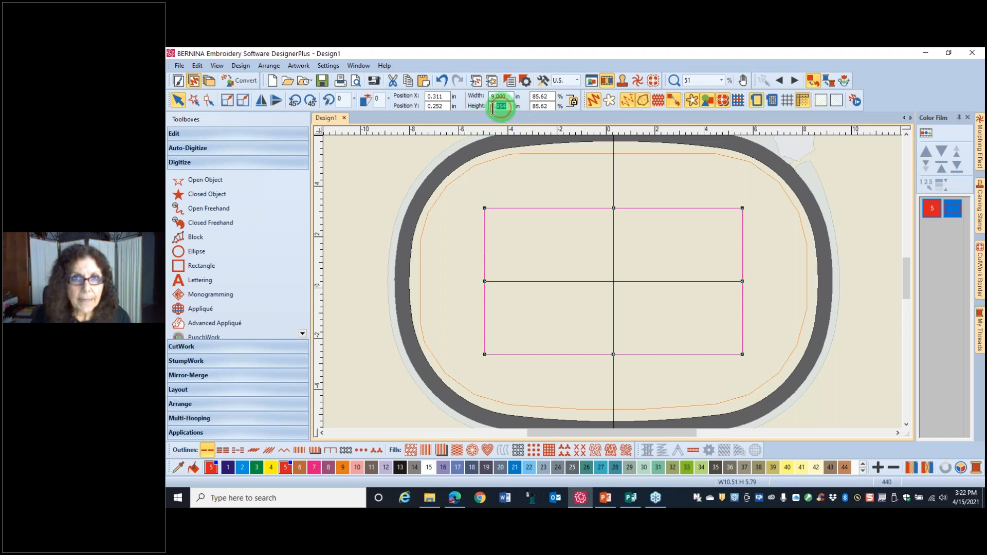
left_click_drag(499, 105, 478, 106)
type("7")
key("BackSpace")
type("5.75")
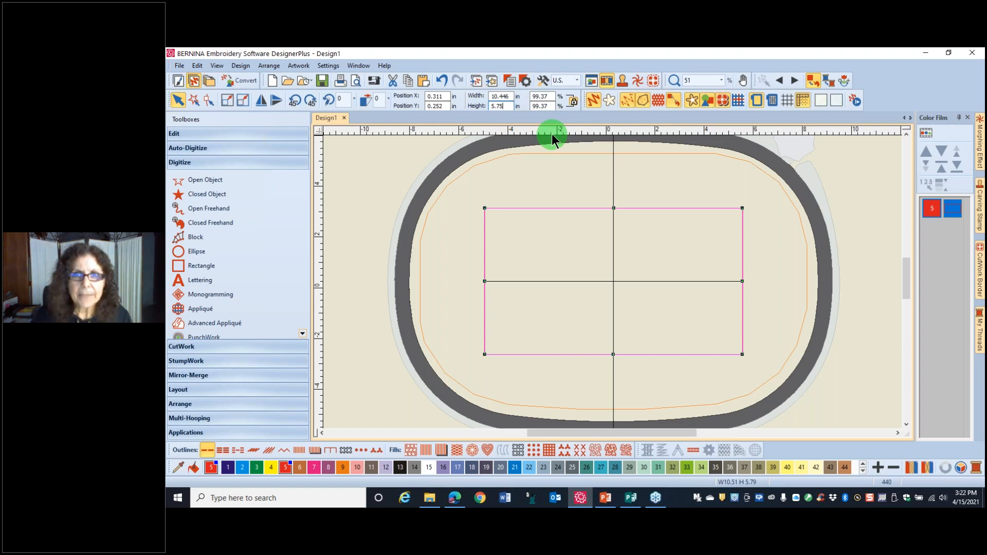
Turn off proportional scaling and set the rectangle's width to 9 in.
left_click(575, 105)
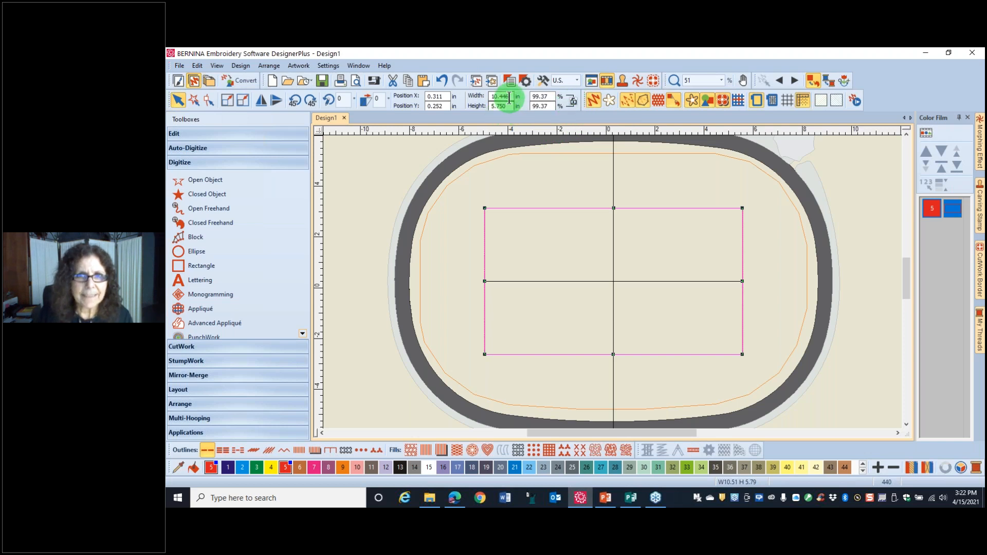
double_click(488, 99)
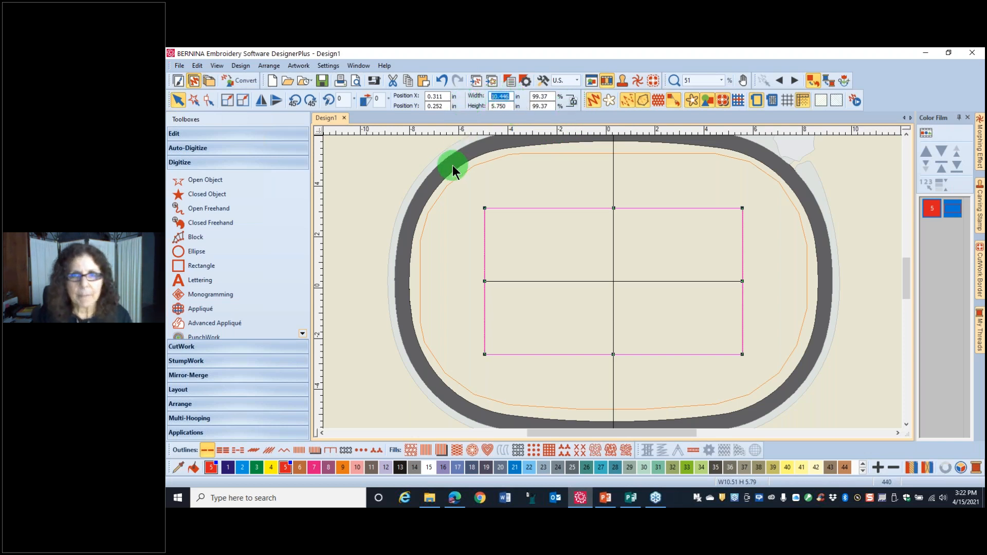
type("9")
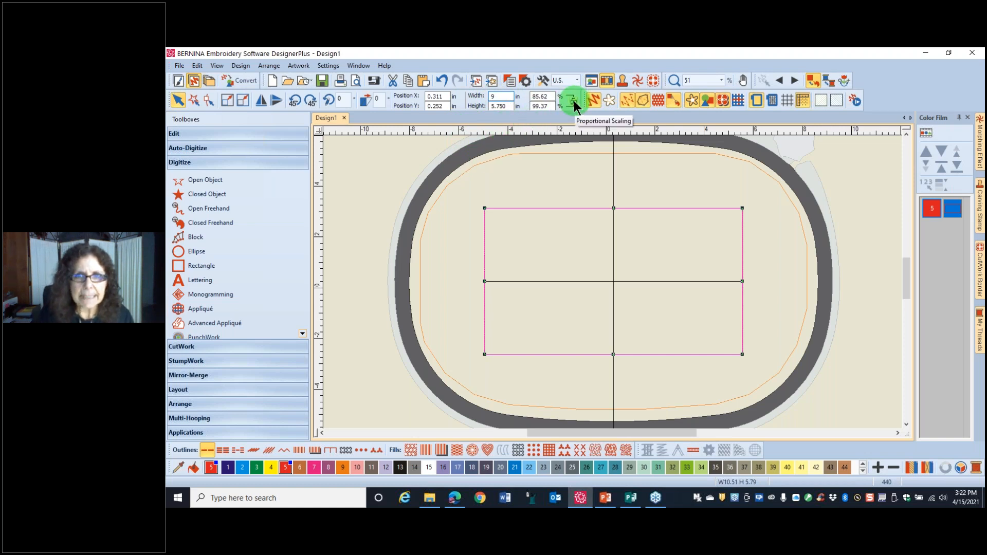
left_click(507, 107)
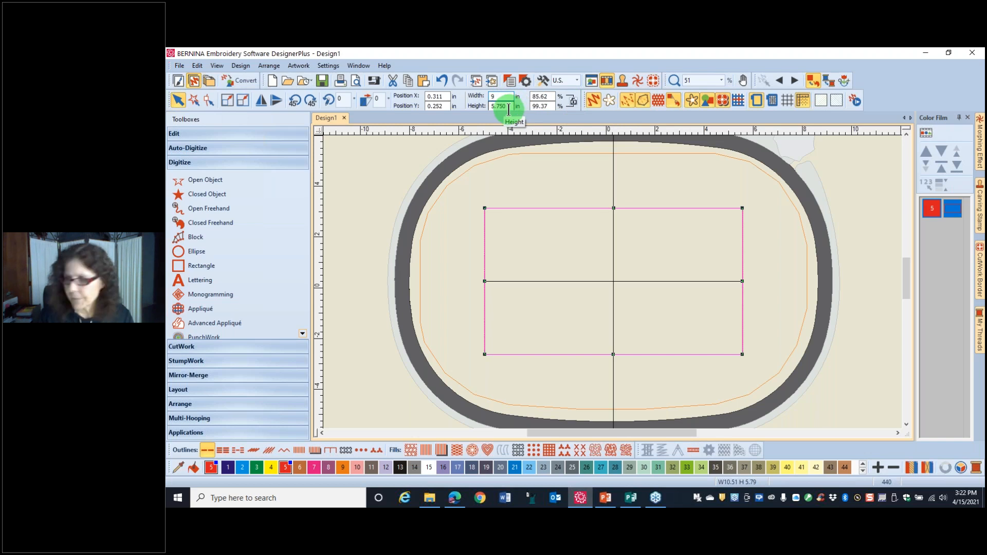
key("Return")
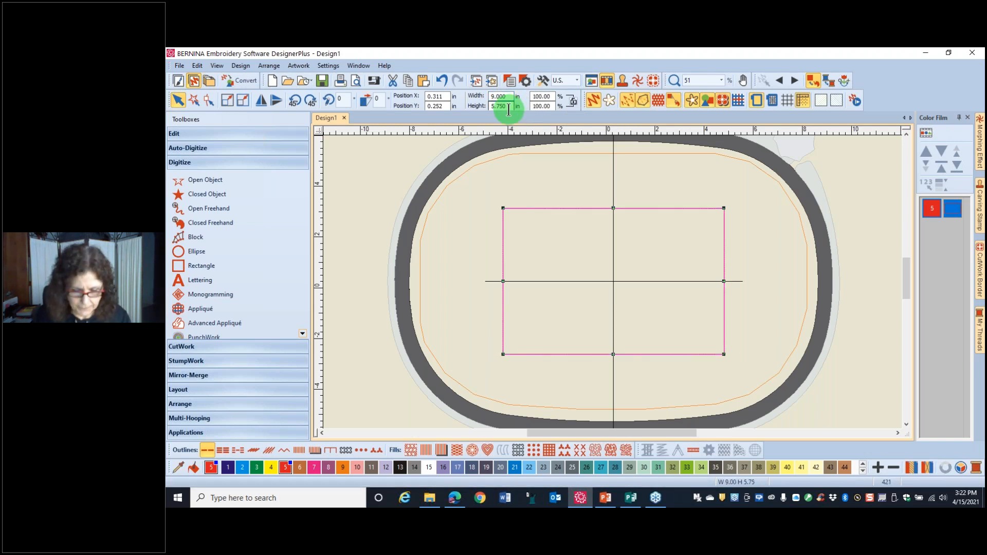
Switch to the artwork canvas and center the rectangle on the page.
left_click(243, 78)
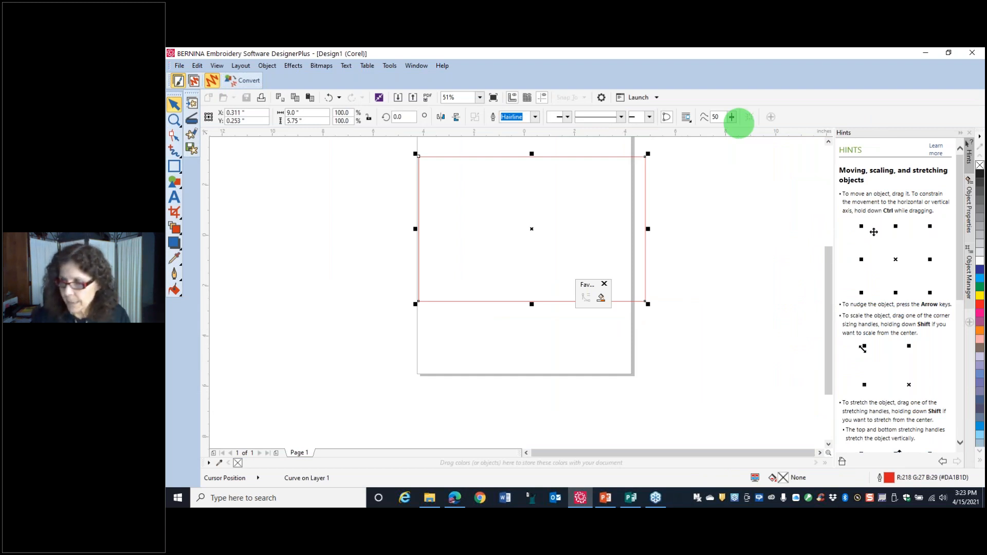
key("p")
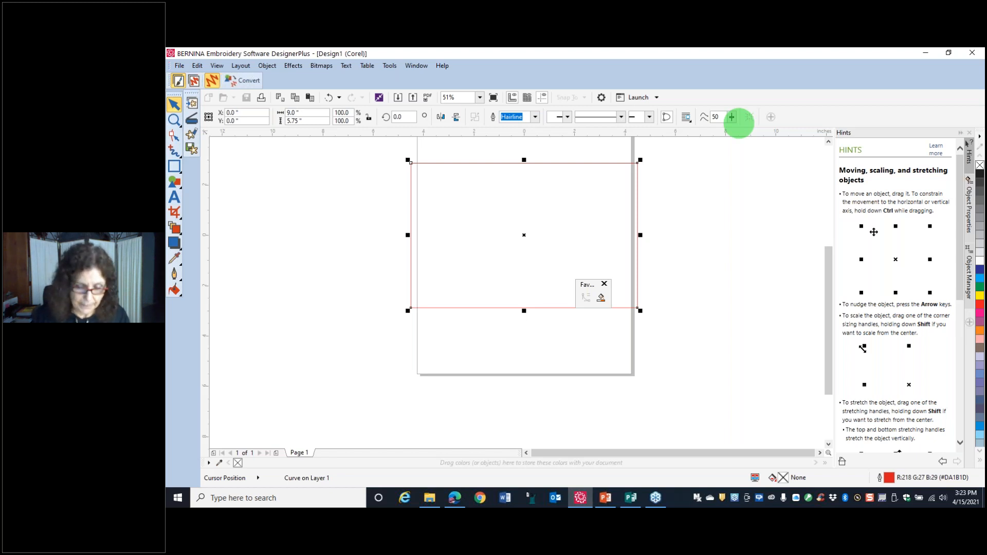
Draw a vertical line about 14.9 in long with the Pen tool, crossing the rectangle just inside its left edge.
scroll(524, 198, "down", 4)
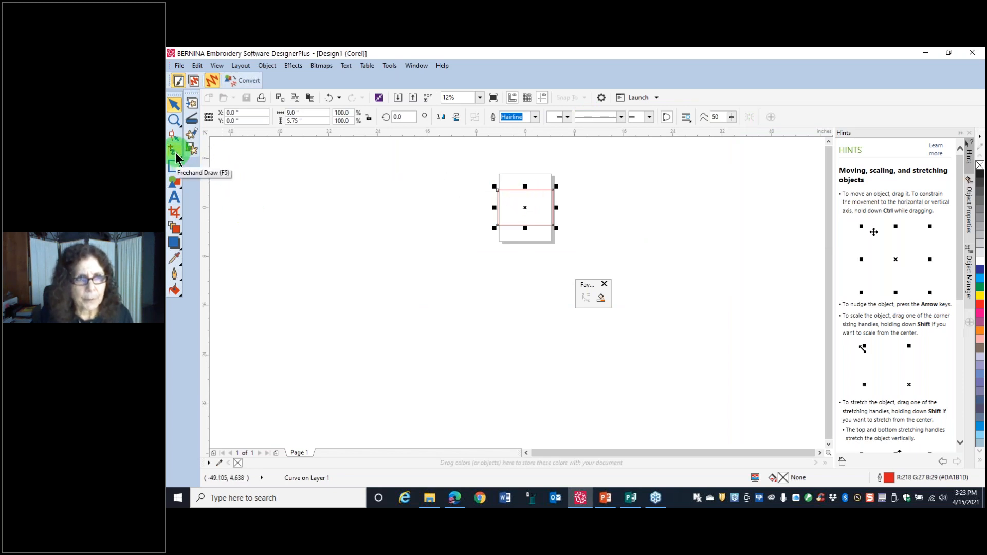
left_click_drag(176, 159, 221, 161)
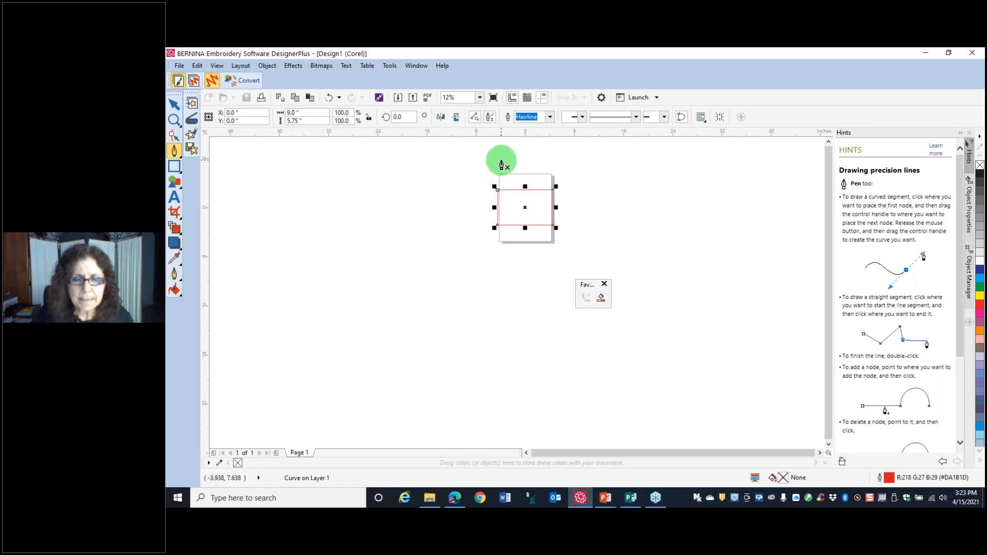
left_click(501, 165)
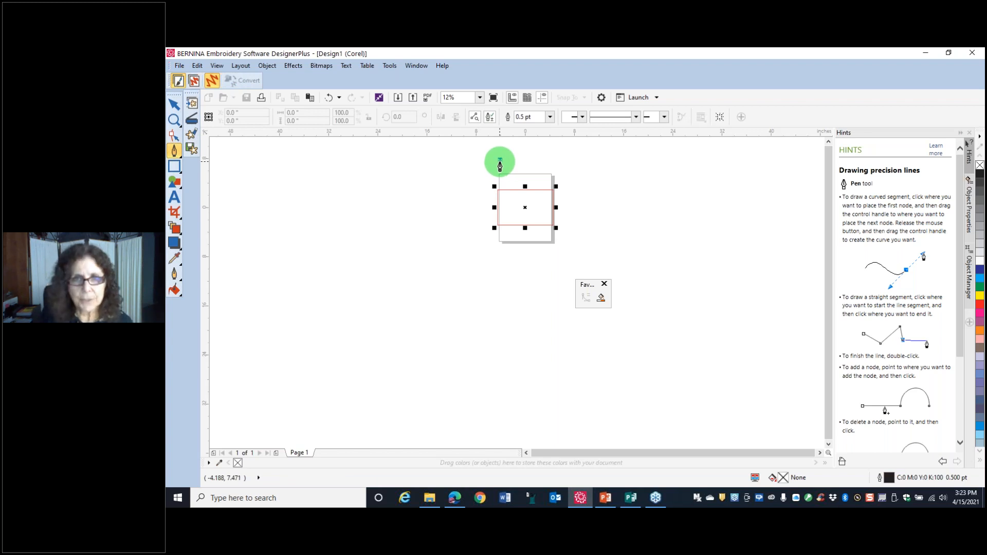
double_click(498, 256)
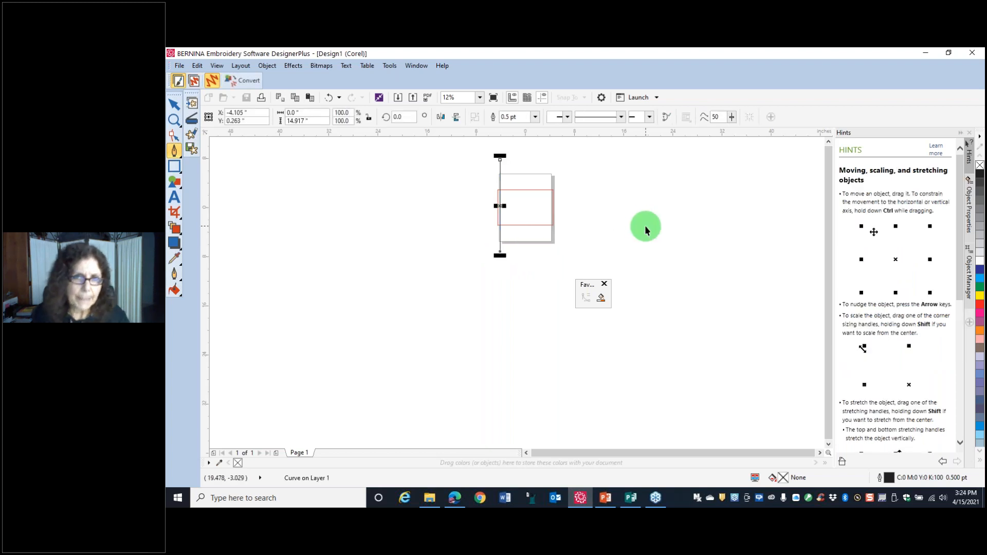
Duplicate the vertical line and move the copy just inside the rectangle's right edge, at about X 3.8 in.
scroll(523, 179, "up", 2)
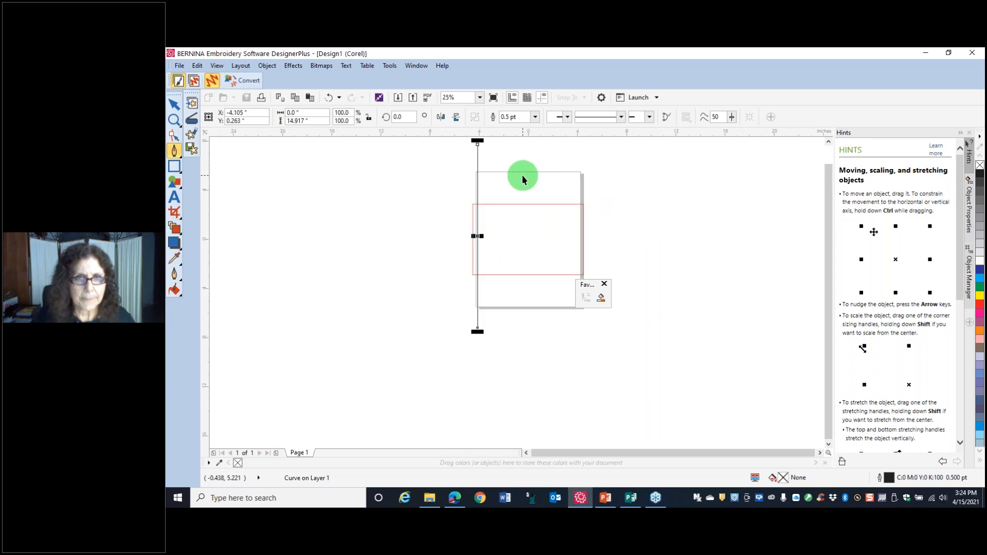
left_click(312, 98)
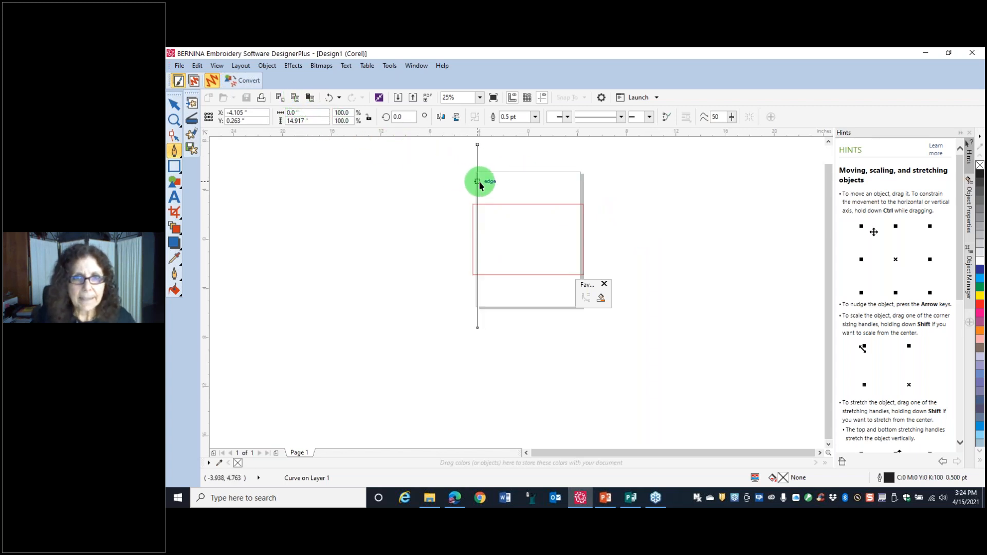
left_click_drag(479, 183, 576, 180)
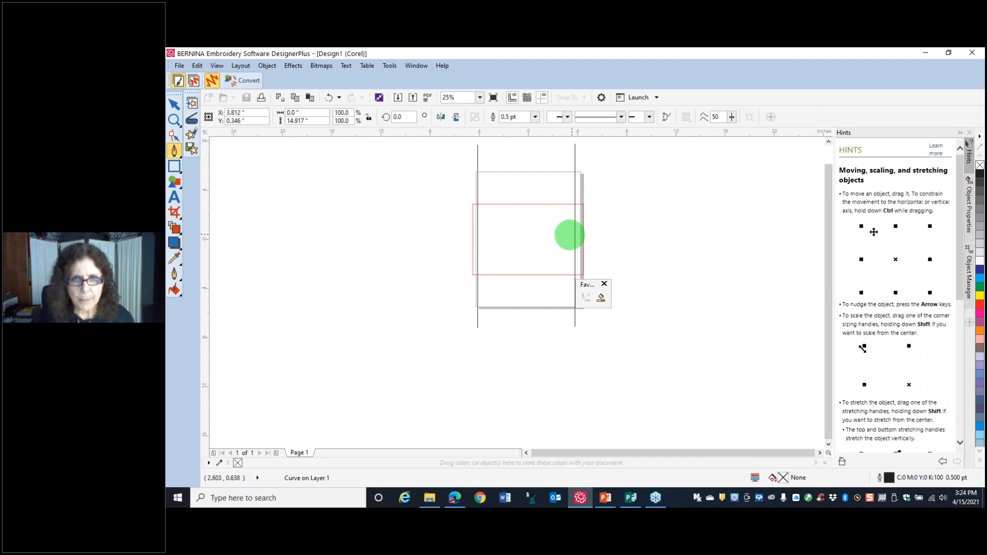
Set the X position of the left vertical line to -4 in.
left_click(478, 167)
left_click(244, 112)
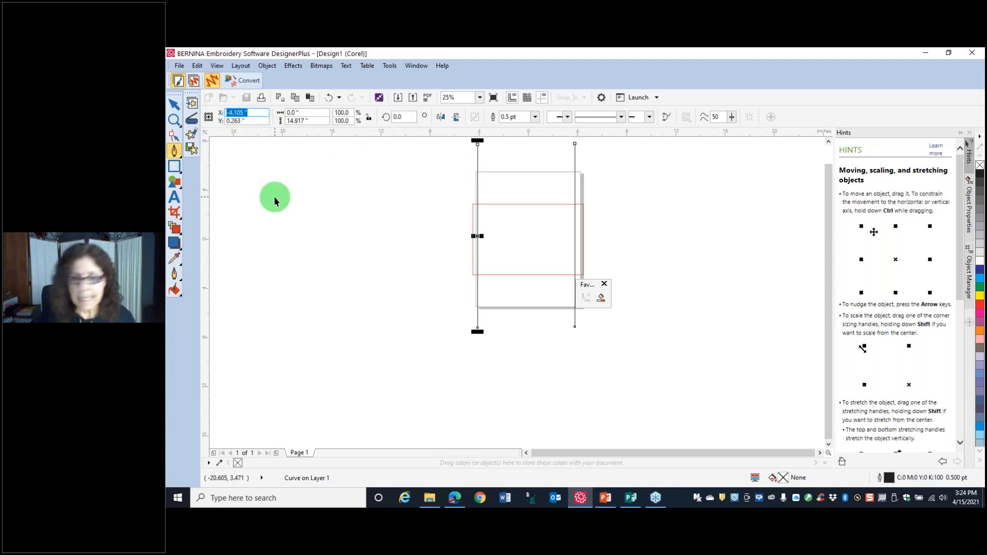
type("-4")
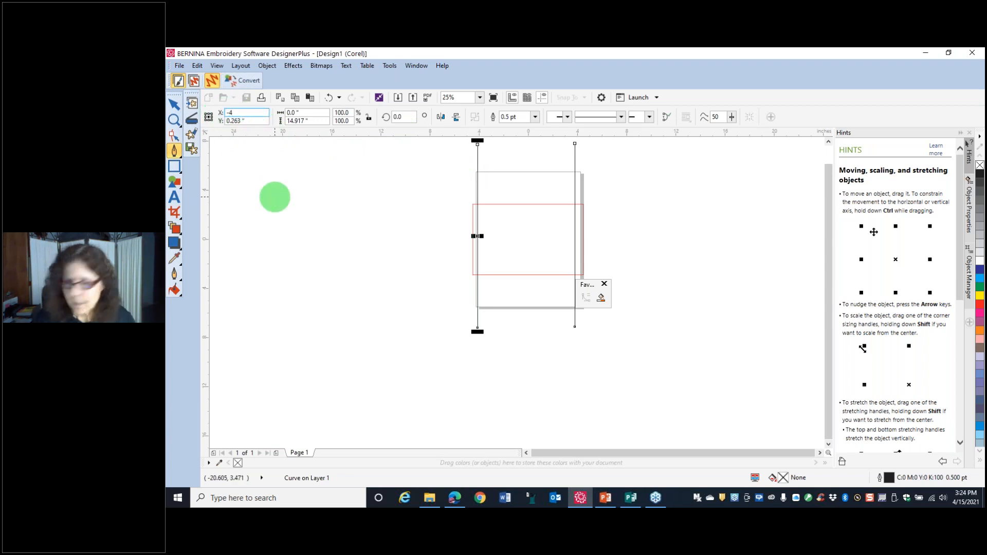
key("Return")
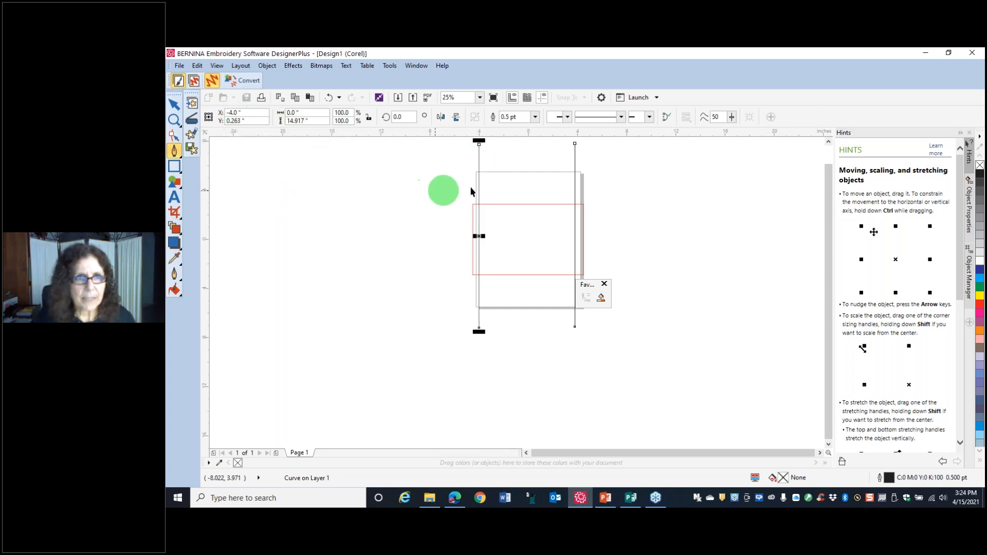
Set the X position of the right vertical line to 4 in.
left_click(574, 170)
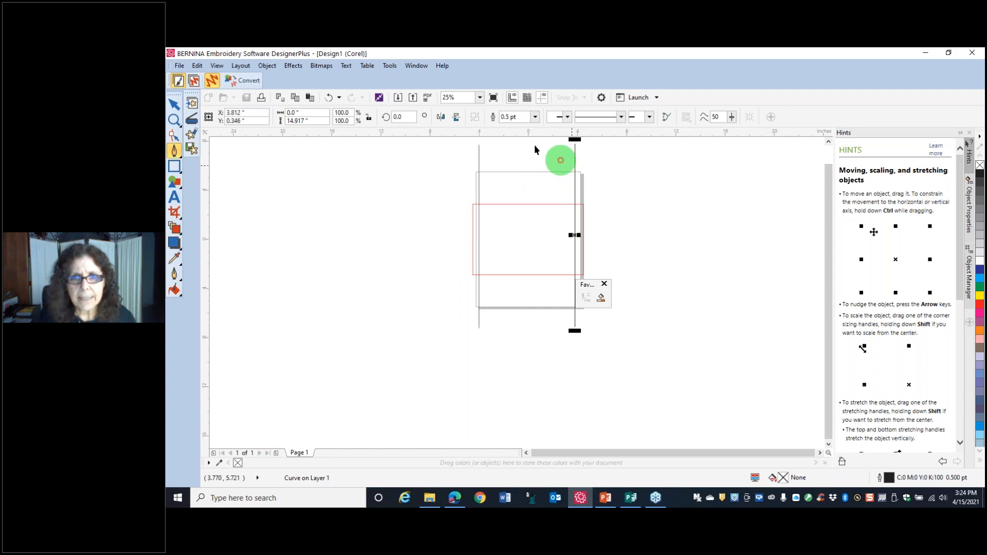
left_click(242, 111)
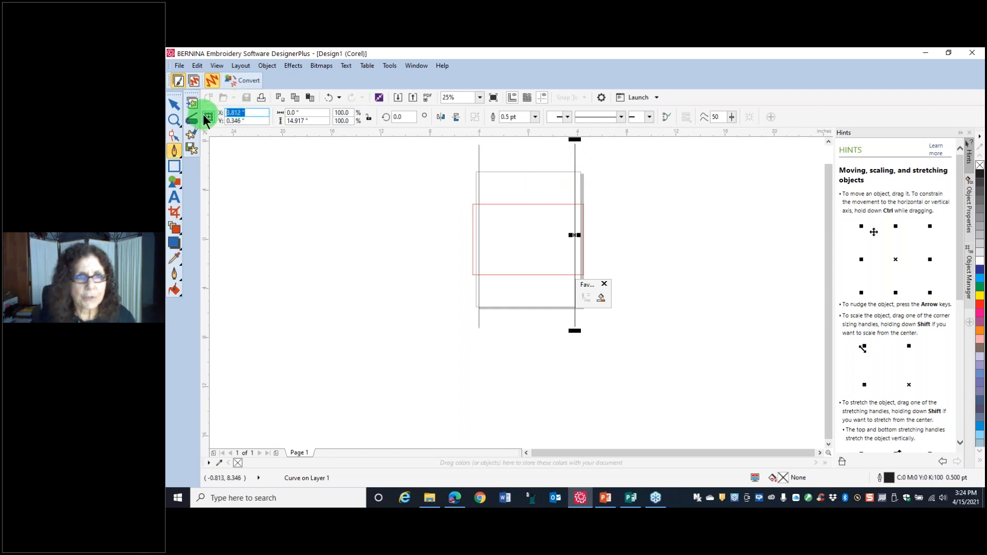
key("Return")
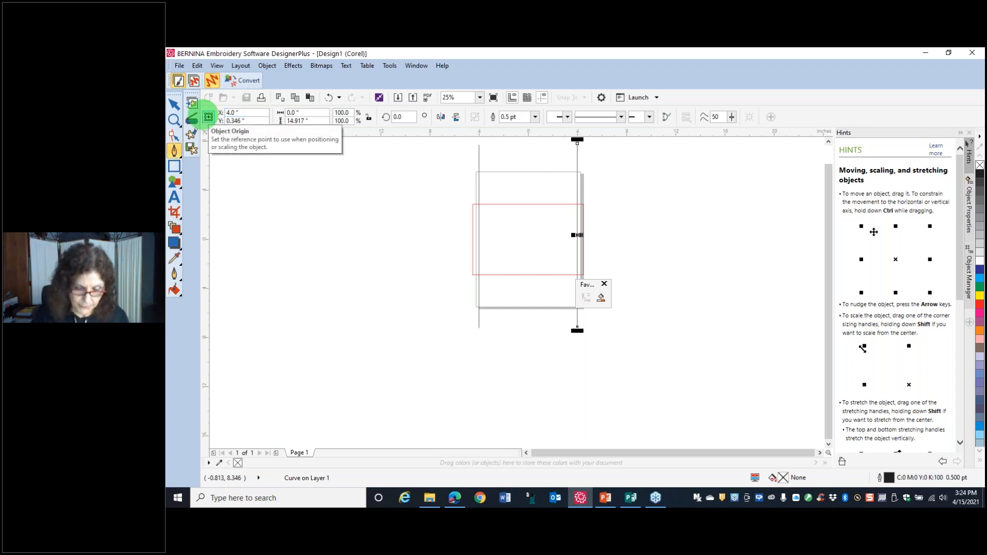
Lock the red 9 x 5.75 in rectangle in place.
scroll(503, 189, "down", 1)
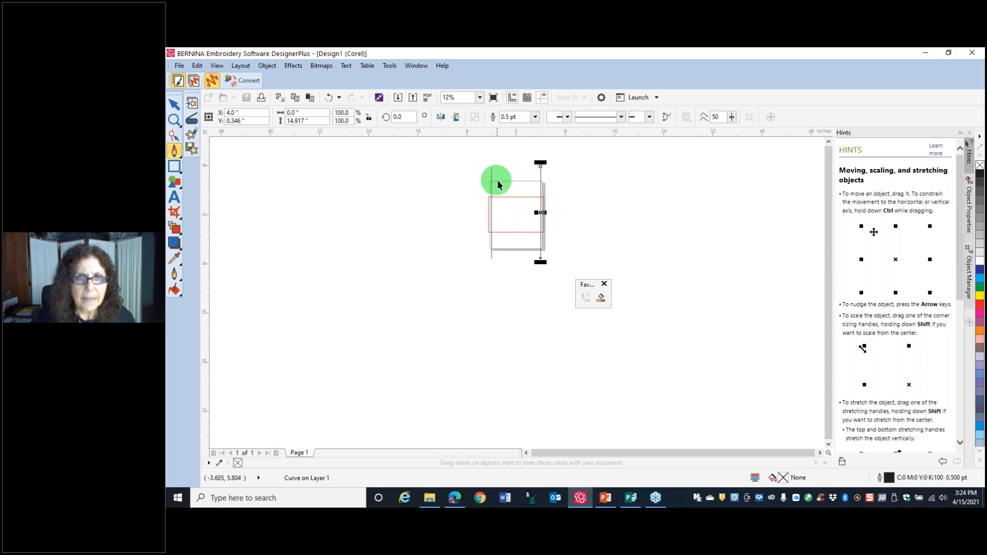
scroll(494, 182, "up", 2)
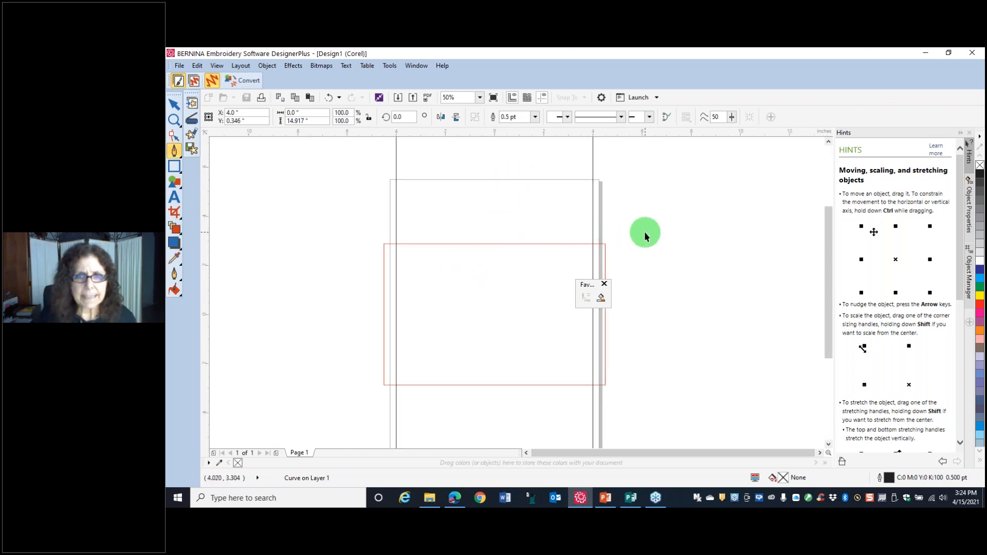
left_click(470, 245)
right_click(469, 244)
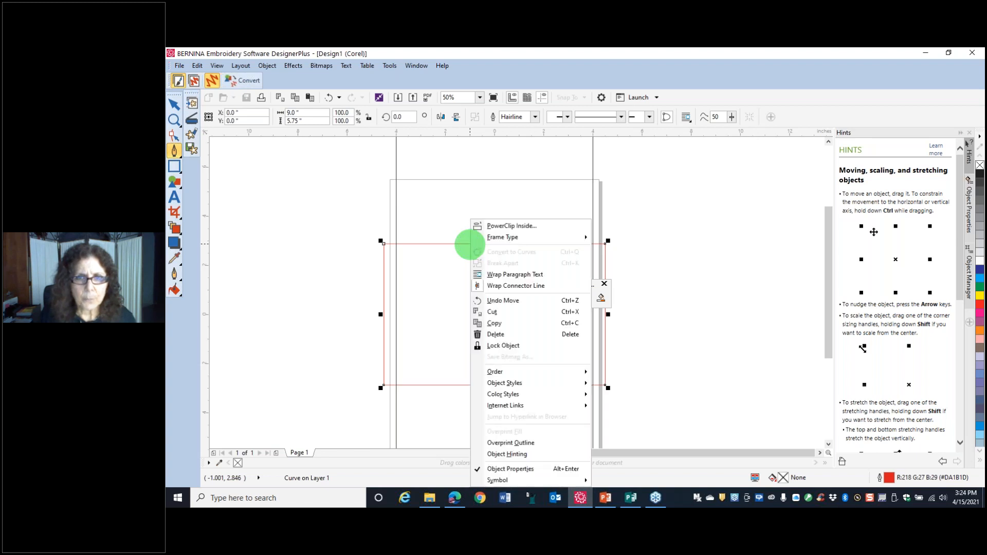
left_click(513, 345)
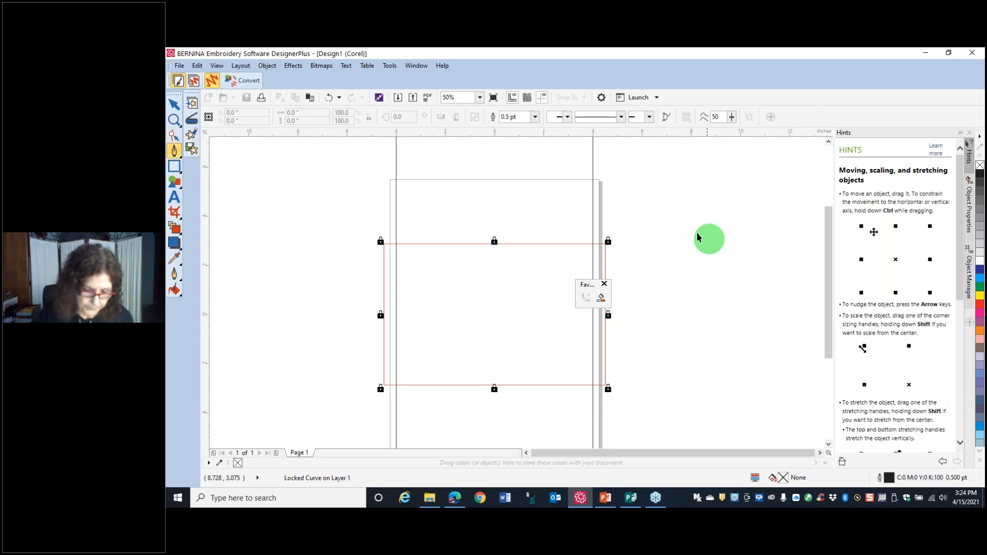
Blend the left vertical line to the right one with the Blend tool, using 20 steps.
scroll(442, 213, "down", 3)
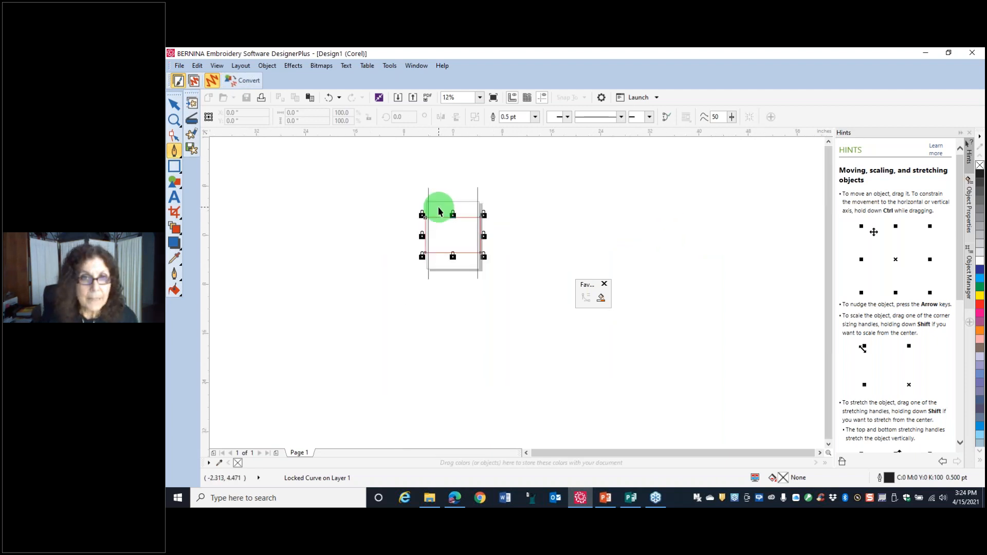
scroll(435, 209, "up", 1)
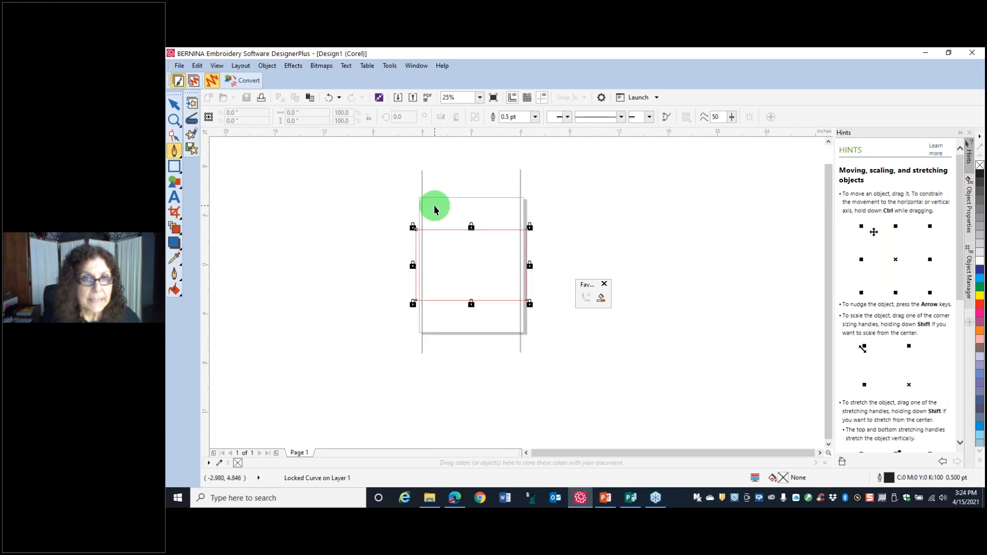
left_click(175, 230)
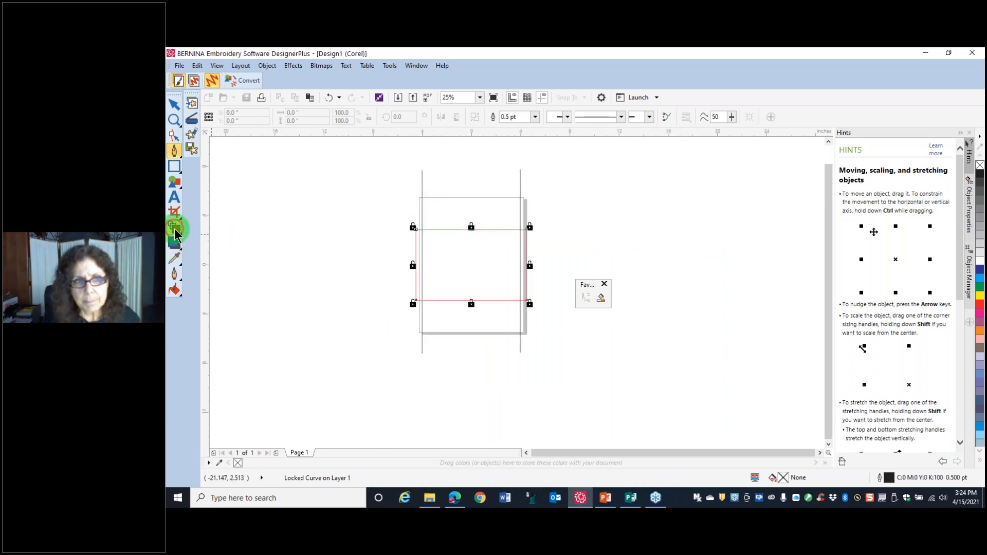
left_click(423, 264)
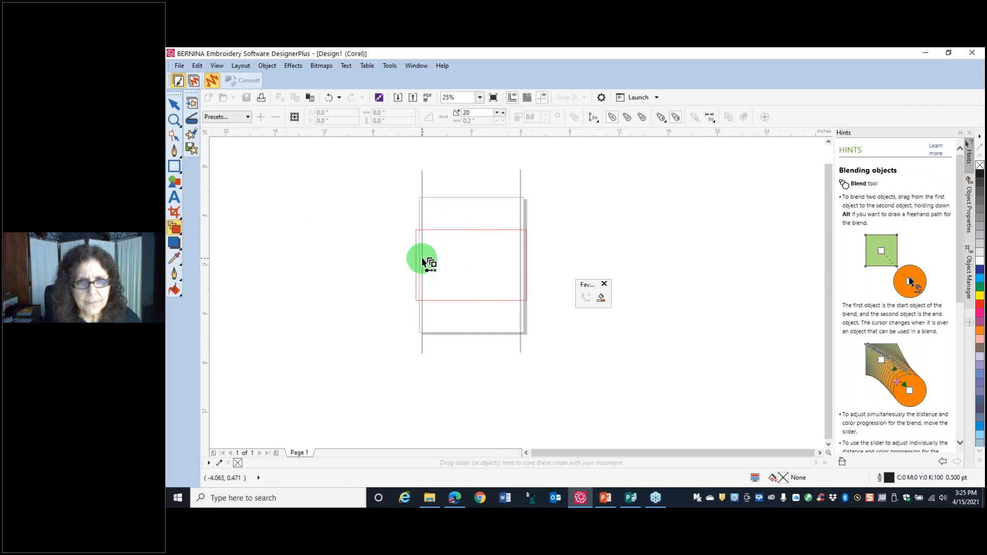
left_click_drag(423, 262, 520, 260)
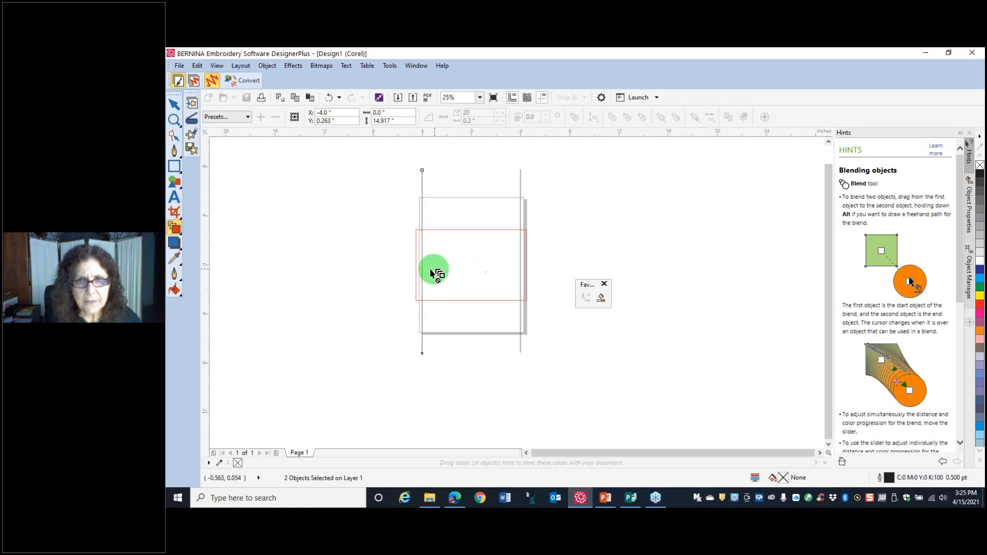
left_click_drag(424, 277, 523, 271)
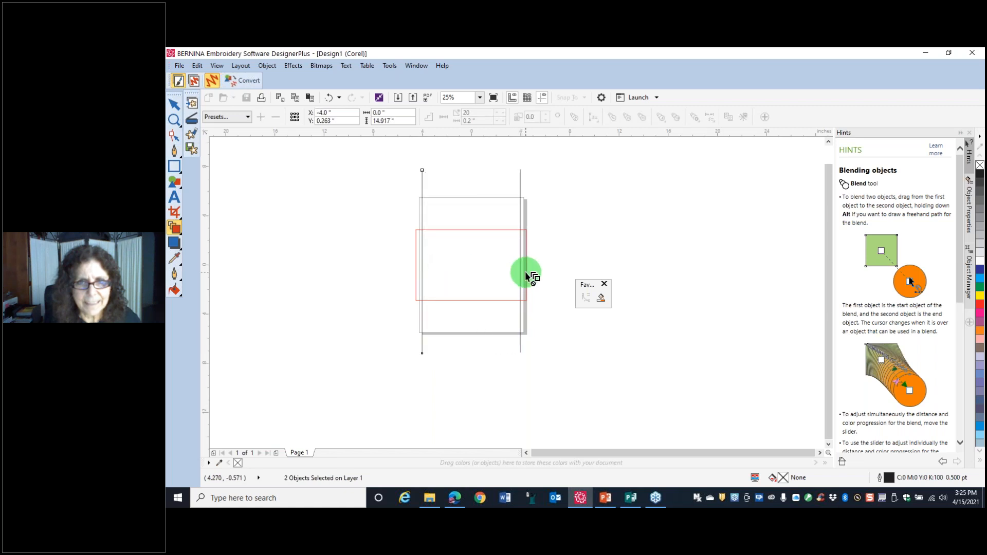
left_click_drag(425, 266, 522, 262)
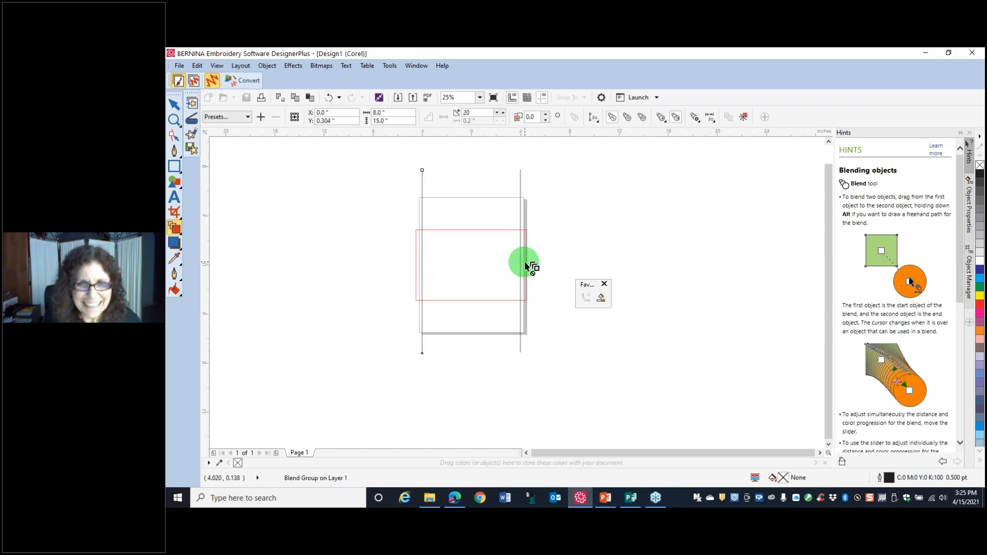
left_click_drag(426, 268, 525, 263)
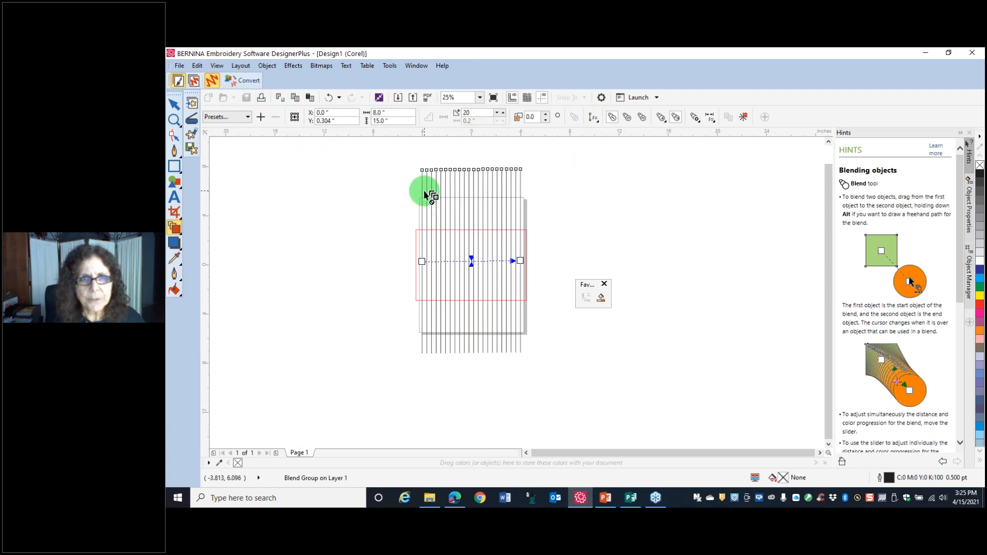
Break the blend group of vertical lines apart.
left_click(174, 104)
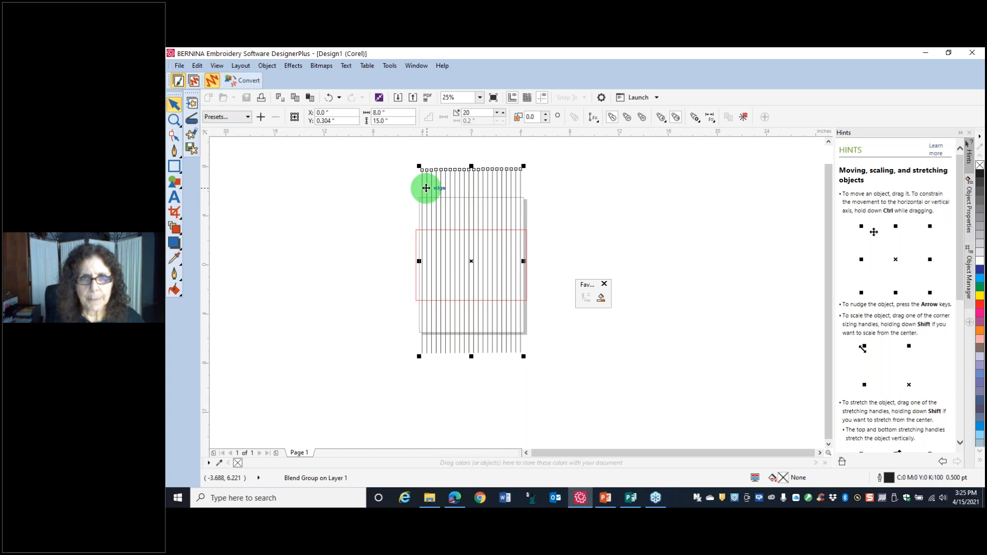
right_click(426, 187)
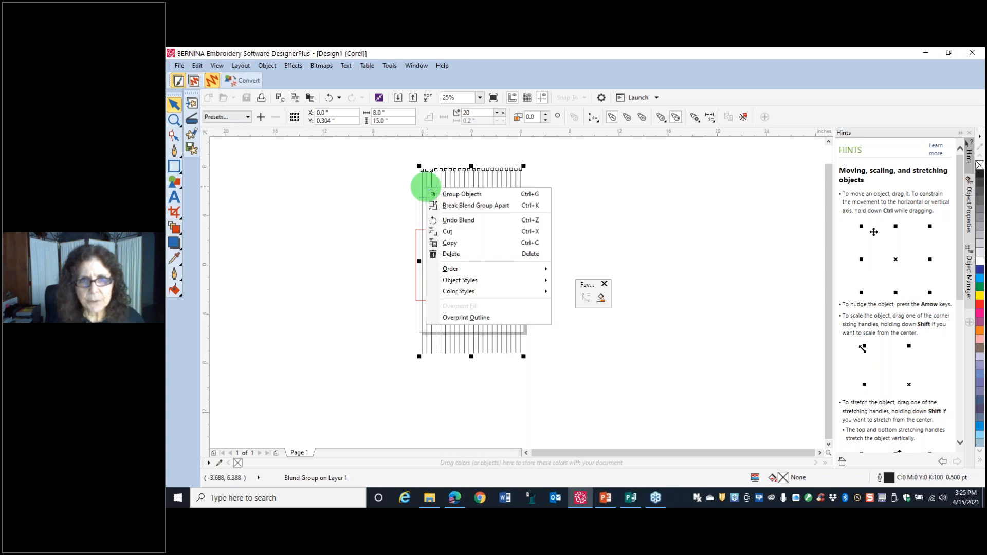
left_click(460, 206)
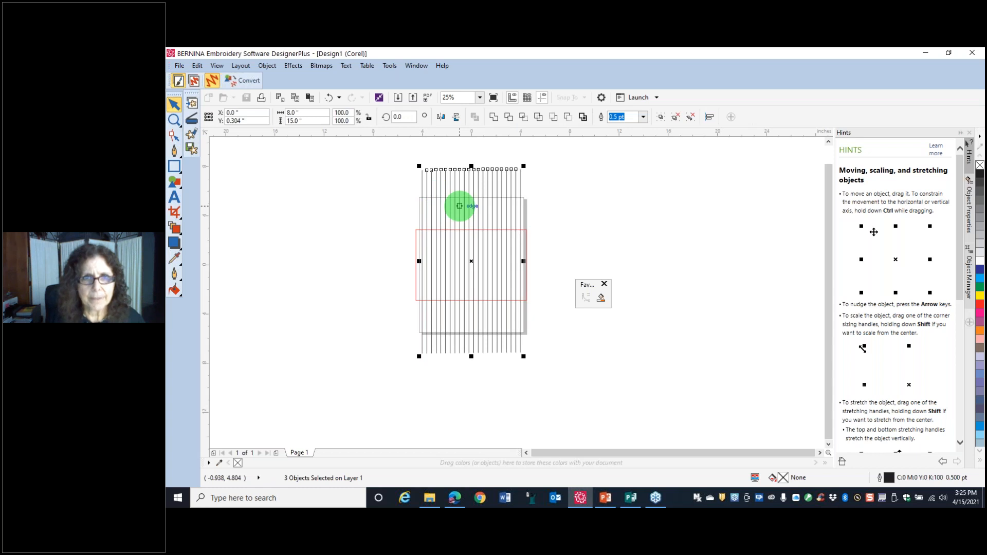
Group the separated blend lines with the two original vertical lines.
right_click(429, 188)
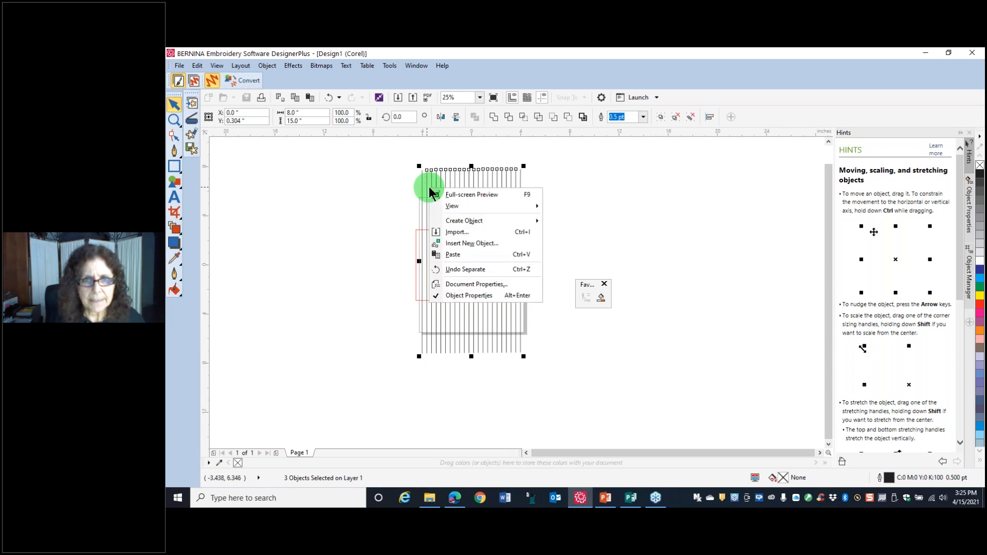
right_click(427, 186)
right_click(431, 191)
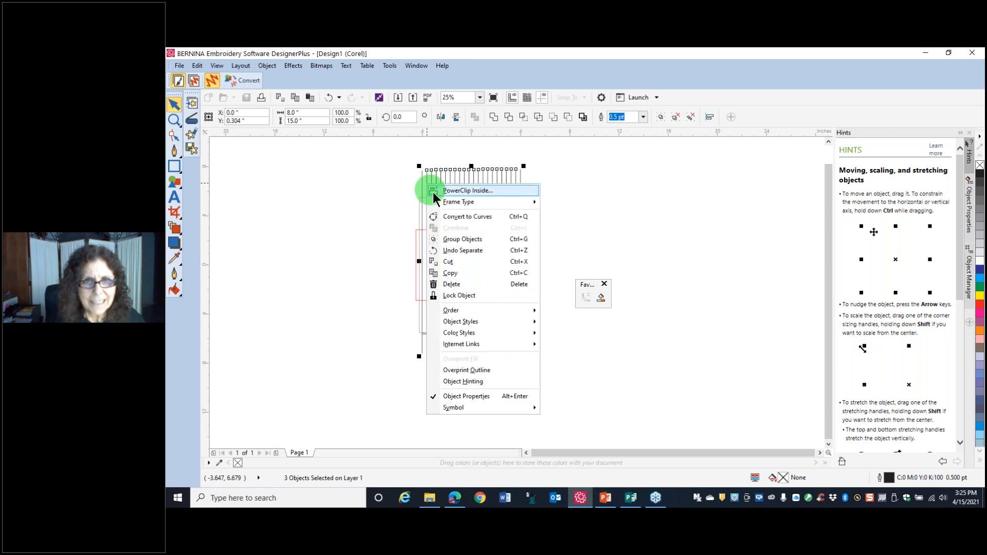
left_click(466, 239)
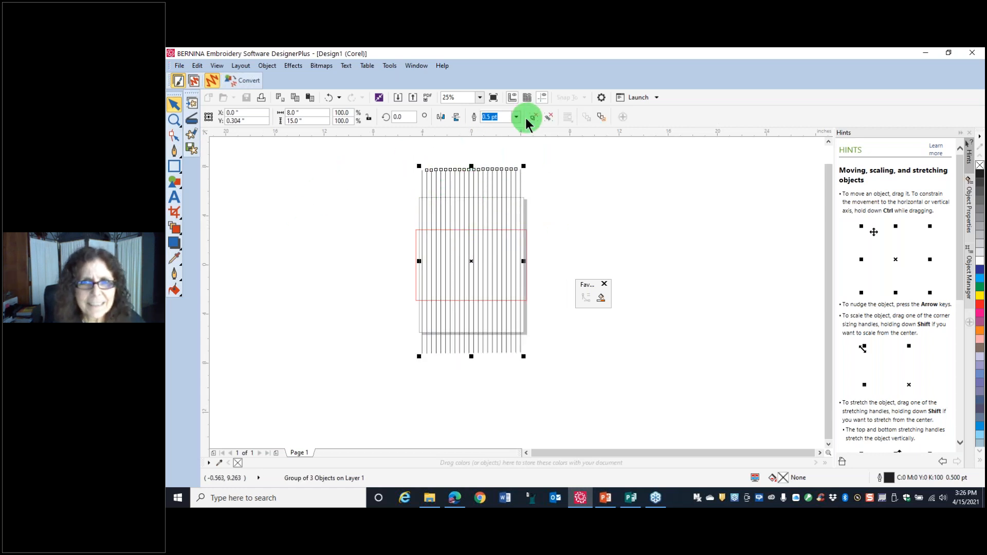
Ungroup all the vertical lines into individual objects and clear the selection.
right_click(434, 188)
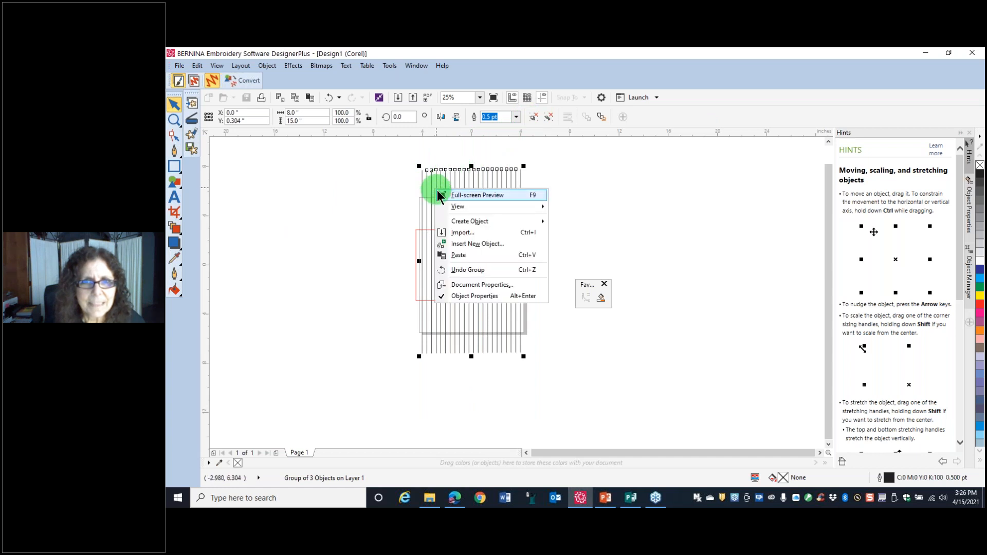
left_click(428, 186)
right_click(428, 187)
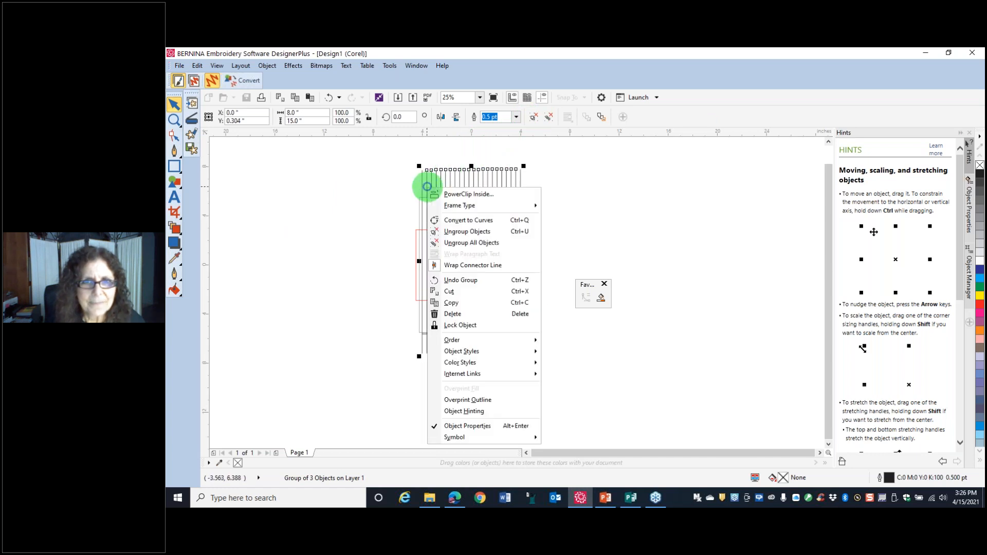
left_click(449, 244)
left_click(612, 196)
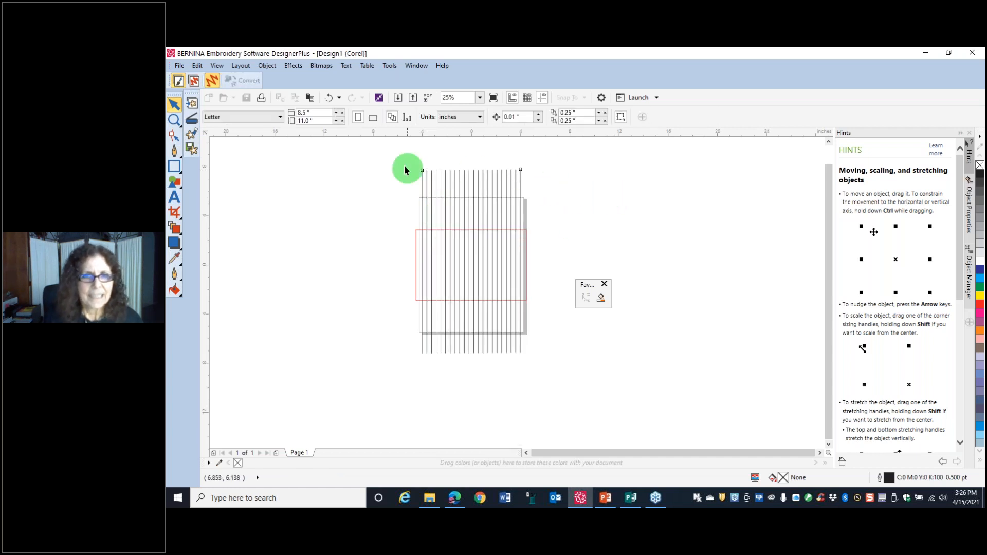
Select all the vertical lines, paste a copy of them in place and rotate the copy 90 degrees.
left_click_drag(387, 158, 569, 373)
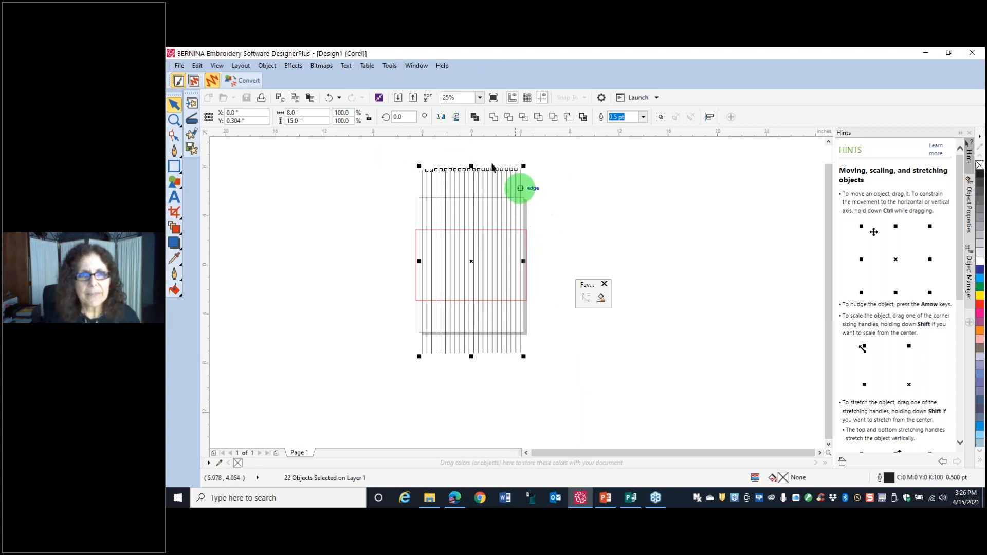
left_click(296, 97)
left_click(310, 98)
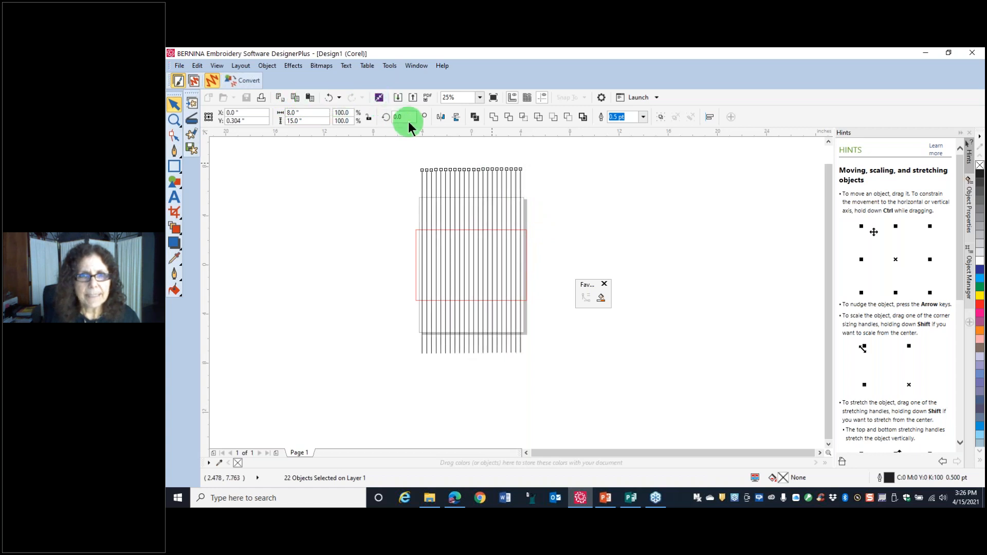
left_click_drag(406, 117, 374, 124)
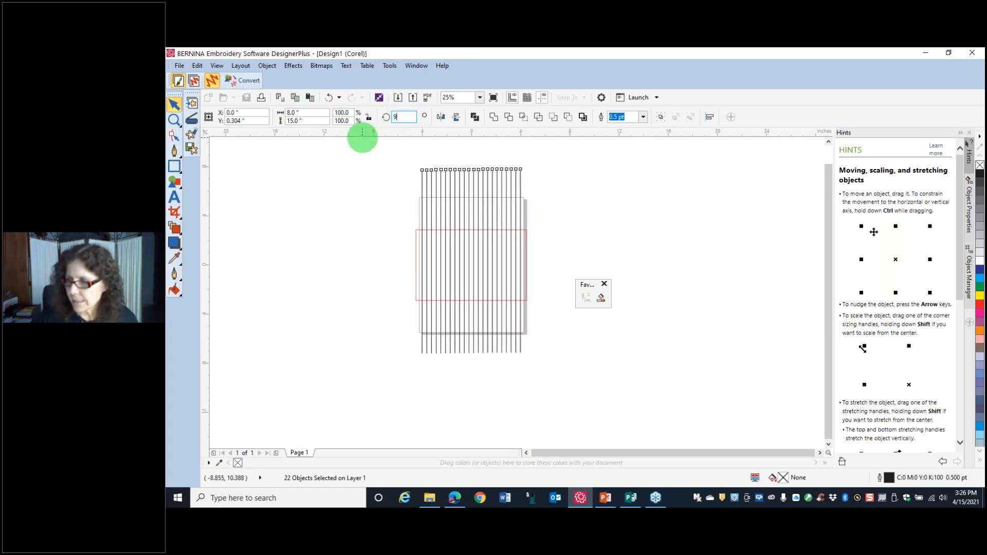
key("Return")
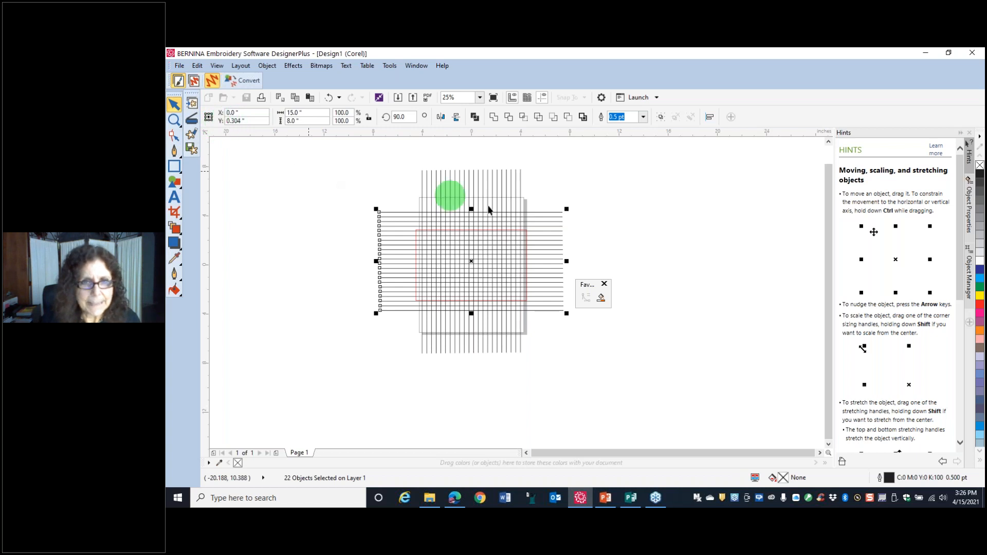
Remove all line segments above the rectangle's top edge with the Virtual segment delete tool.
scroll(475, 252, "up", 2)
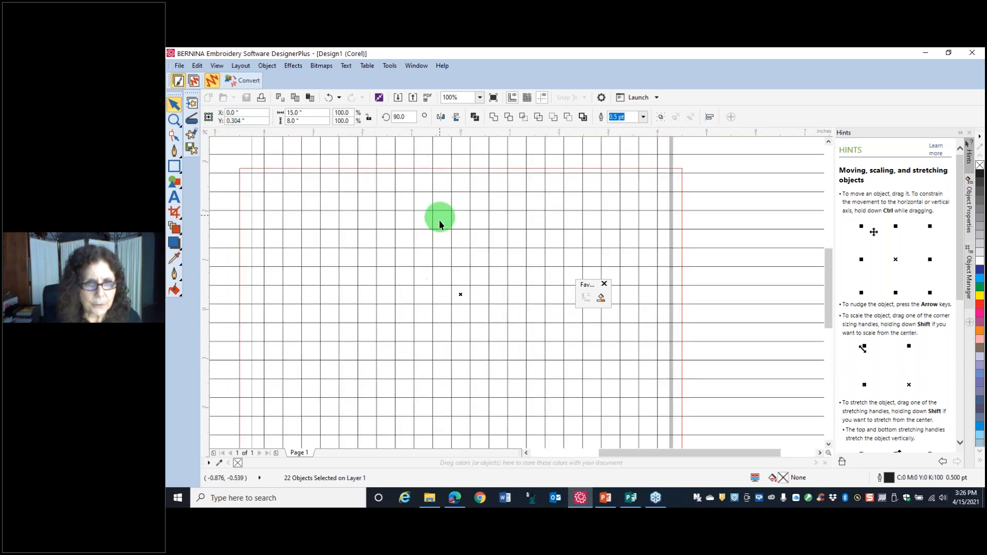
scroll(439, 221, "down", 1)
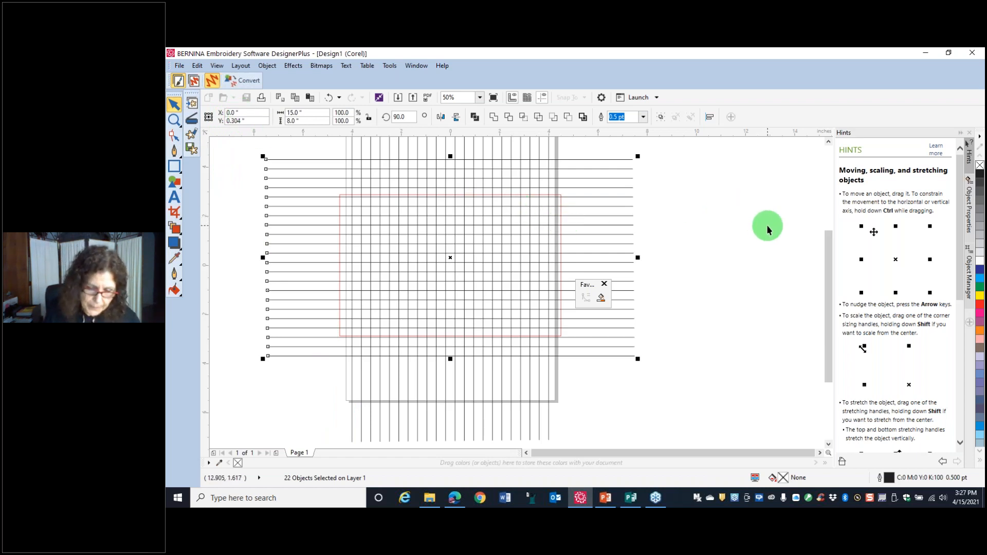
left_click(692, 230)
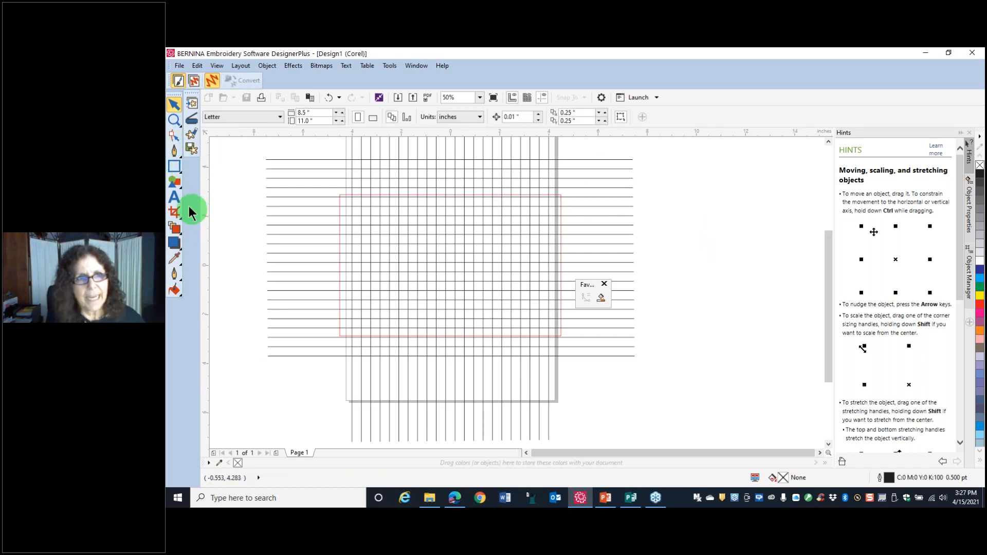
left_click(178, 215)
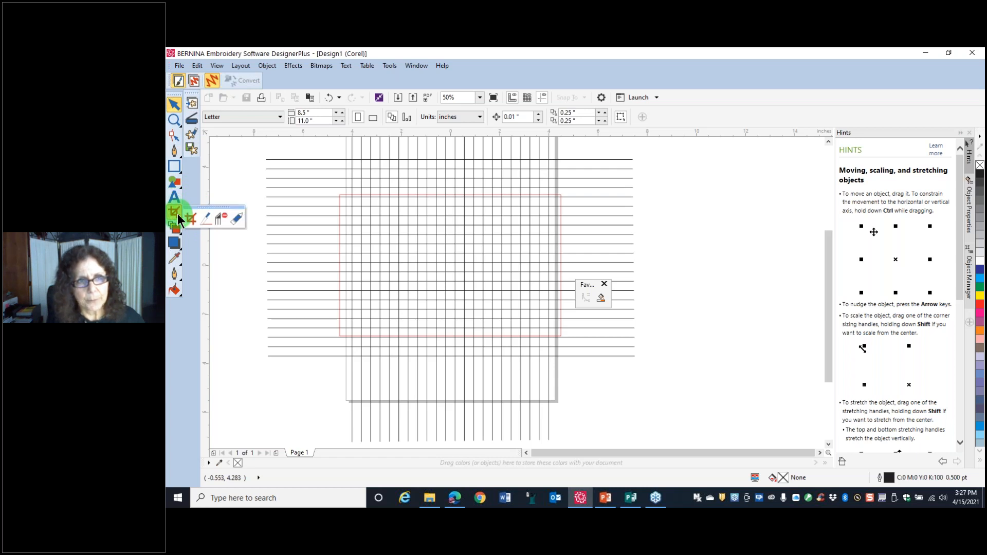
left_click(218, 222)
left_click_drag(256, 174, 647, 189)
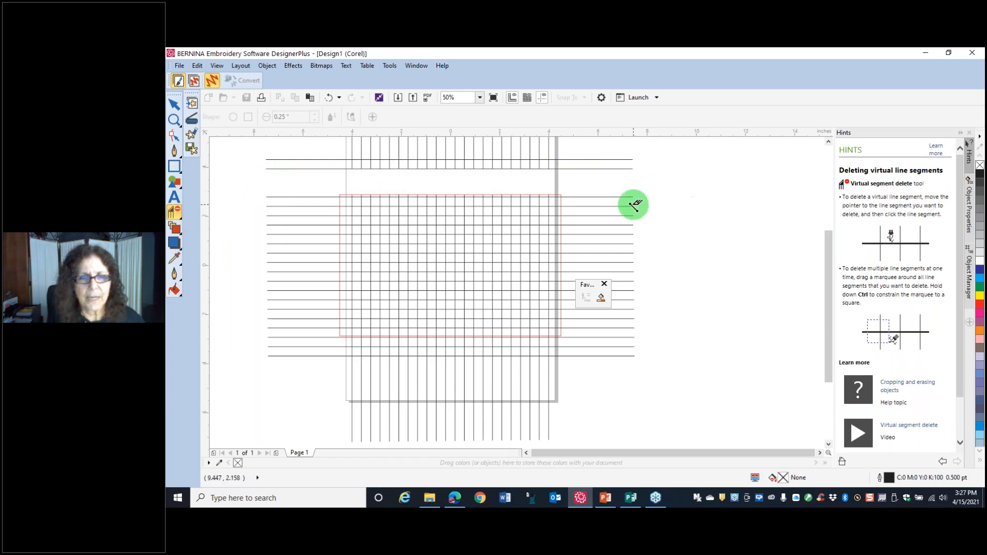
scroll(590, 173, "down", 1)
scroll(827, 247, "up", 3)
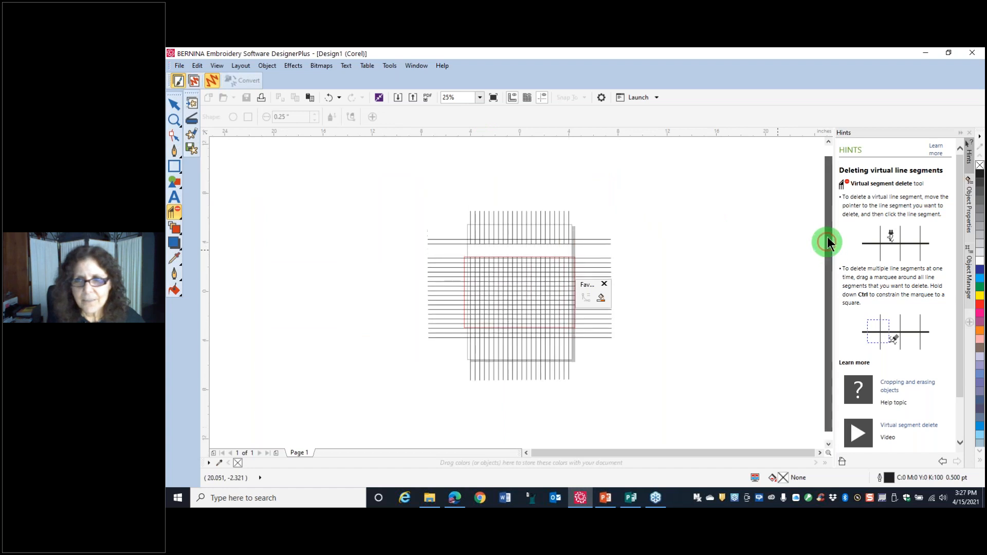
left_click_drag(383, 183, 645, 257)
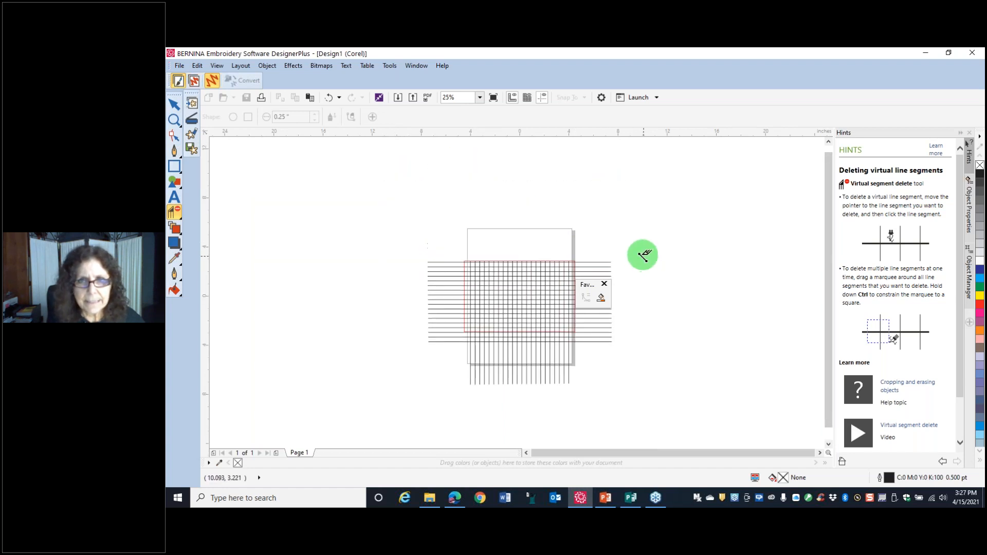
Delete the line segments extending past the rectangle's left and right sides and the loose segments beneath it with Virtual segment delete.
left_click_drag(586, 247, 611, 364)
left_click_drag(430, 250, 459, 359)
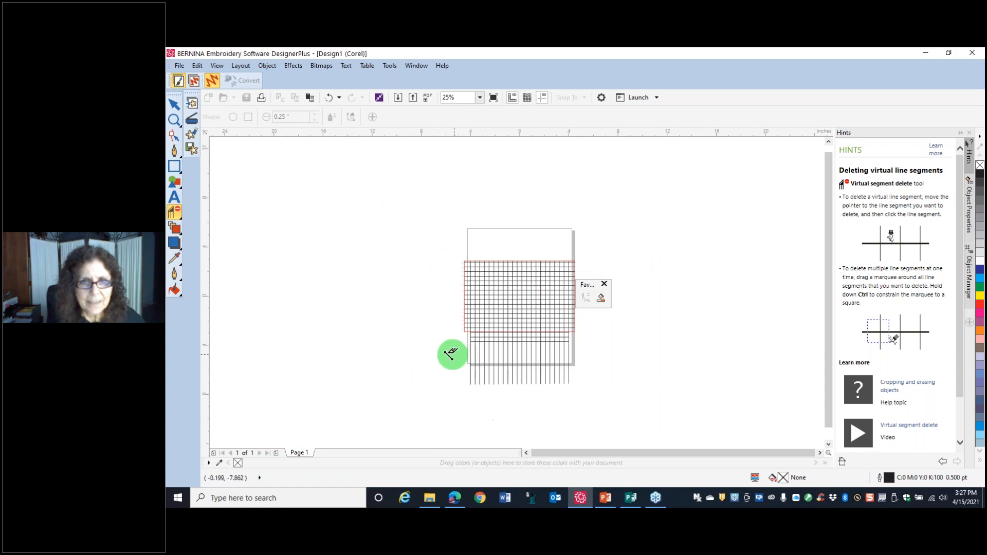
scroll(520, 349, "up", 3)
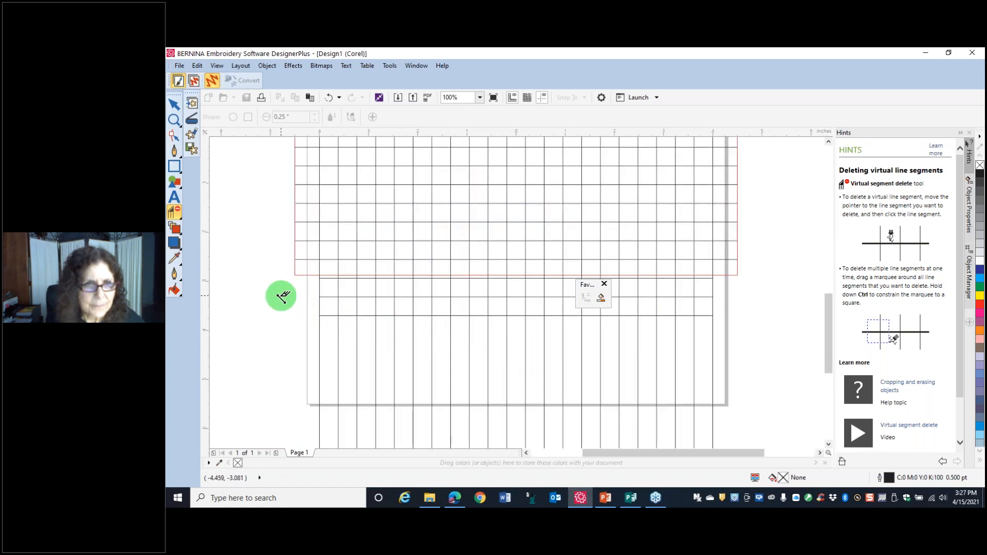
scroll(755, 443, "down", 2)
scroll(754, 451, "down", 5)
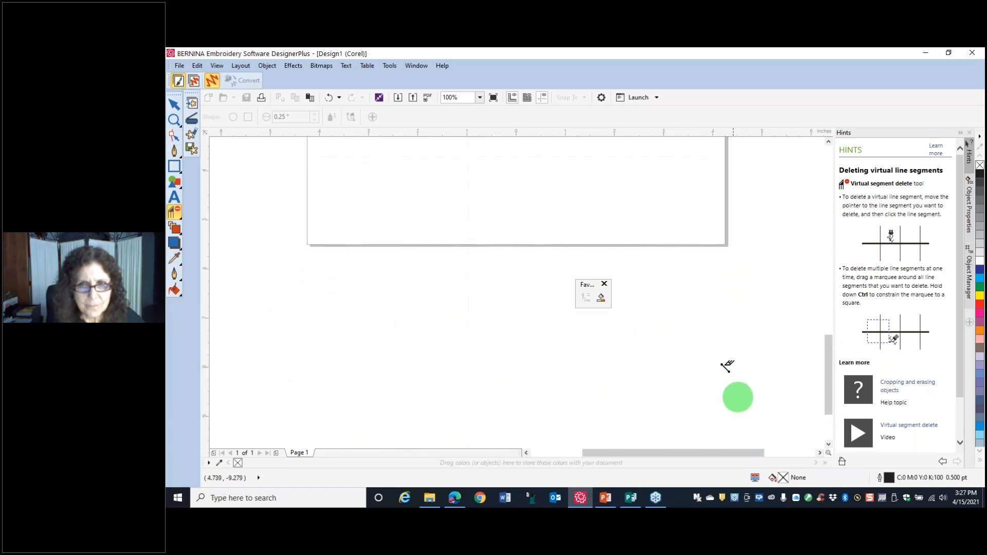
scroll(566, 268, "down", 2)
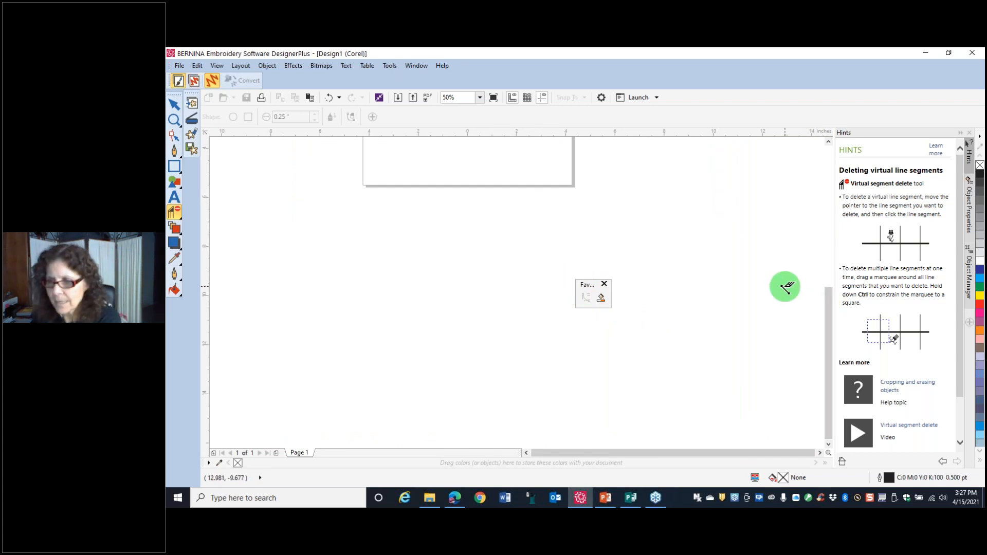
scroll(787, 288, "up", 2)
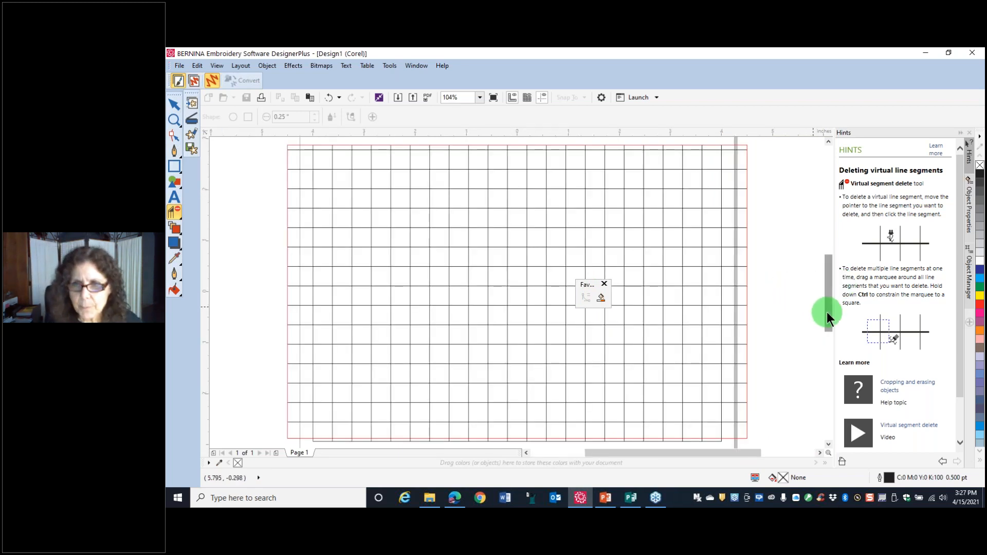
Remove the leftover horizontal line and short vertical stubs just below the rectangle's bottom edge.
left_click_drag(832, 312, 835, 336)
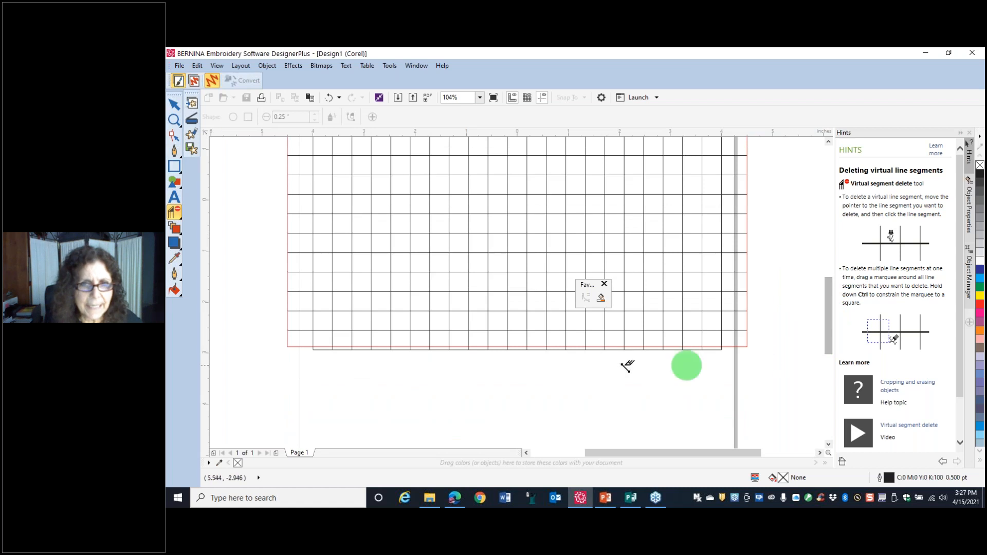
left_click_drag(313, 352, 739, 348)
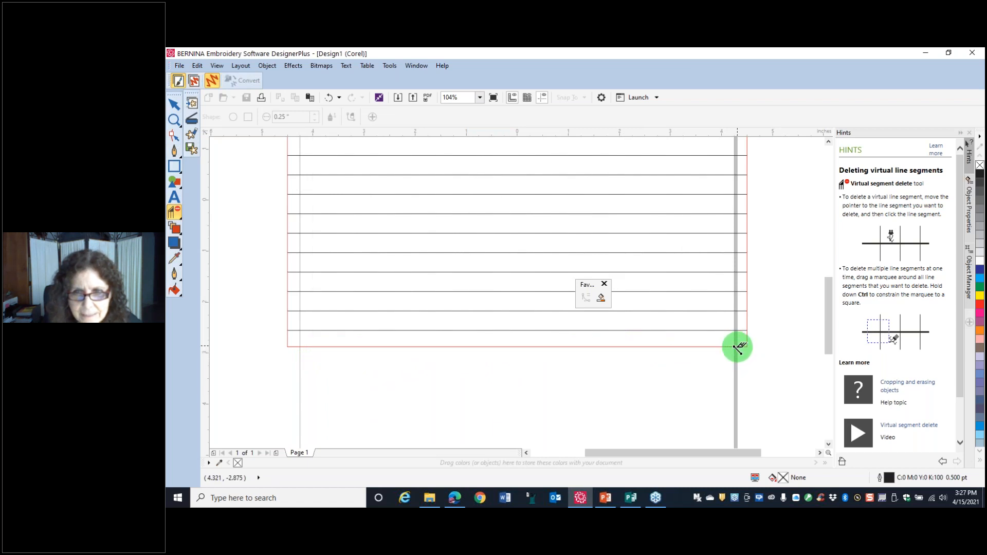
left_click(330, 97)
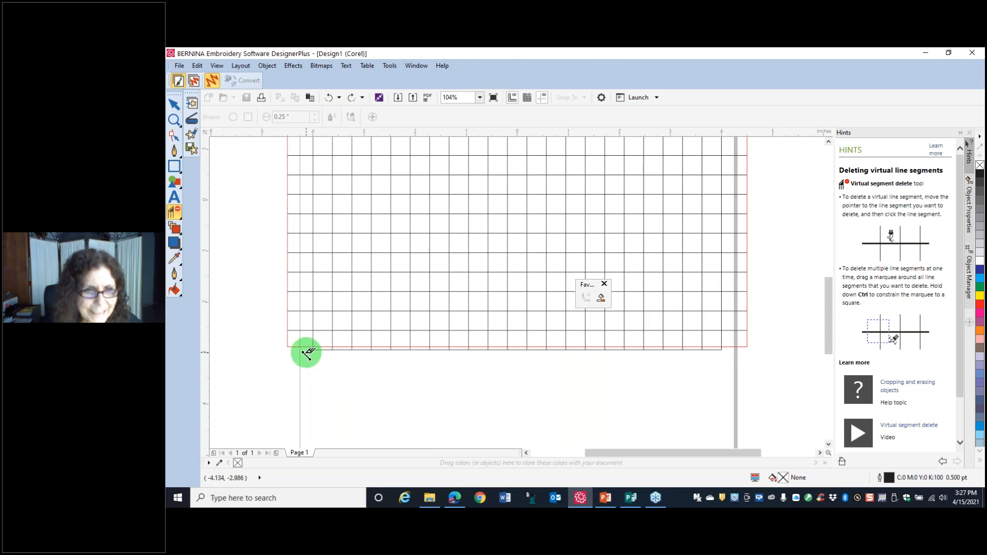
left_click_drag(354, 359, 733, 360)
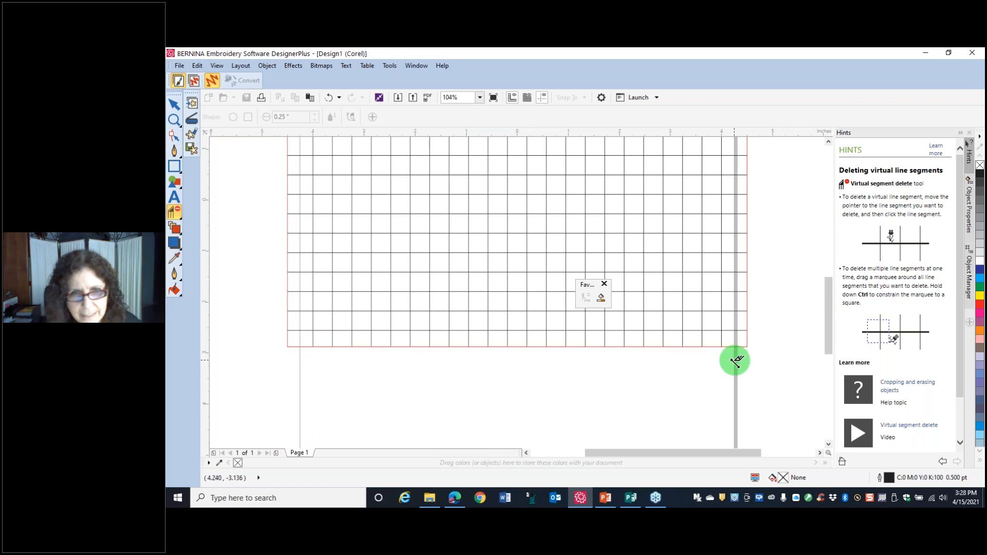
Unlock the red rectangle surrounding the trimmed grid.
left_click_drag(831, 329, 823, 311)
scroll(801, 238, "down", 2)
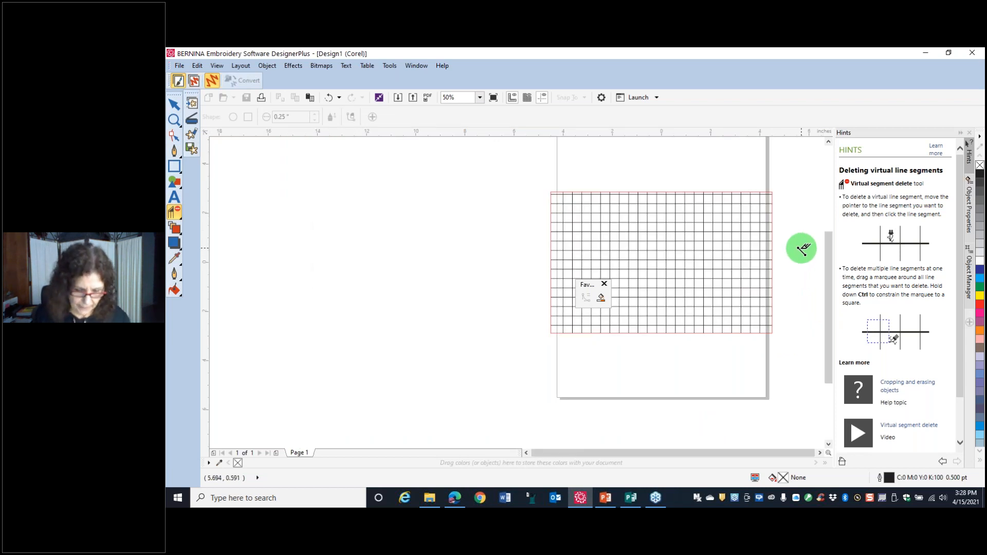
left_click(175, 105)
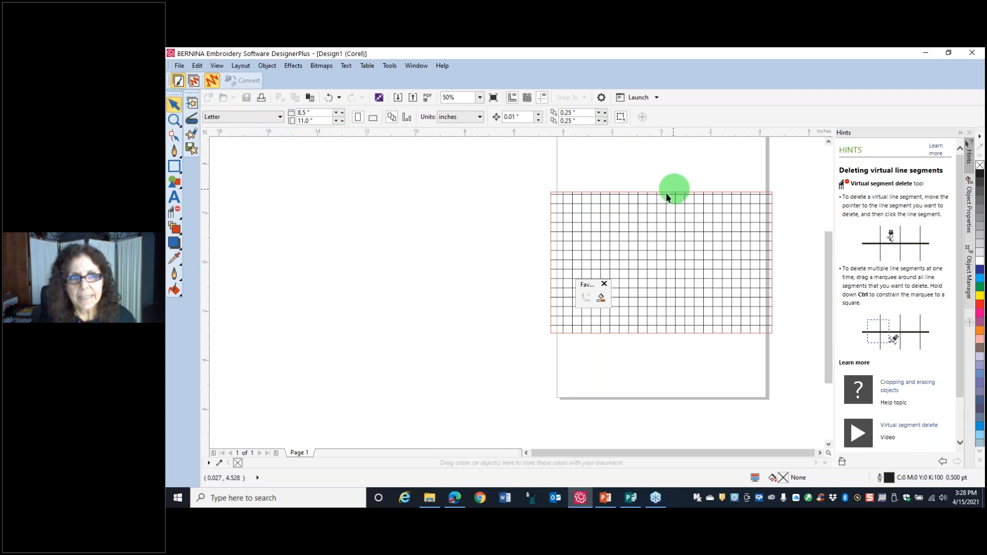
left_click(632, 192)
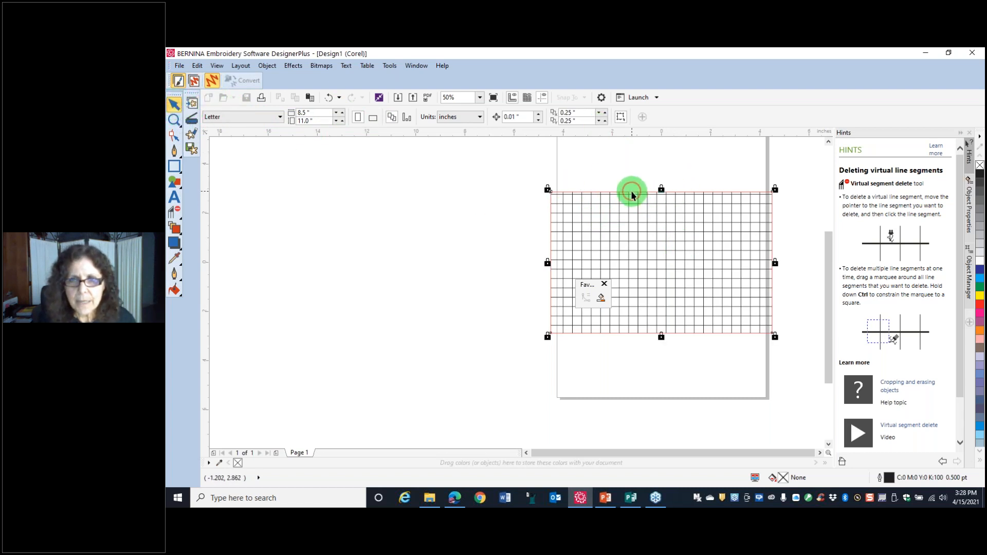
right_click(632, 193)
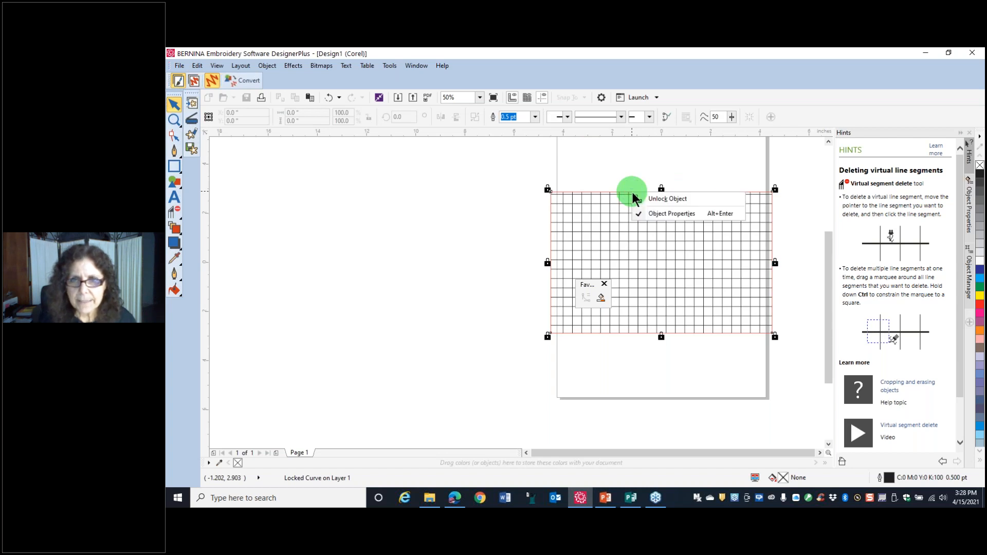
left_click(663, 200)
Select the rectangle together with all the grid lines and group them.
left_click_drag(511, 165, 804, 366)
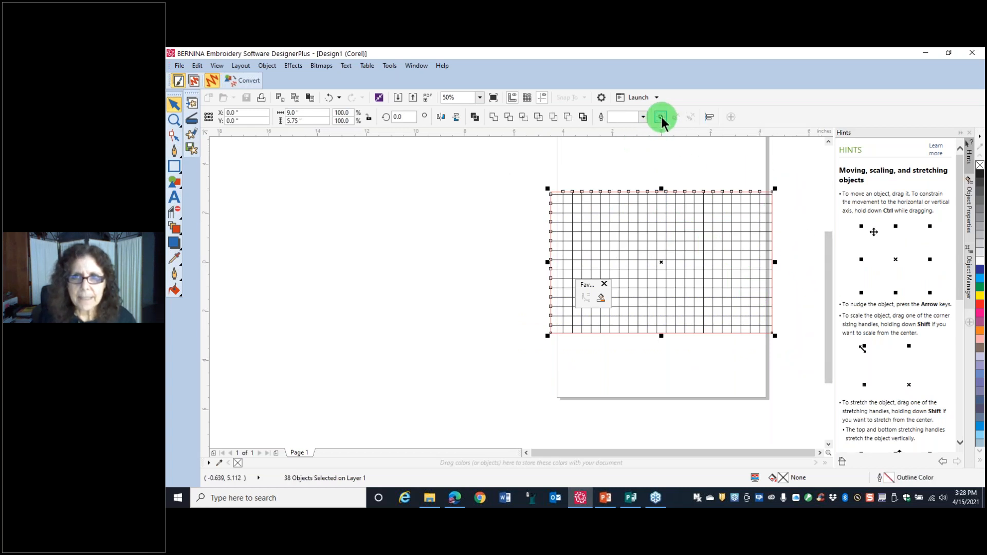
right_click(627, 224)
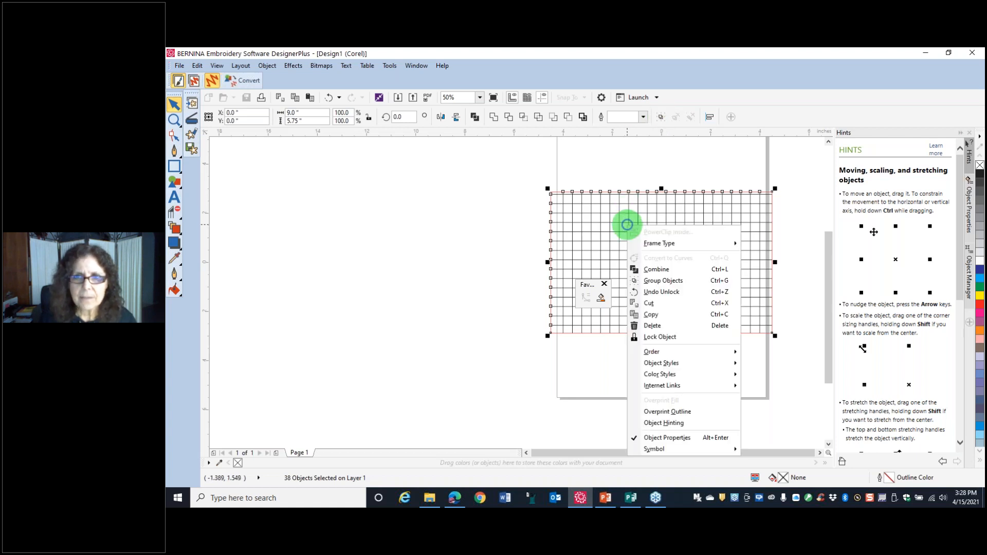
left_click(657, 286)
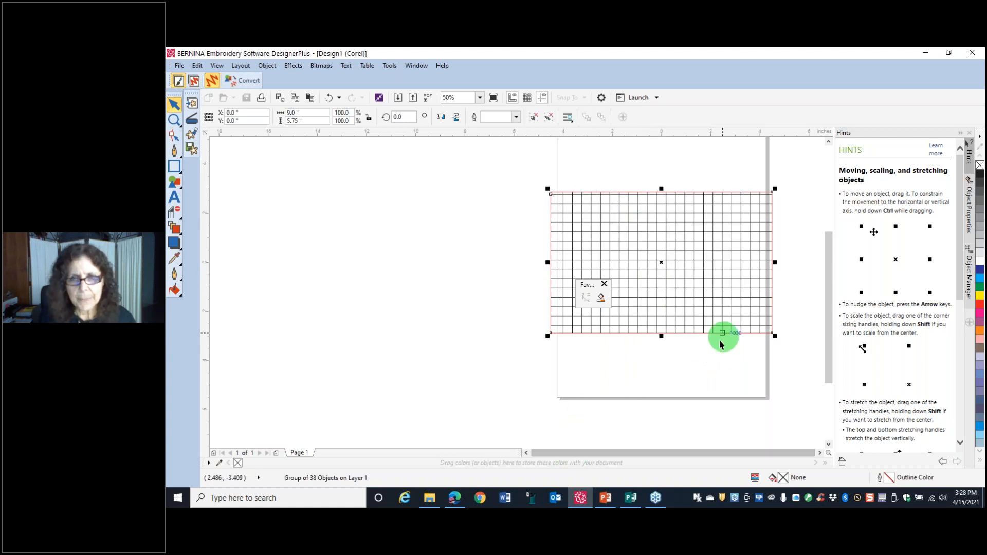
Add a horizontal and a vertical guideline and centre both on the page.
left_click_drag(831, 303, 830, 297)
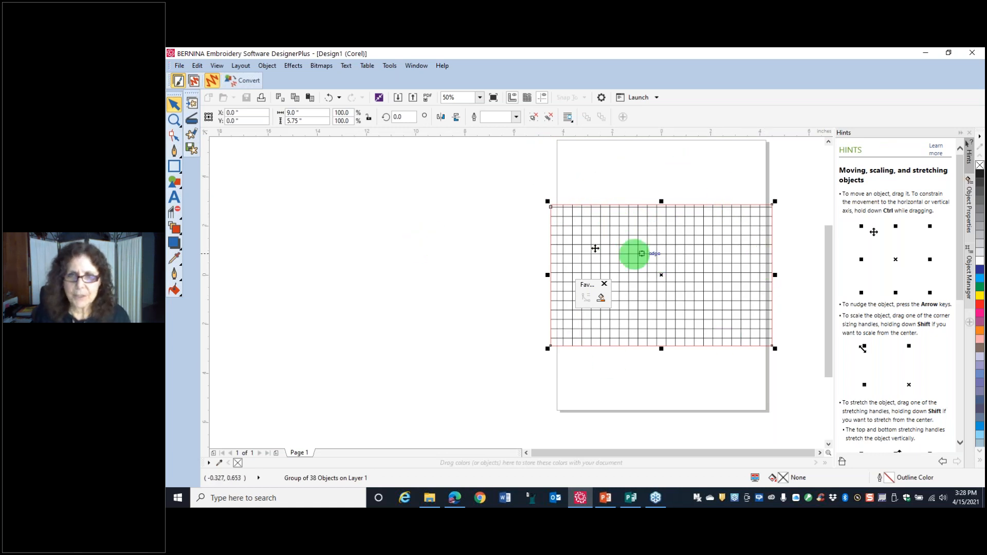
left_click_drag(588, 131, 584, 180)
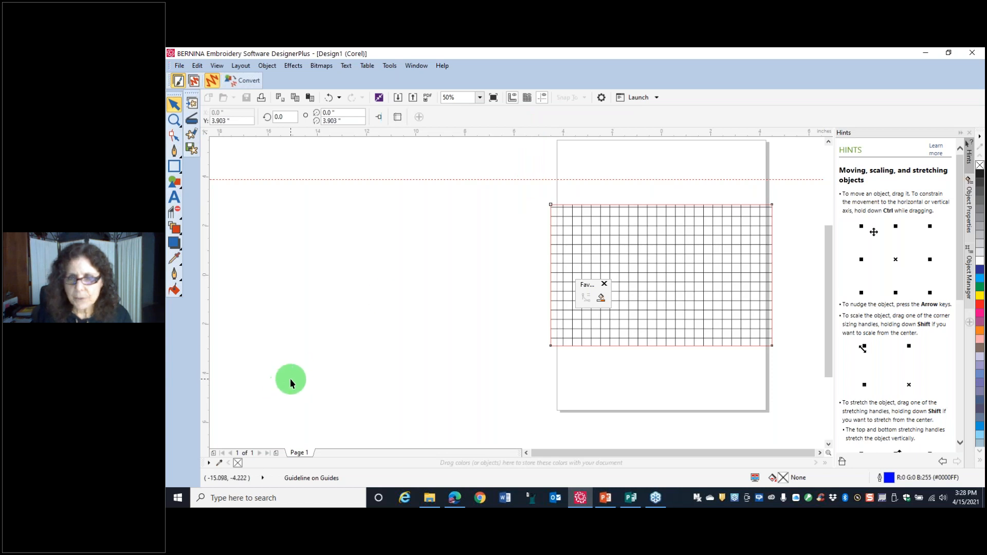
key("p")
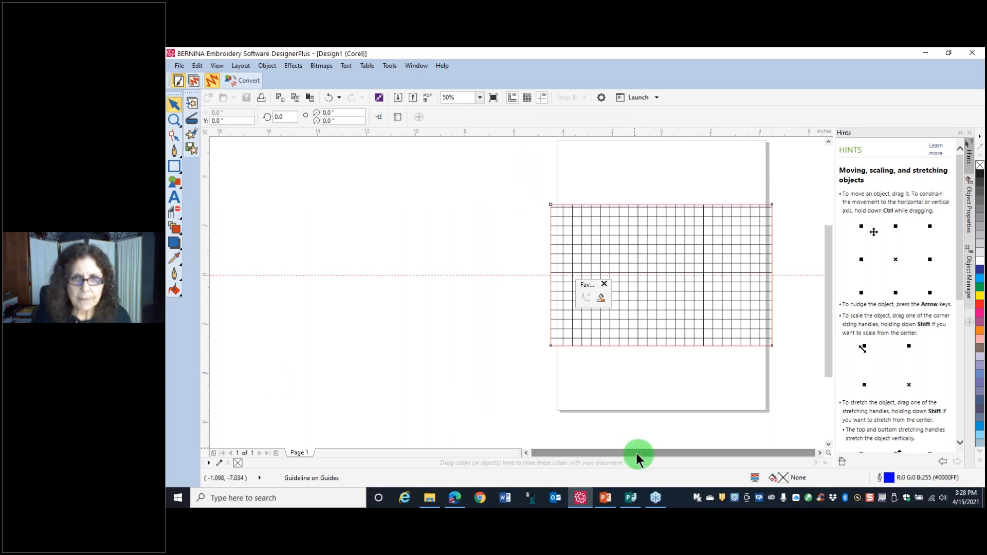
left_click_drag(203, 301, 472, 321)
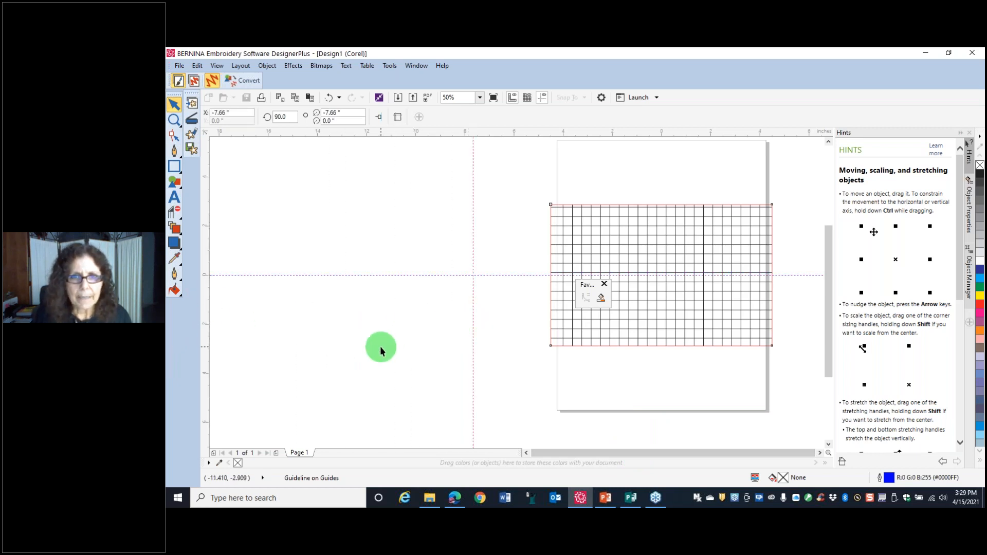
key("p")
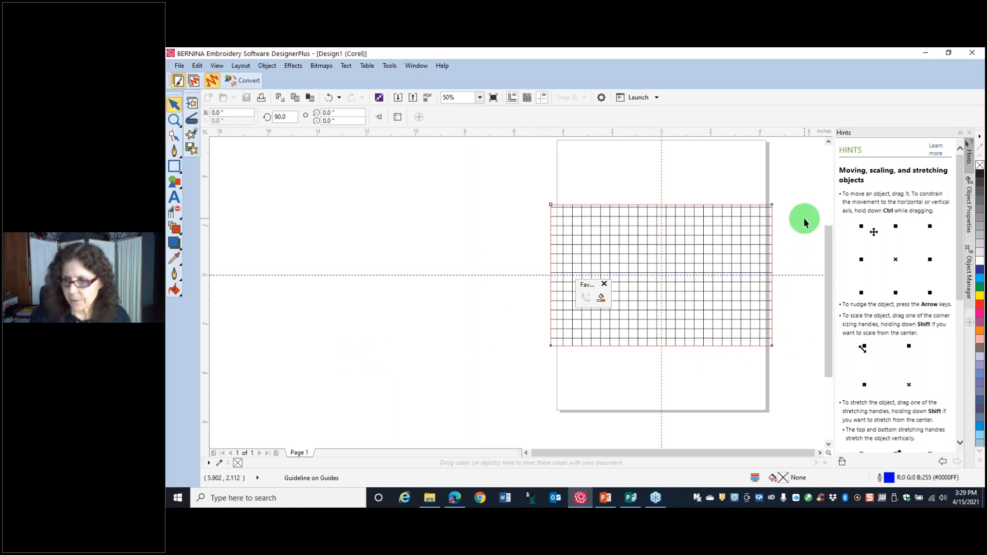
Close the floating Favorites toolbar and display the Toolbox toolbar.
key("shift+F2")
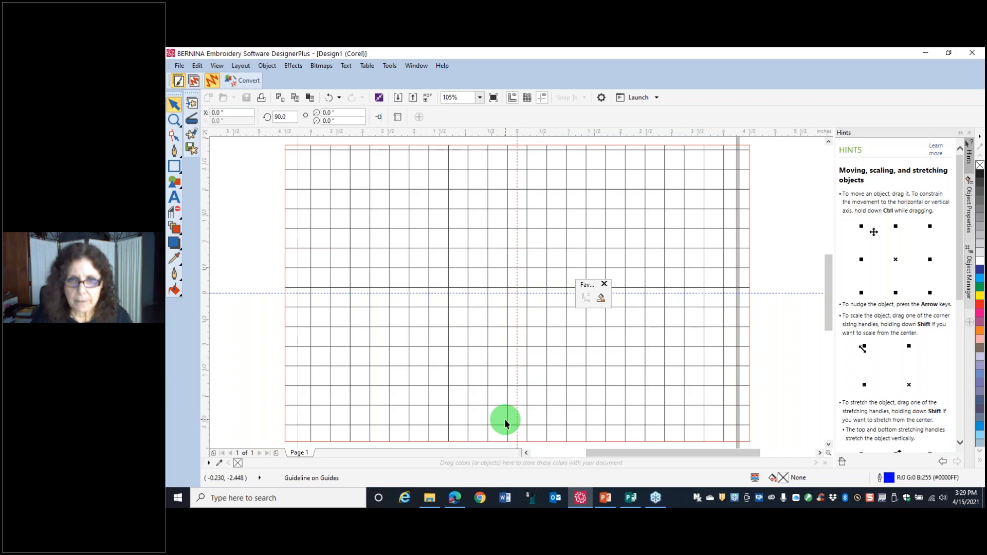
left_click(604, 285)
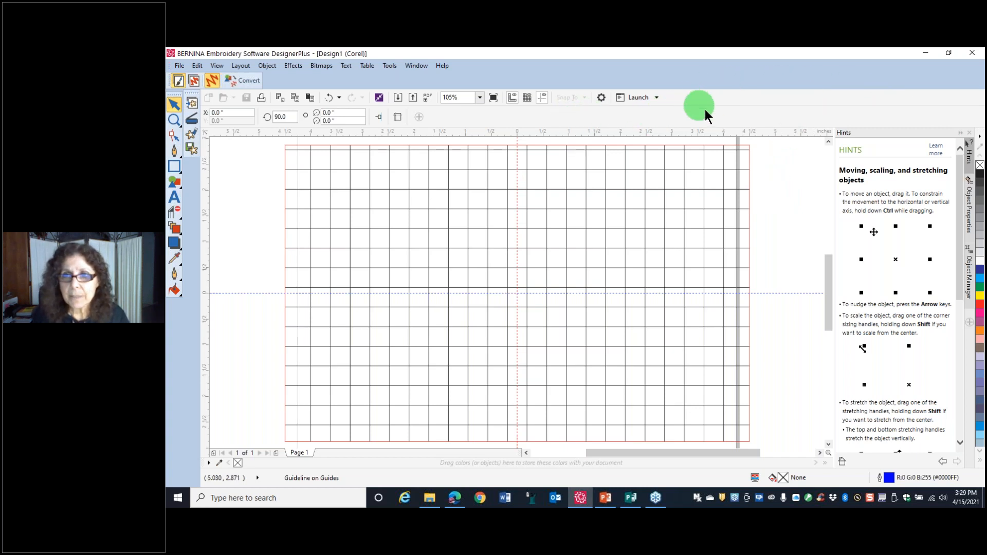
right_click(783, 112)
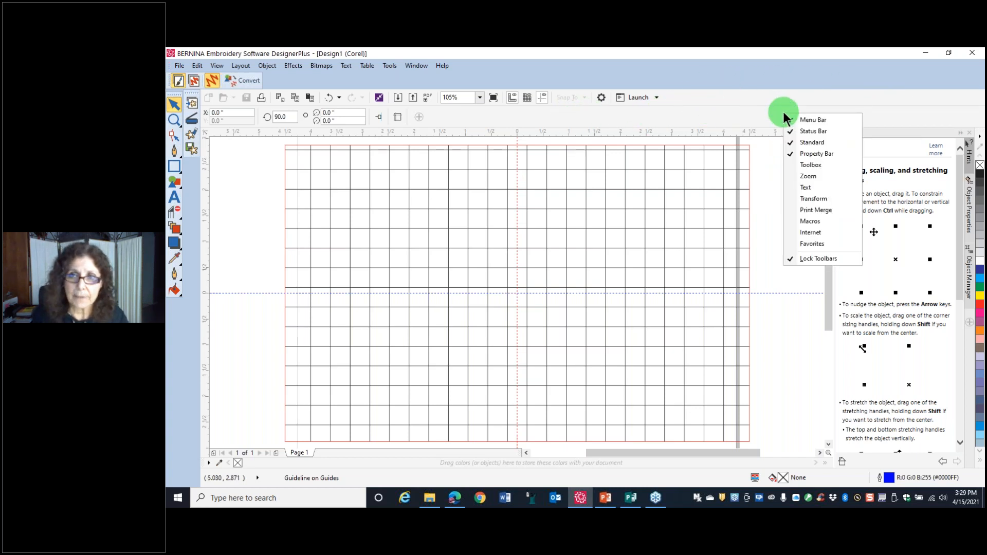
left_click(812, 165)
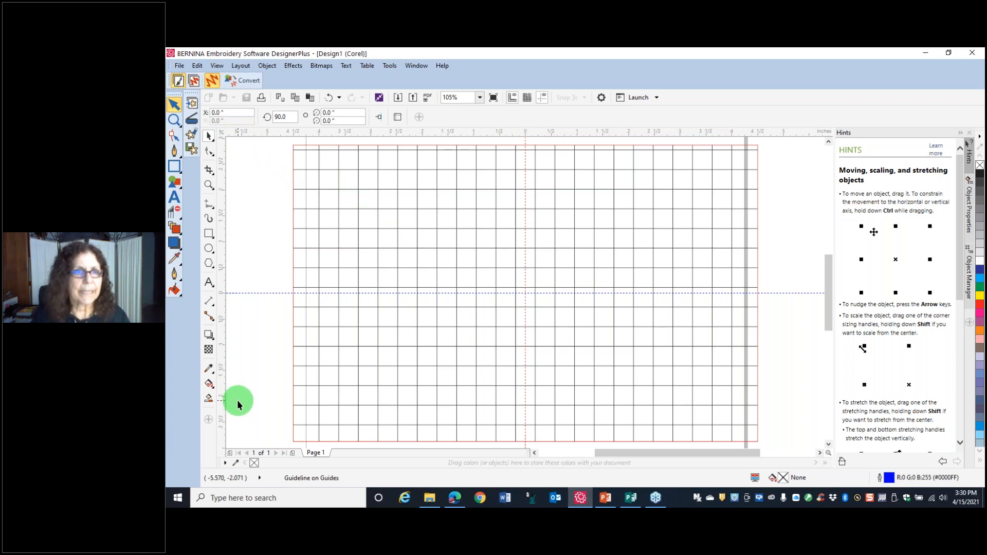
Draw three connected 2-point lines between grid intersections right of the vertical guideline, forming an open diamond about 2.29 in wide and 2.98 in high.
left_click(214, 207)
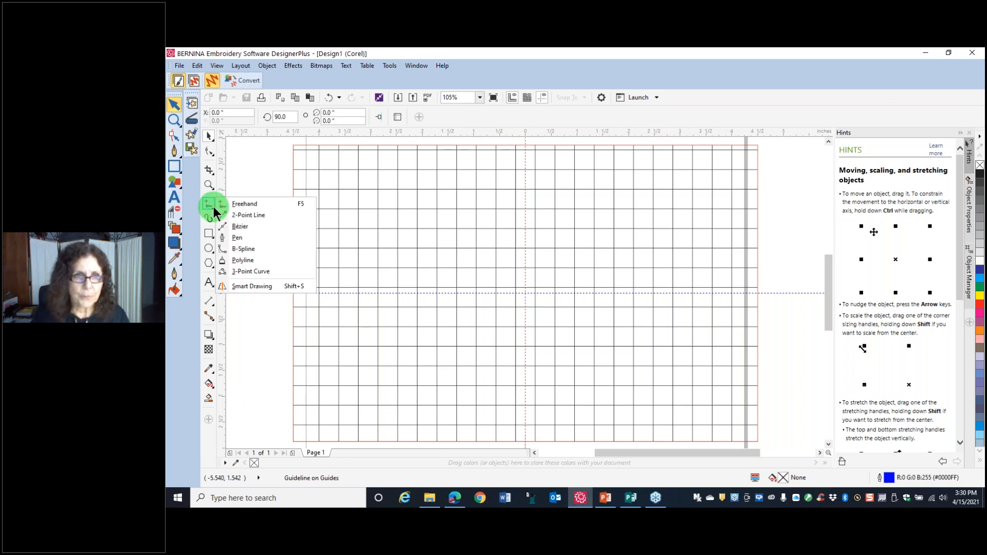
left_click(246, 216)
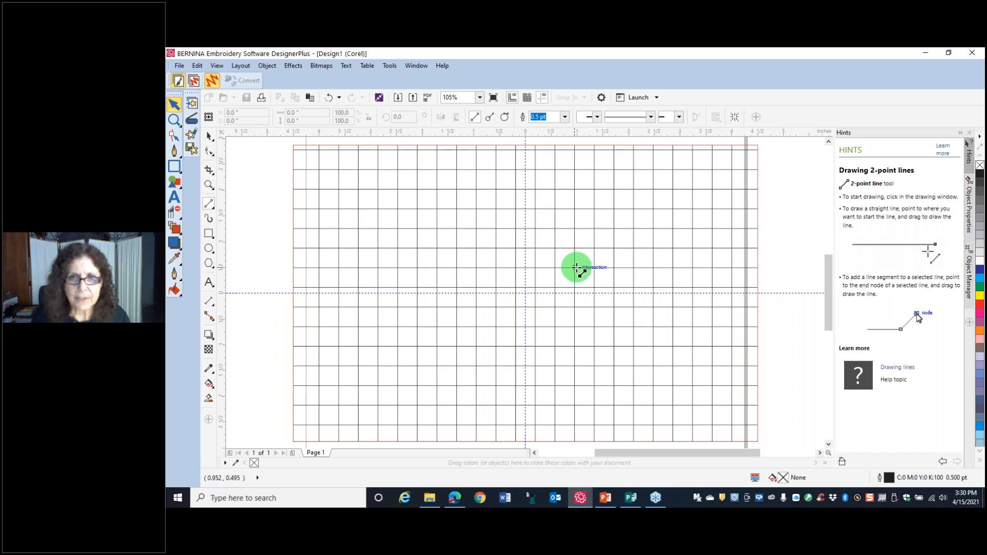
left_click_drag(576, 267, 635, 190)
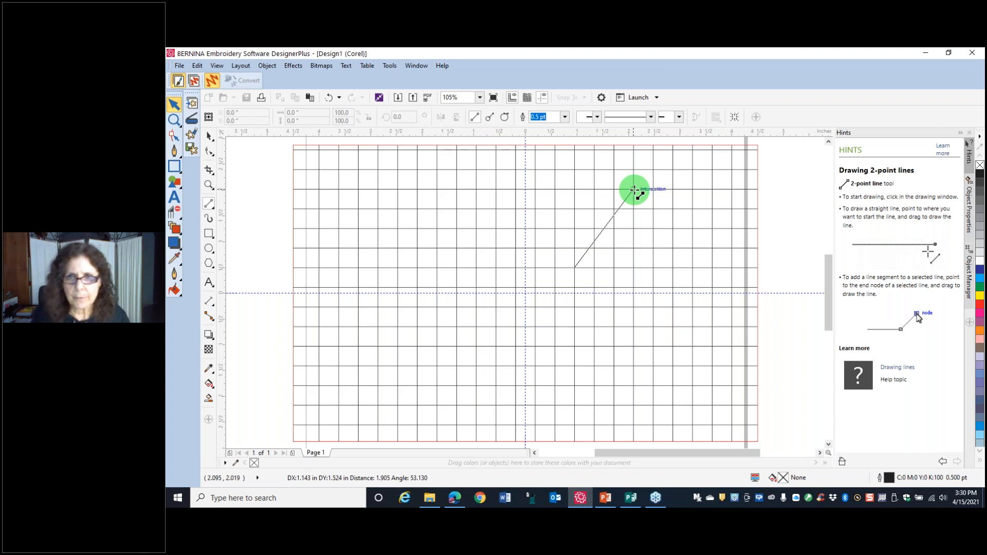
left_click_drag(634, 190, 695, 267)
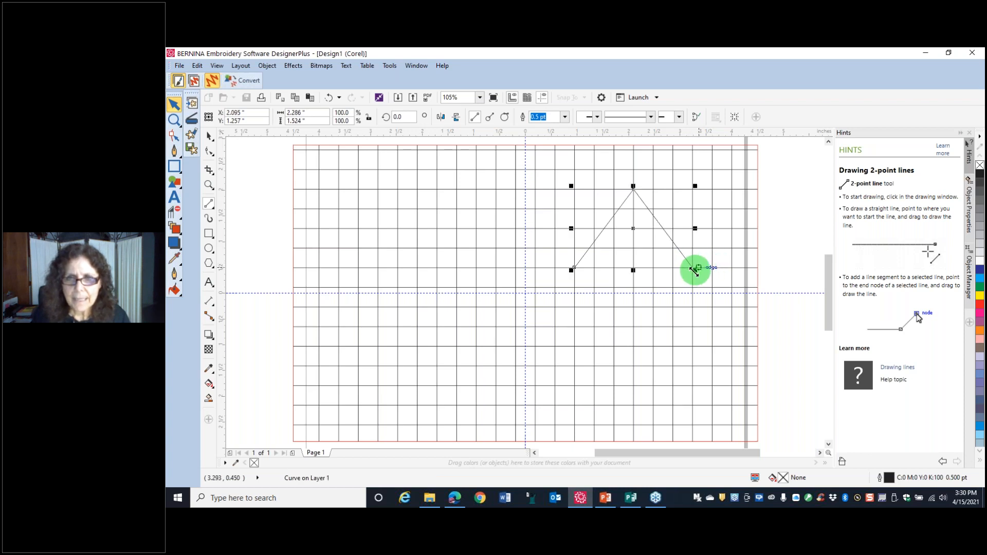
mouse_move(694, 267)
left_mouse_down()
mouse_move(635, 346)
mouse_move(602, 324)
mouse_move(617, 326)
left_mouse_up()
left_click(329, 98)
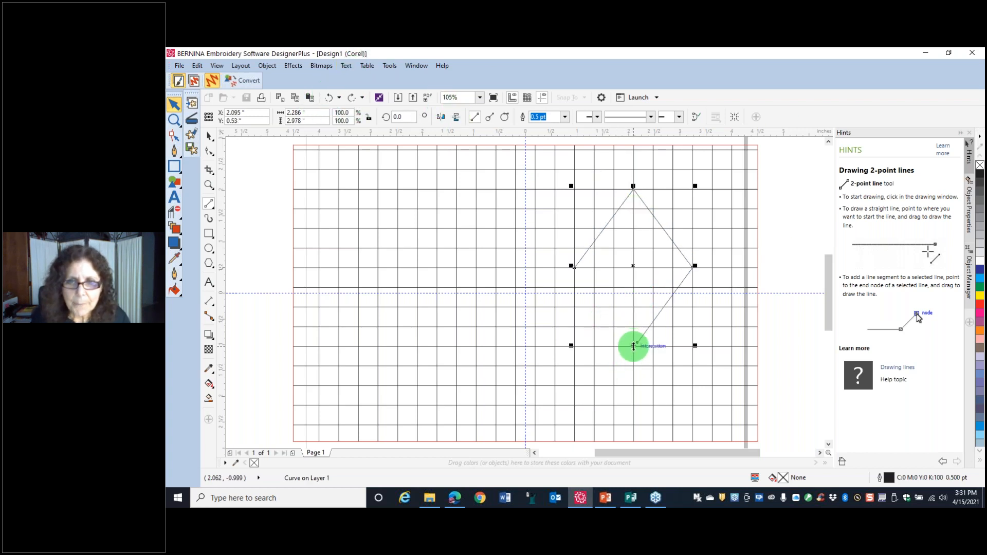
mouse_move(637, 342)
left_mouse_down()
mouse_move(626, 342)
mouse_move(635, 346)
left_mouse_up()
scroll(635, 346, "up", 5)
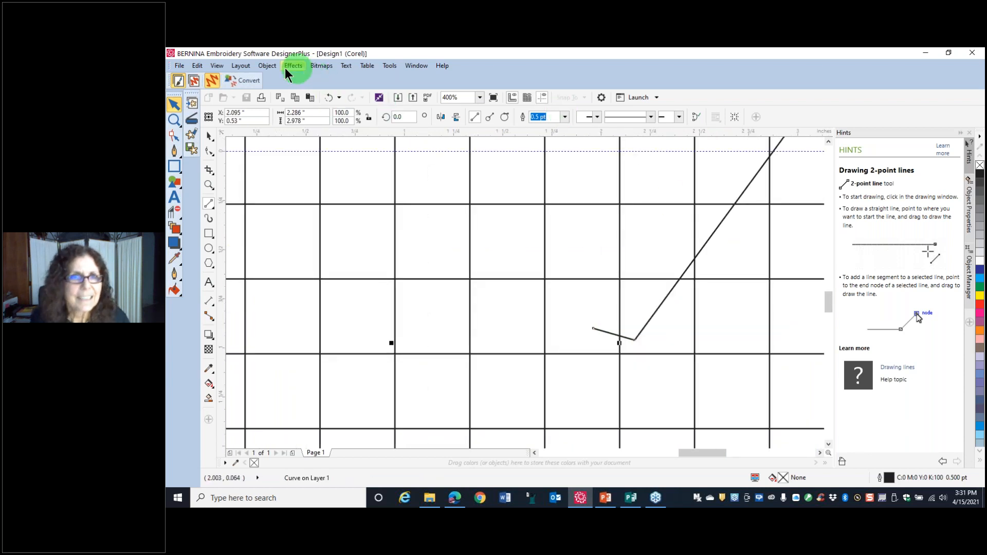
left_click(329, 98)
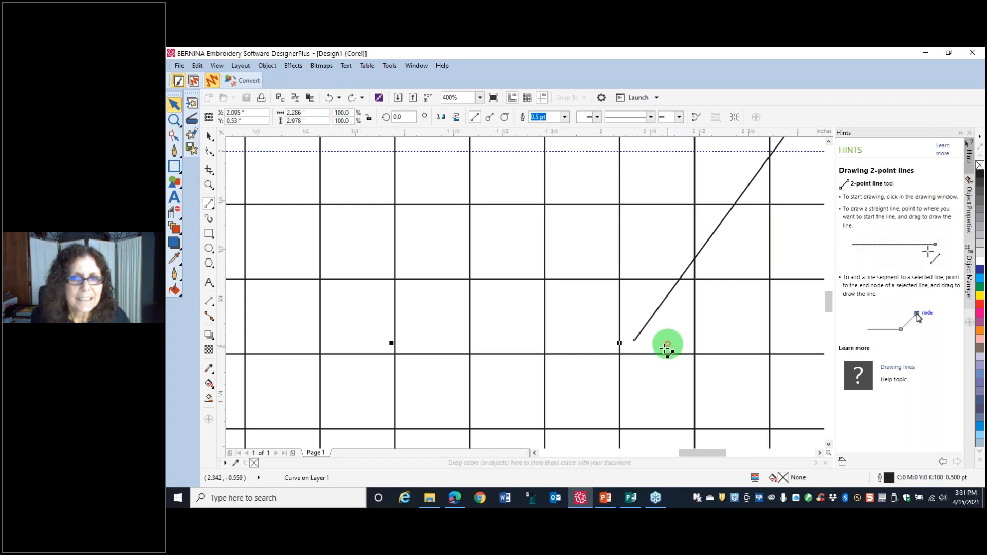
left_click_drag(635, 339, 620, 354)
left_click(329, 97)
Move the open diamond's lower end node onto the nearest grid intersection with the Shape tool.
left_click(174, 135)
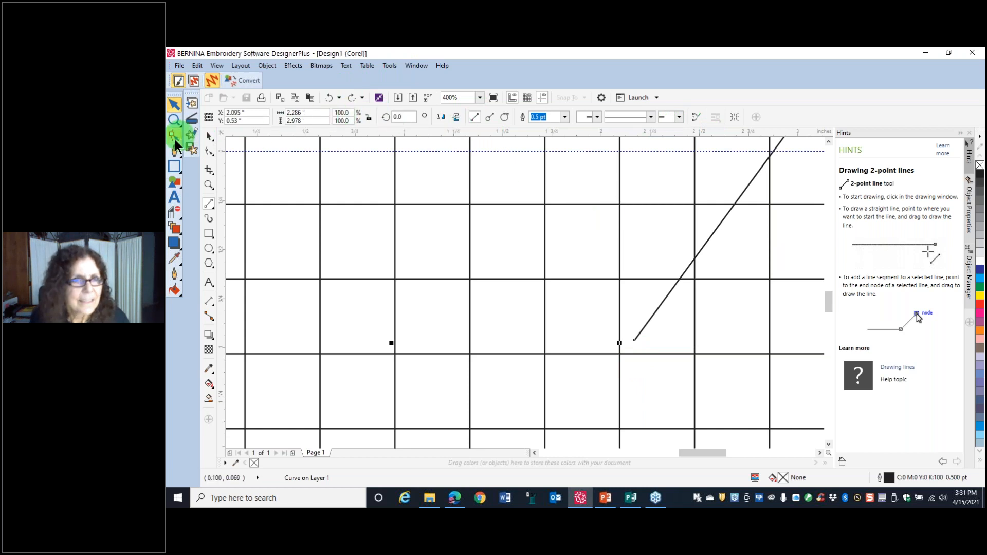
left_click(624, 342)
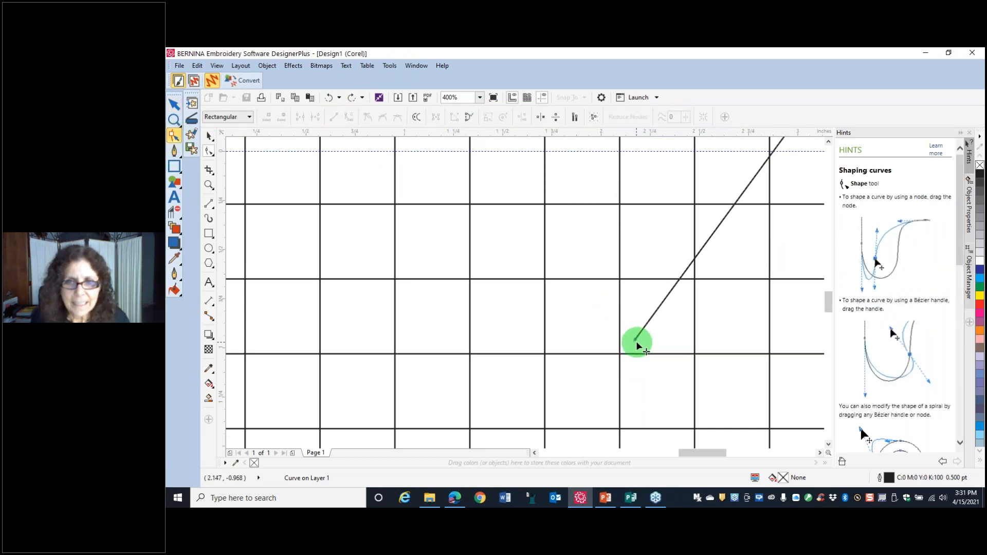
left_click_drag(635, 339, 621, 354)
key("space")
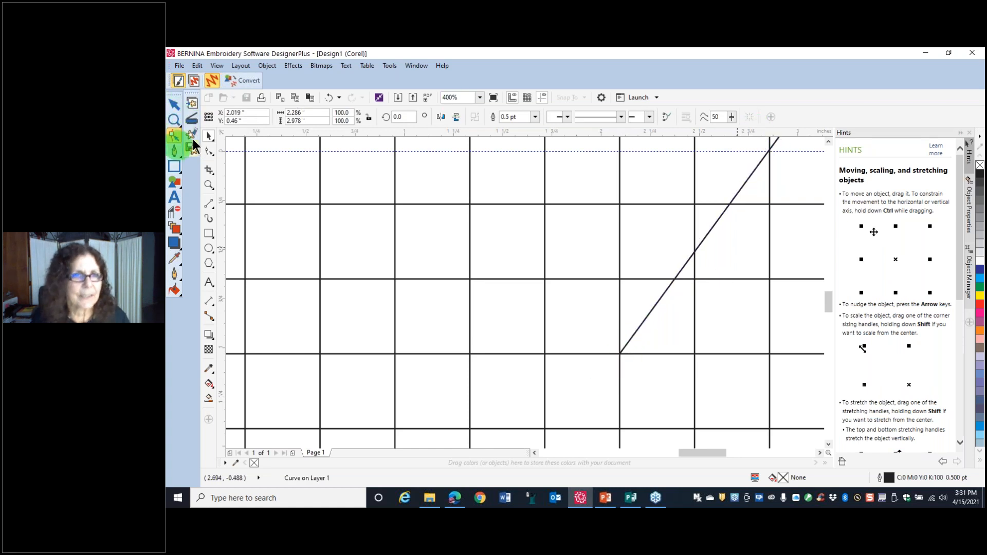
Close the open diamond with a 2-point line between its lower and left nodes, and fill it with blue.
scroll(544, 220, "down", 2)
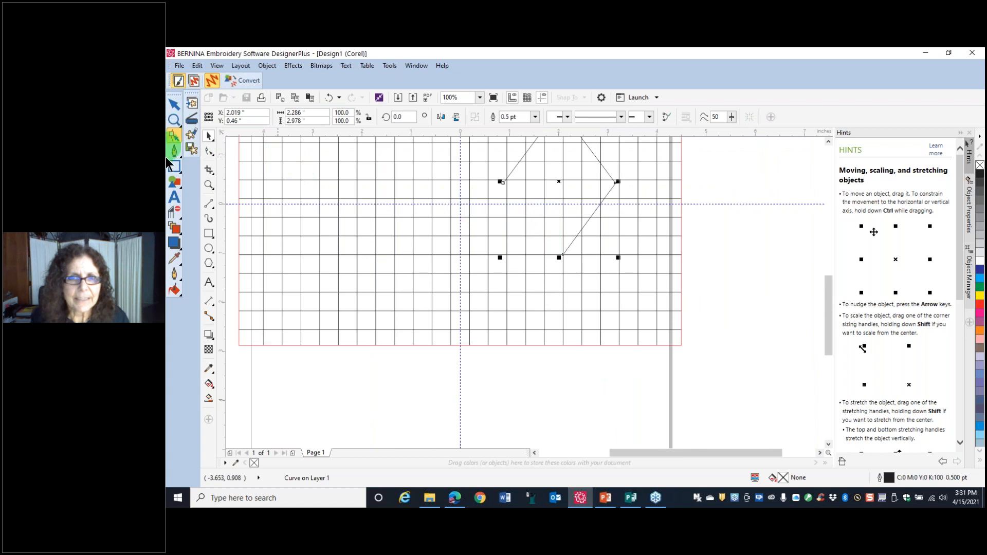
left_click(209, 204)
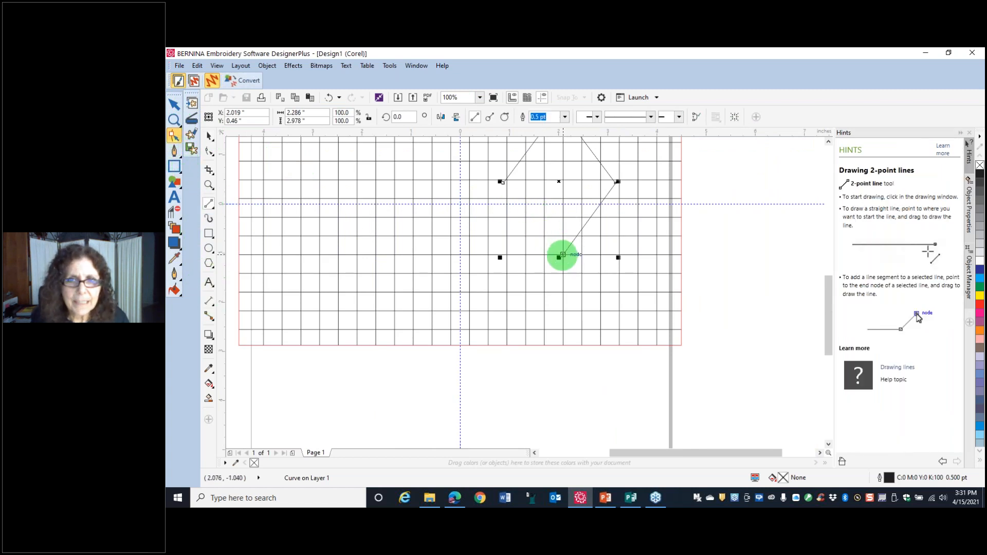
left_click_drag(565, 252, 504, 183)
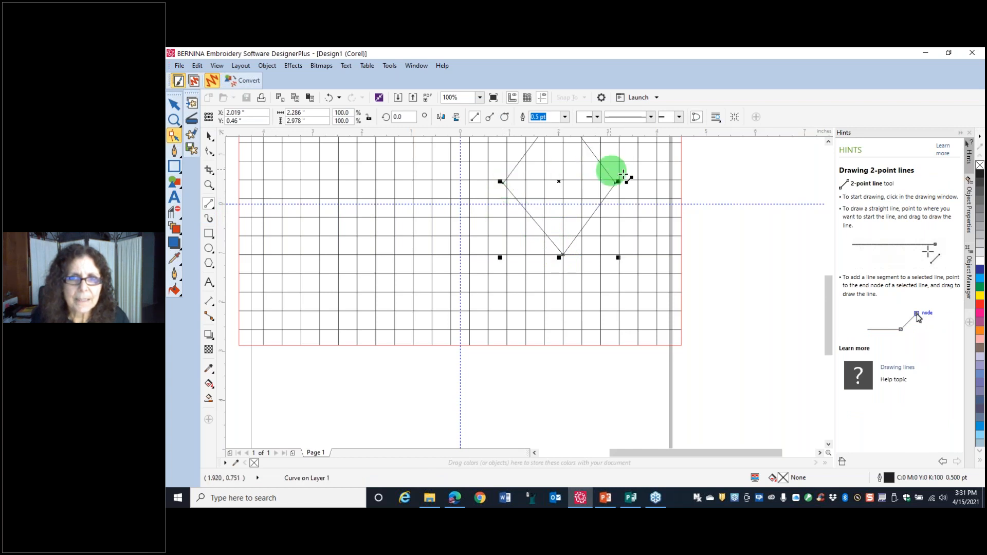
left_click(980, 278)
left_click_drag(830, 319, 833, 292)
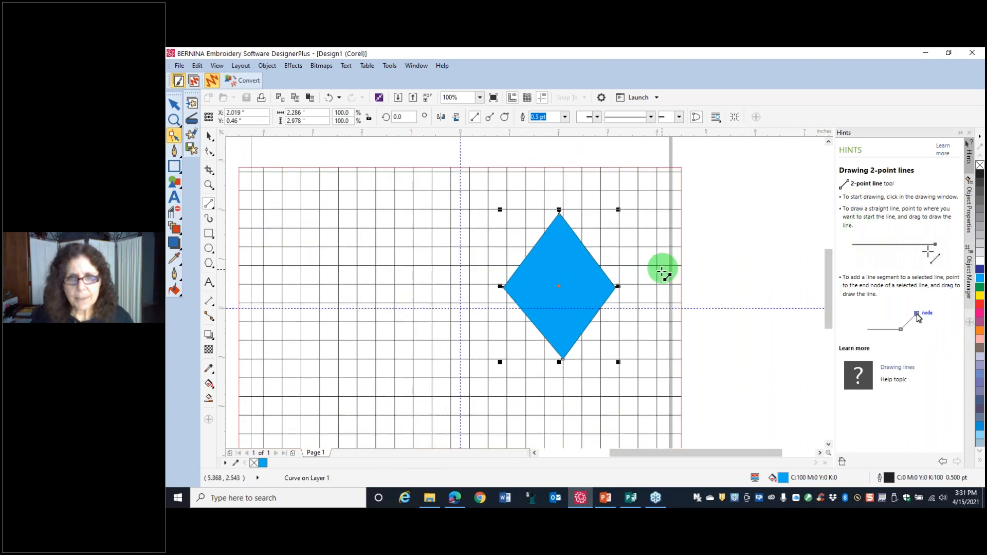
Resize the diamond about its center to about 3.53 in wide and 2.44 in high, and reposition it around X 2.26 in, Y 0.53 in.
left_click(175, 109)
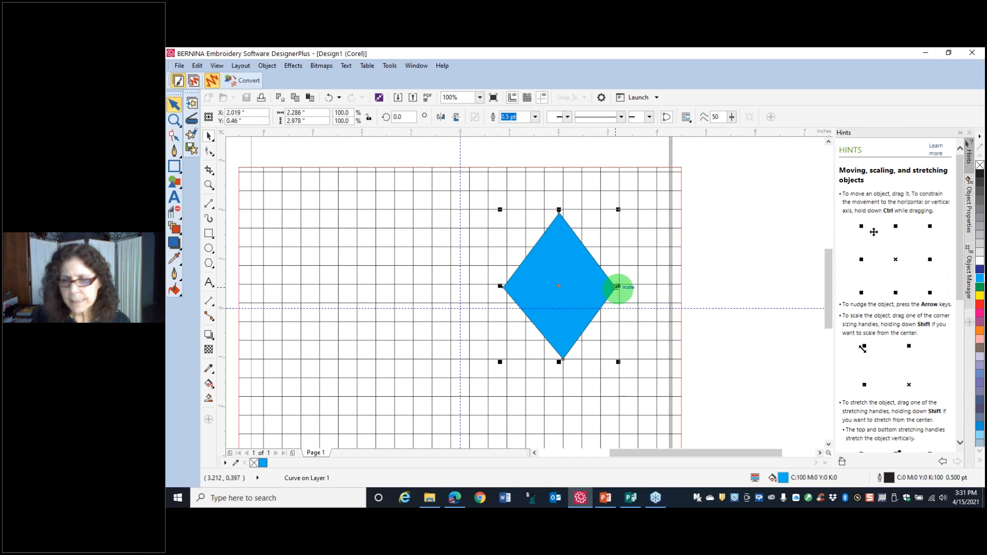
left_click_drag(617, 286, 646, 286)
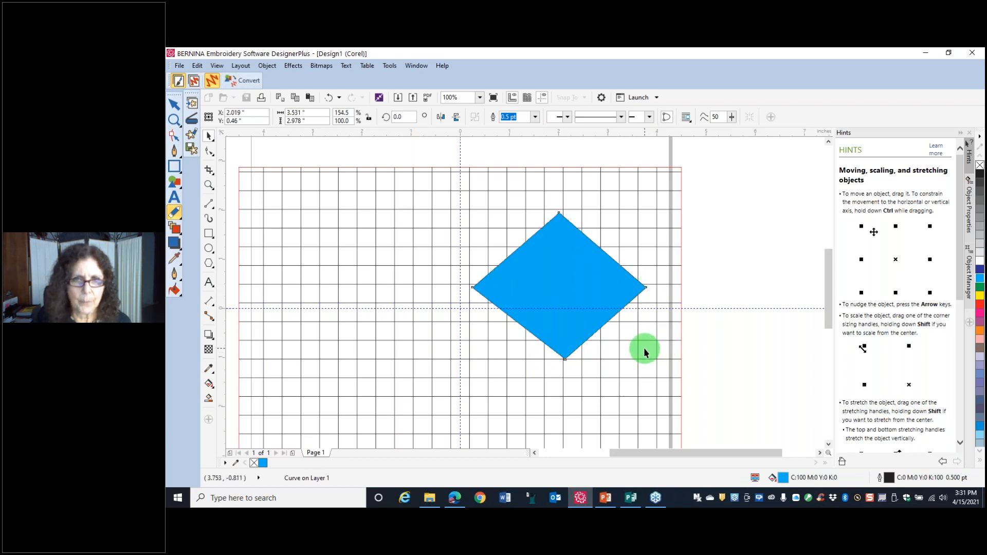
left_click_drag(560, 287, 560, 311)
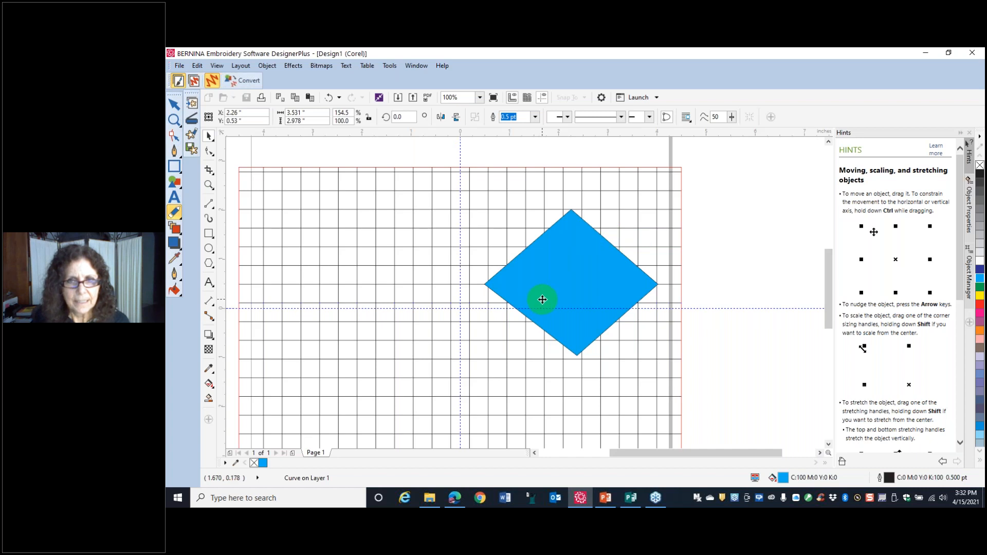
double_click(568, 269)
left_click(585, 263)
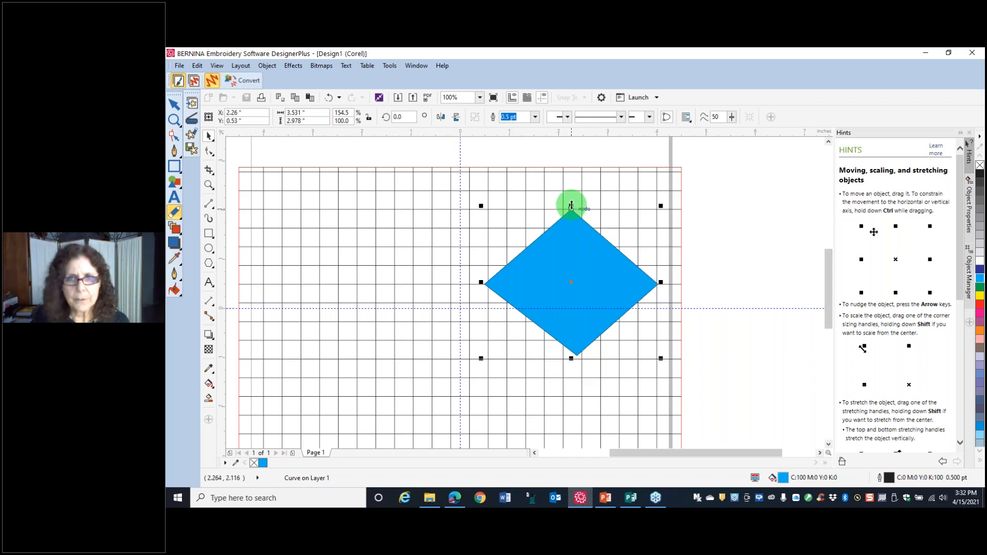
left_click_drag(571, 206, 571, 221)
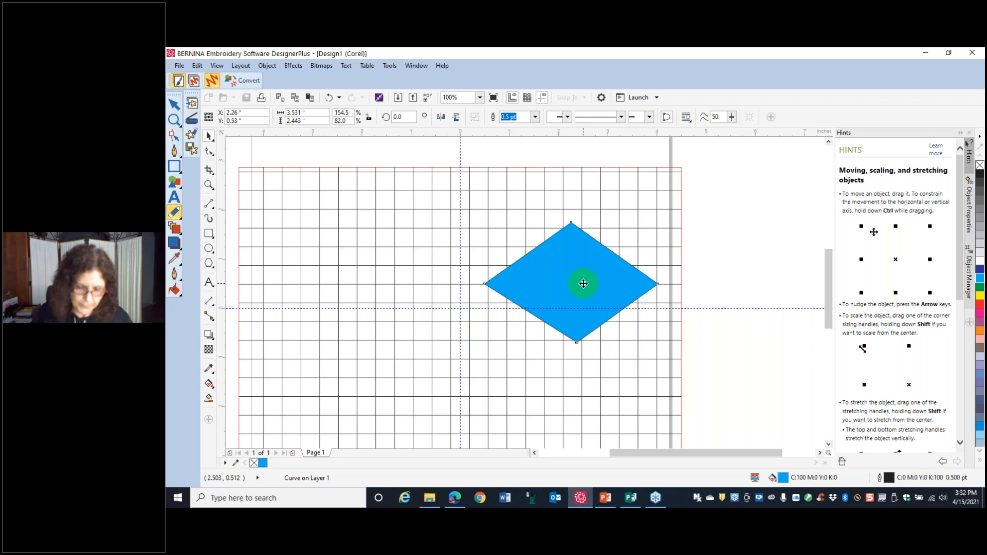
scroll(457, 266, "down", 2)
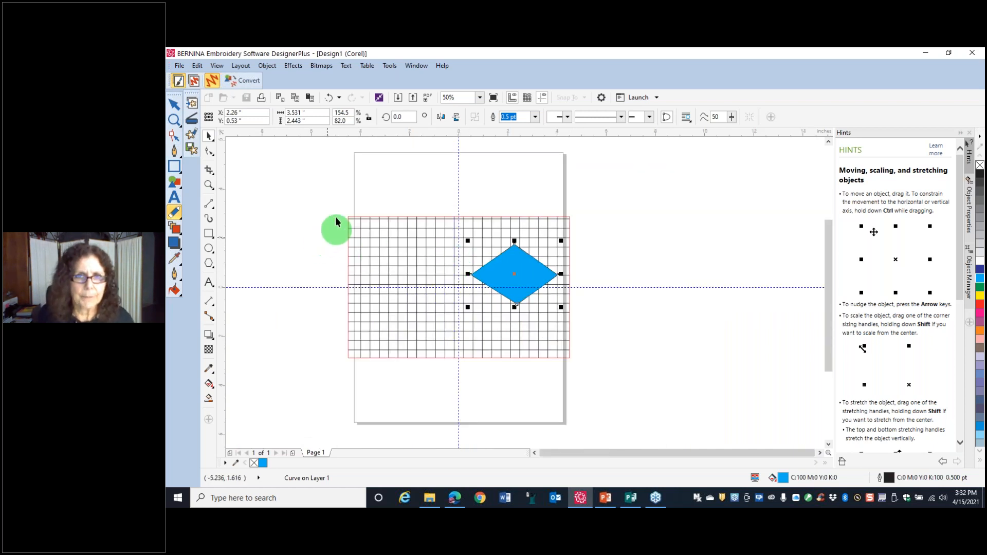
left_click_drag(371, 223, 635, 384)
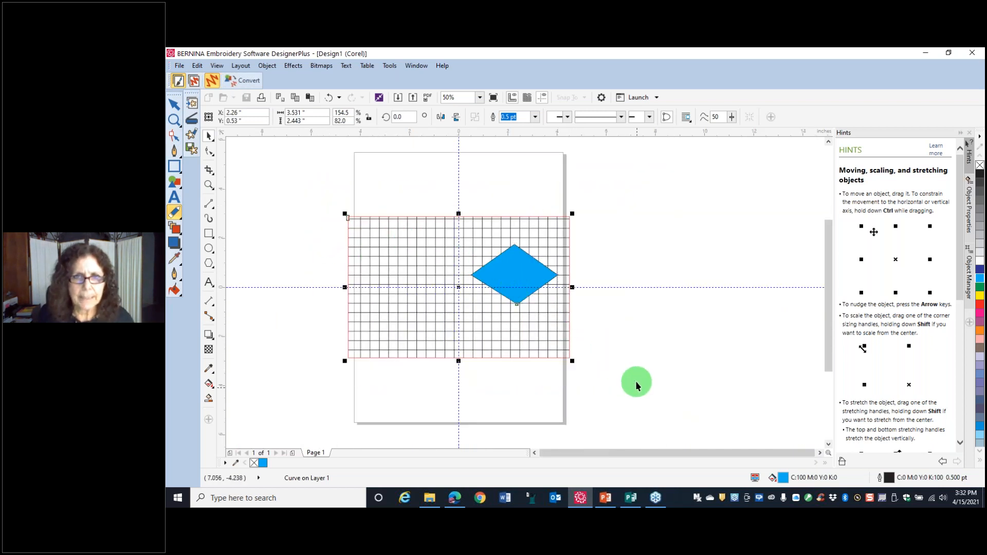
right_click(420, 315)
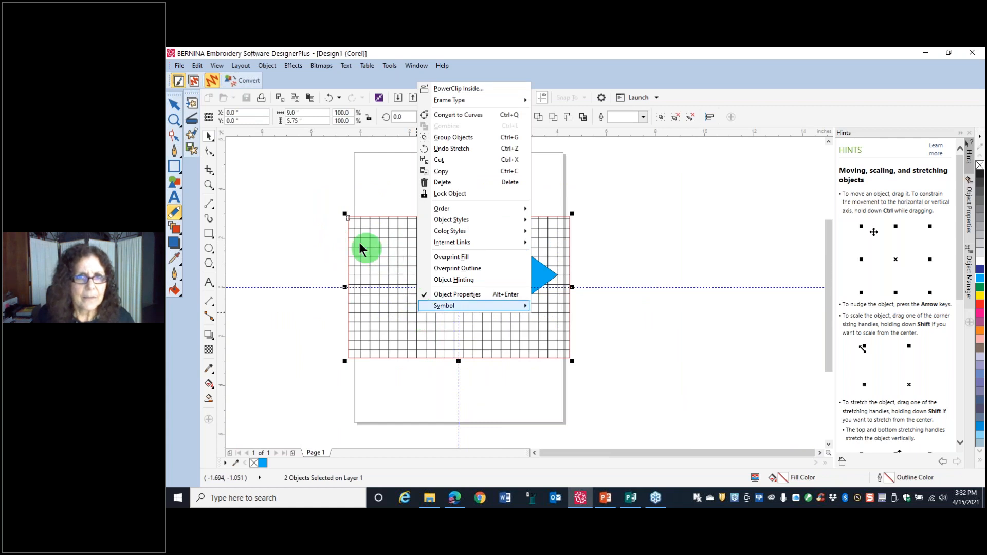
left_click(659, 205)
left_click(418, 243)
left_click(409, 234)
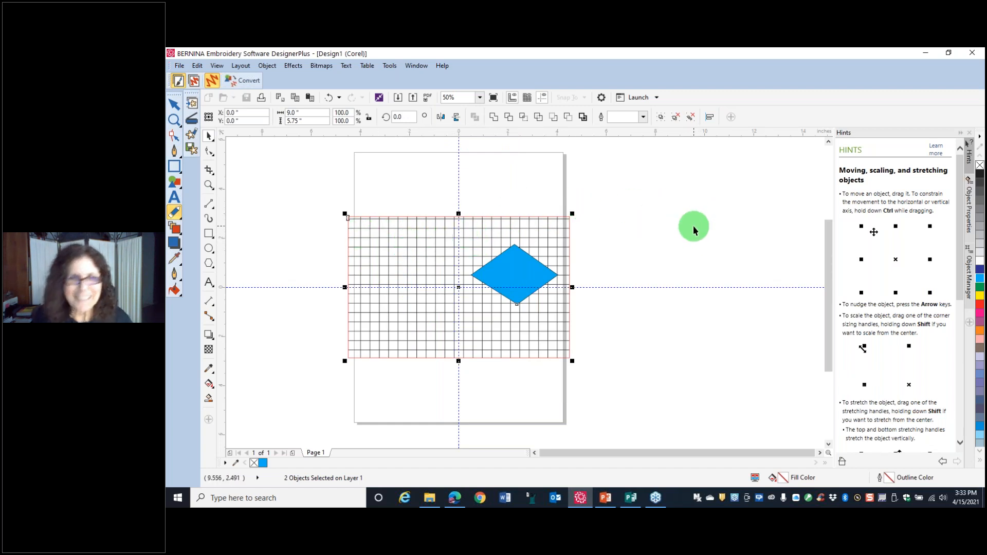
left_click(656, 232)
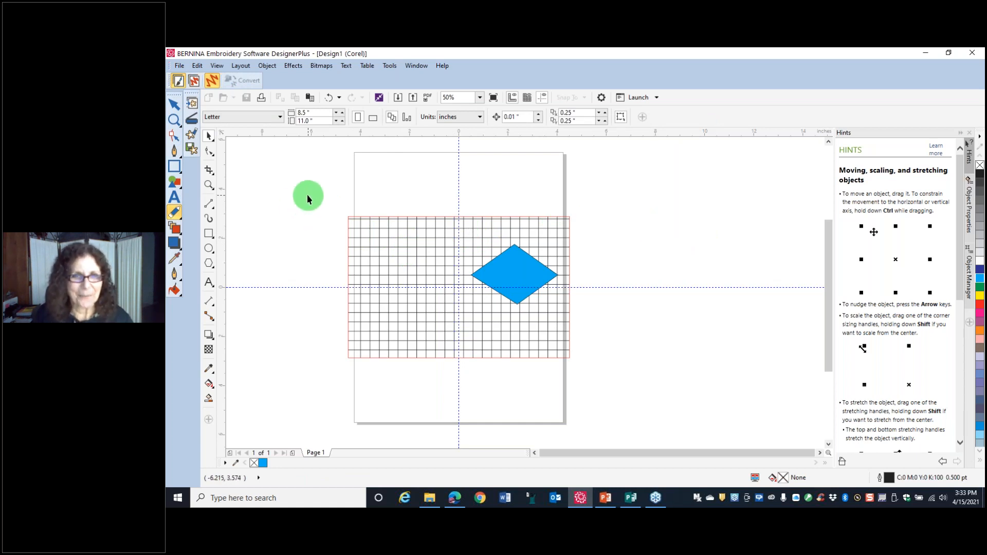
Convert the rectangle, grid and diamond together to embroidery, and delete the blue diamond from the stitched design.
left_click_drag(307, 199, 633, 400)
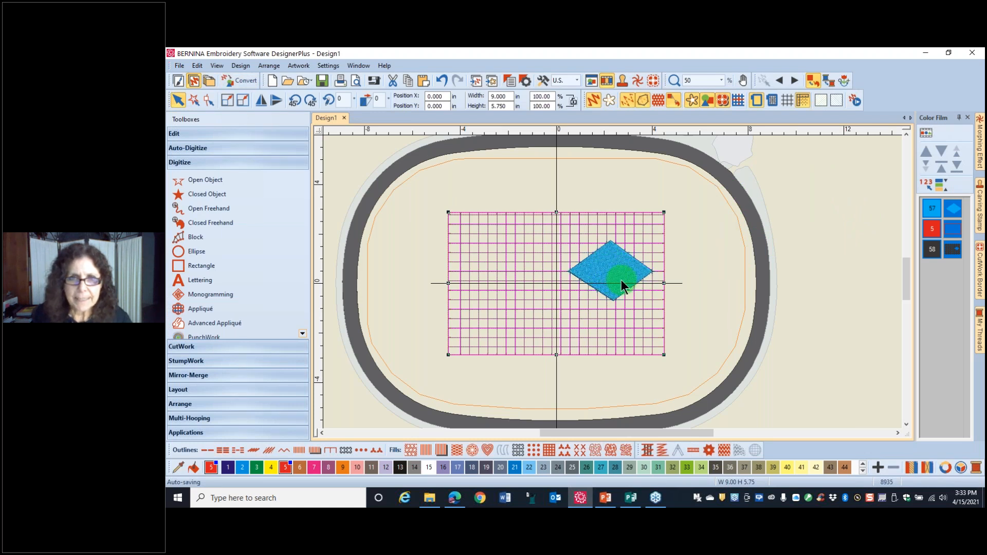
key("Tab")
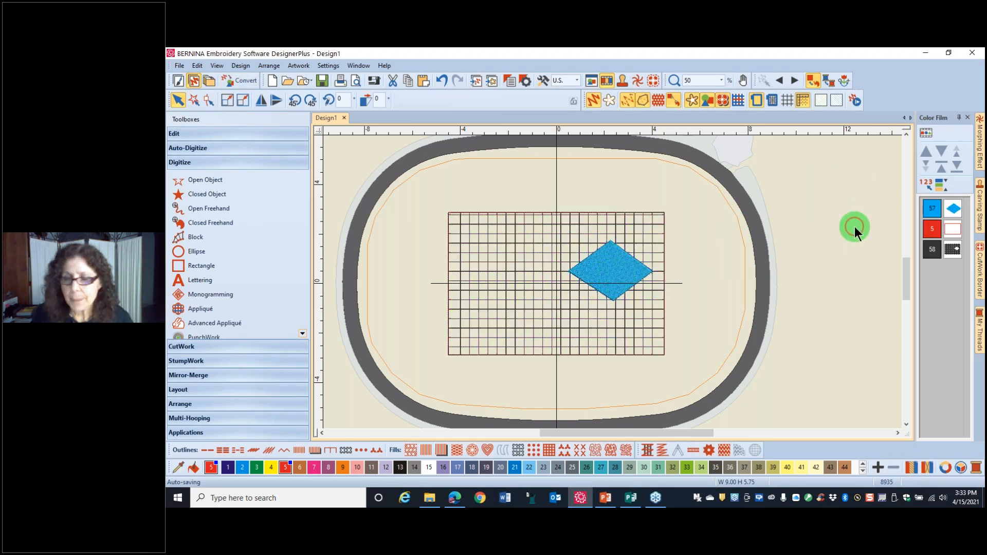
left_click(949, 208)
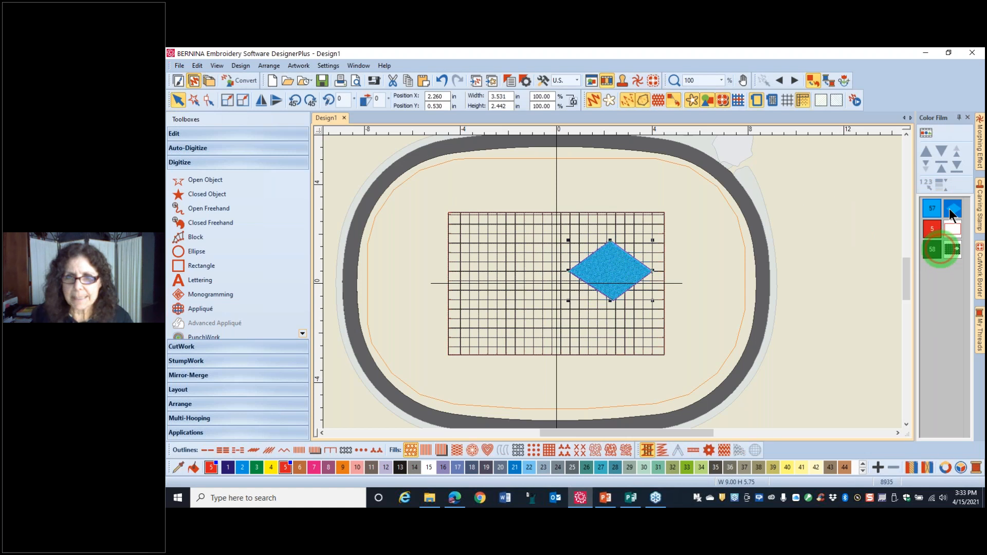
key("Delete")
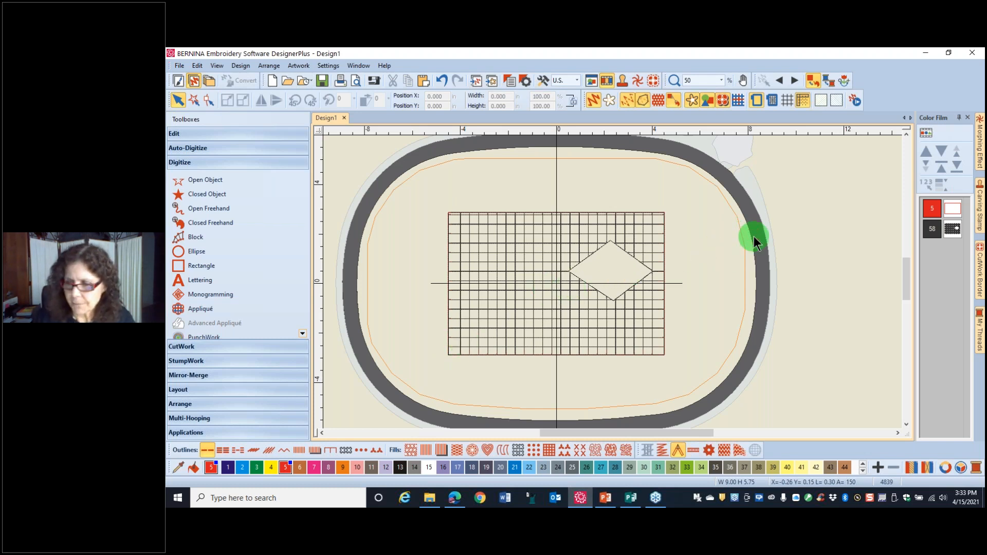
Inspect the grid's connectors with the stitches hidden, and set the black grid's single outline stitch length to 2.50 mm.
left_click(592, 100)
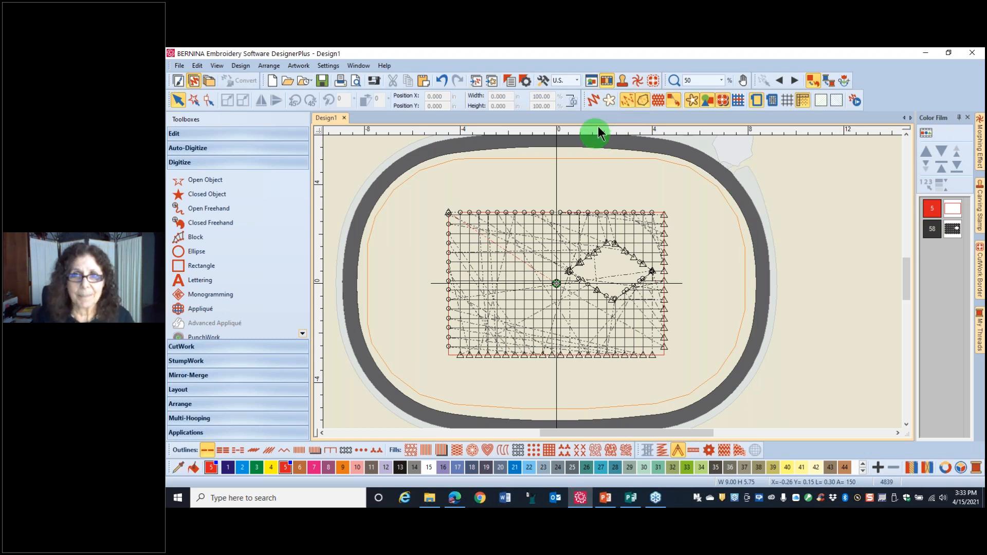
left_click(591, 99)
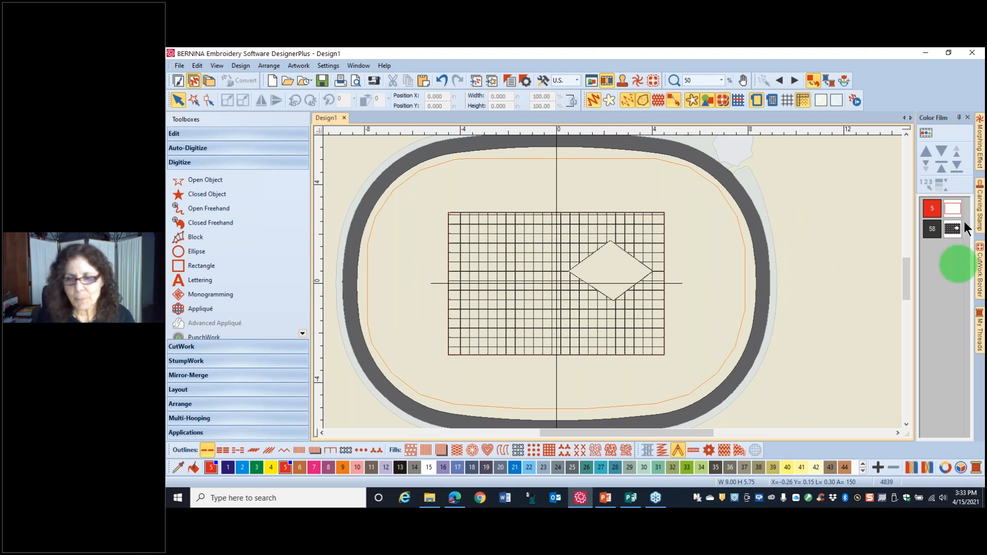
left_click(952, 229)
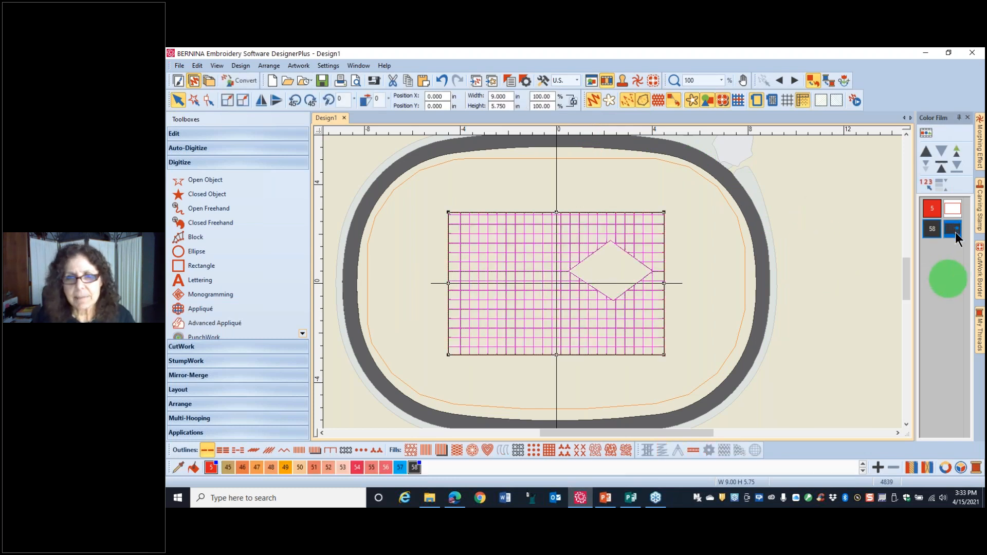
right_click(525, 241)
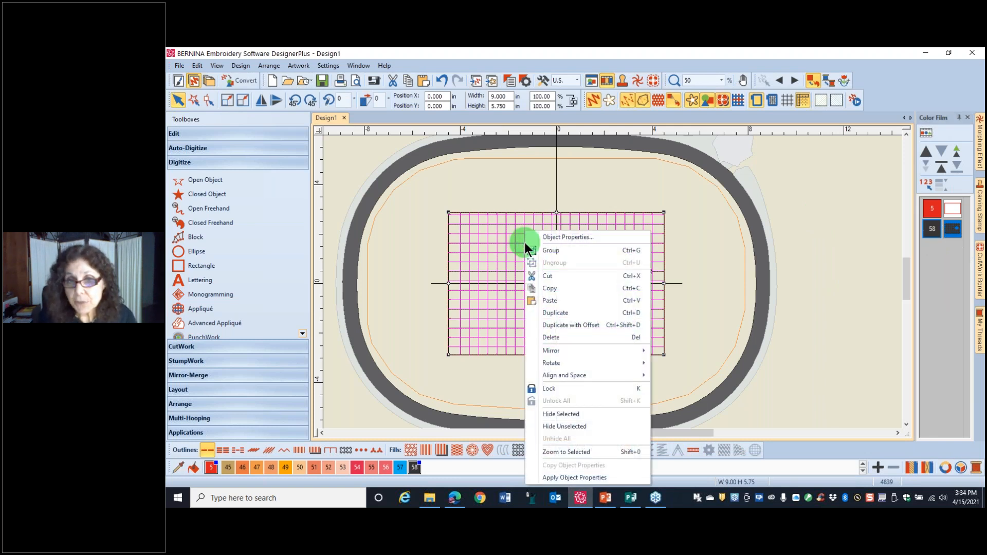
left_click(557, 238)
left_click_drag(514, 215, 490, 216)
type("2.50")
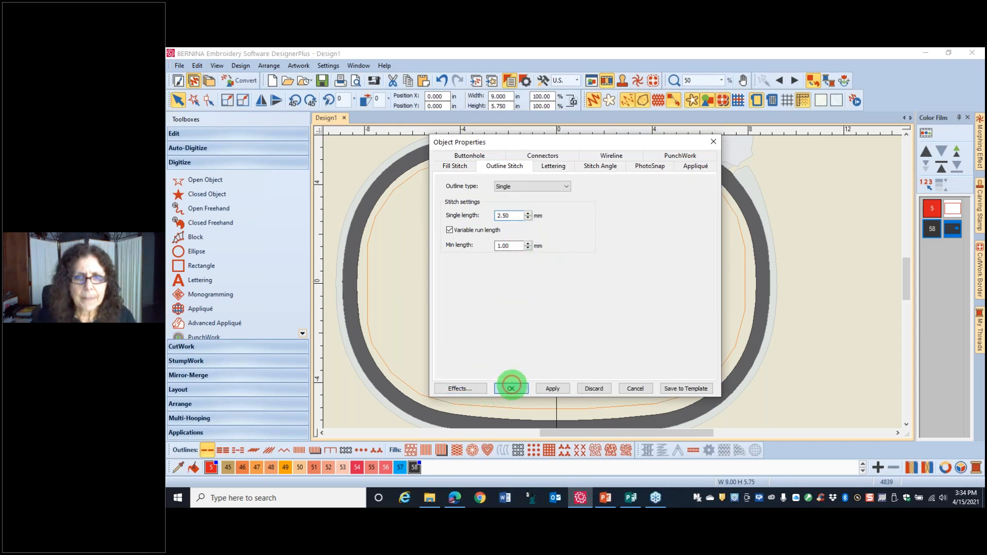
left_click(512, 389)
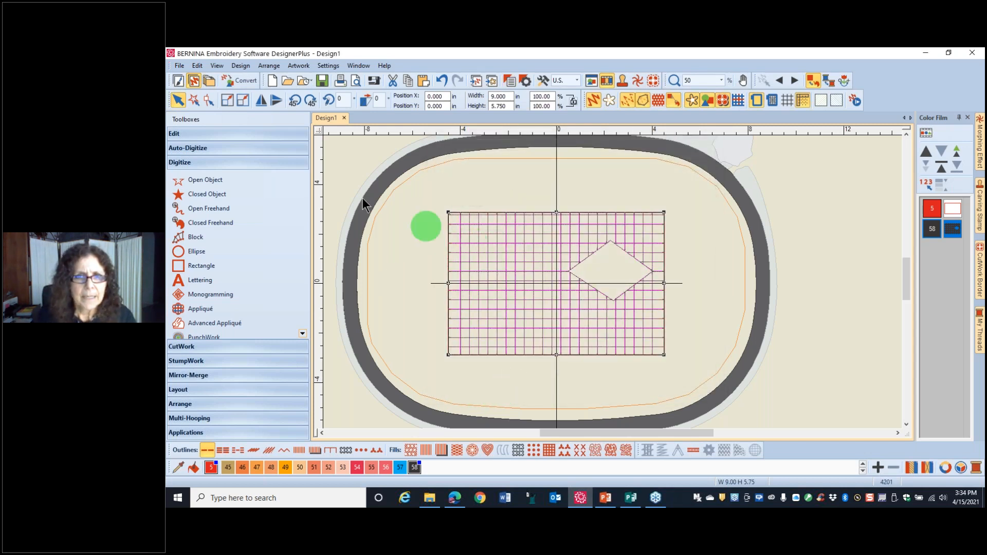
Apply Blackwork Run to the grid with entry and exit points beside its left edge, and inspect the connectors with stitches hidden.
left_click(210, 136)
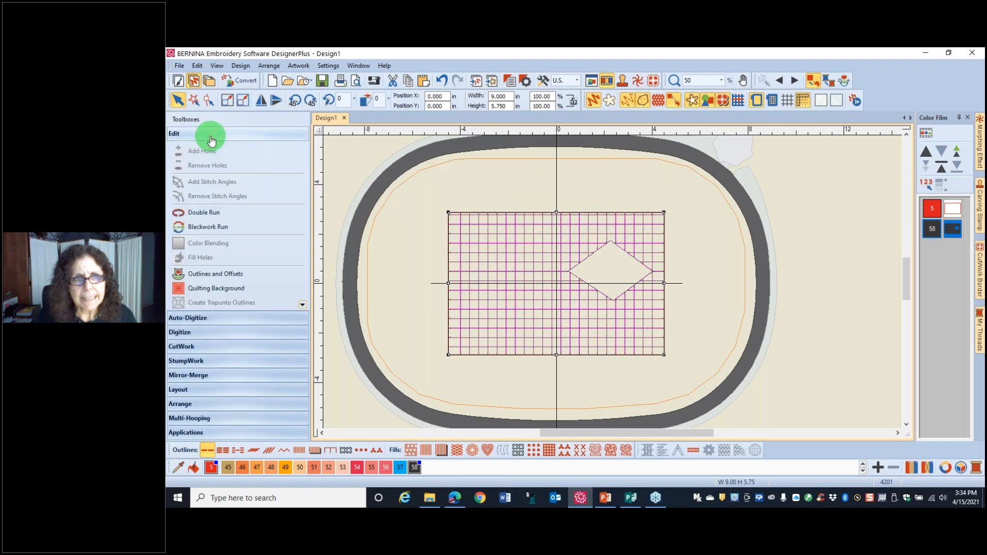
left_click(221, 228)
left_click(420, 247)
left_click(424, 259)
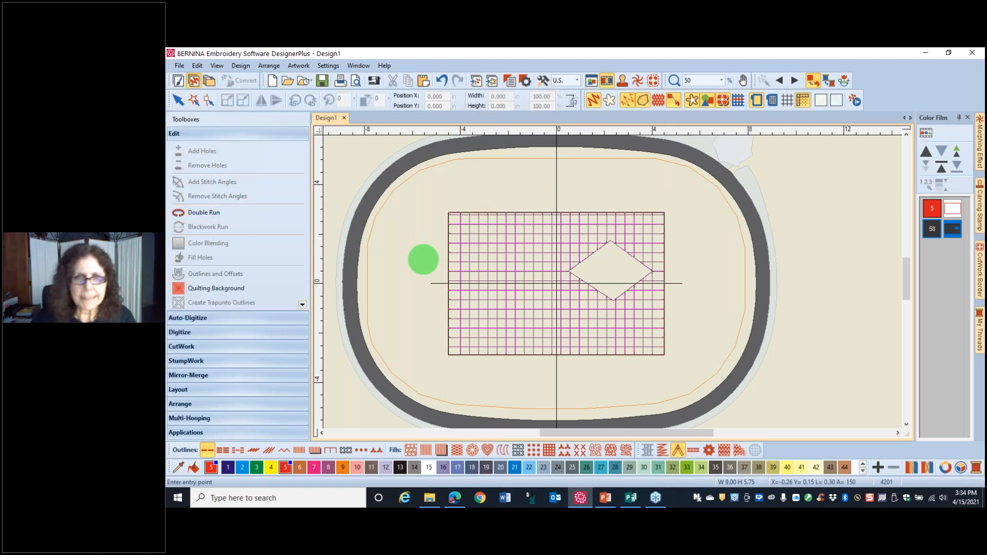
left_click(594, 101)
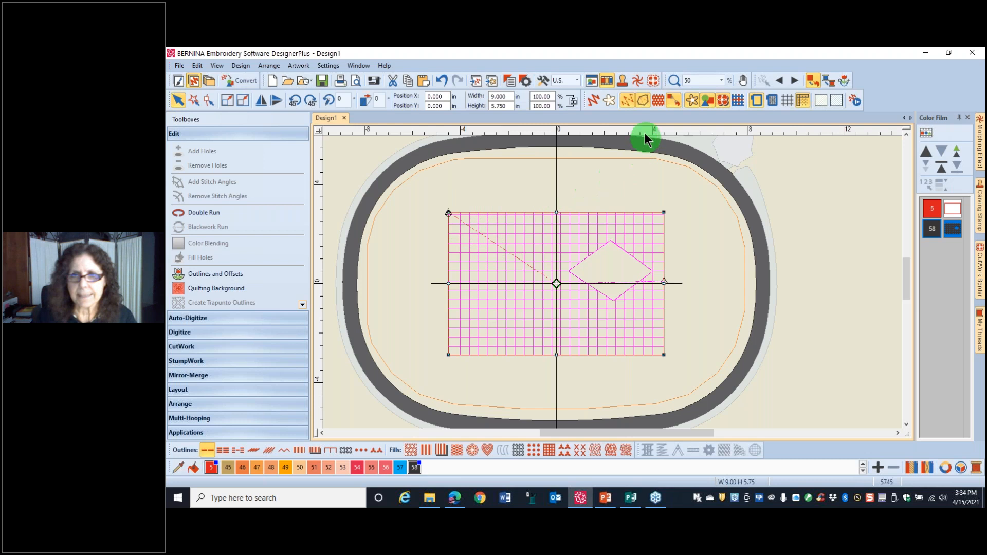
left_click(593, 102)
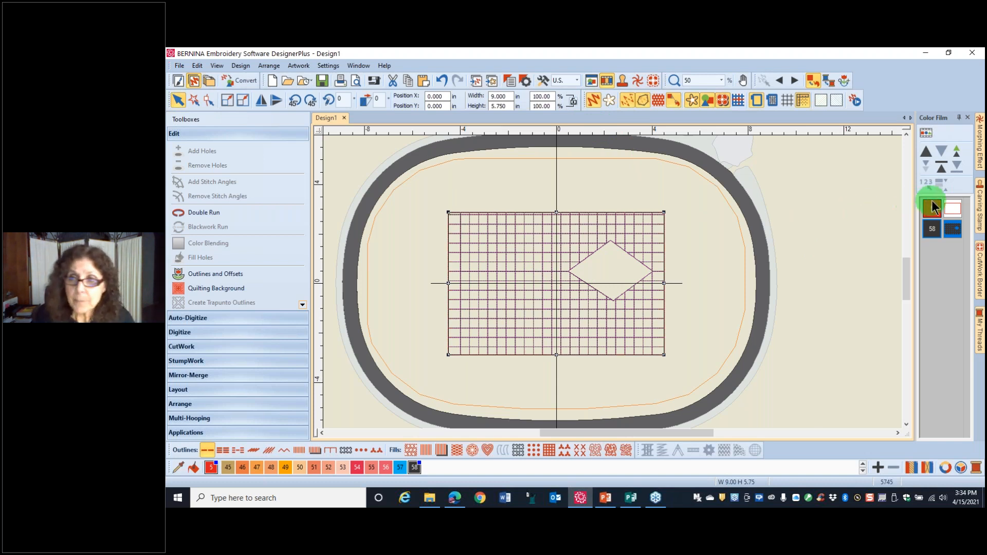
Duplicate the red rectangle outline in place, recolor the copy to green color 3, and move it to the start of the stitching order.
left_click(952, 211)
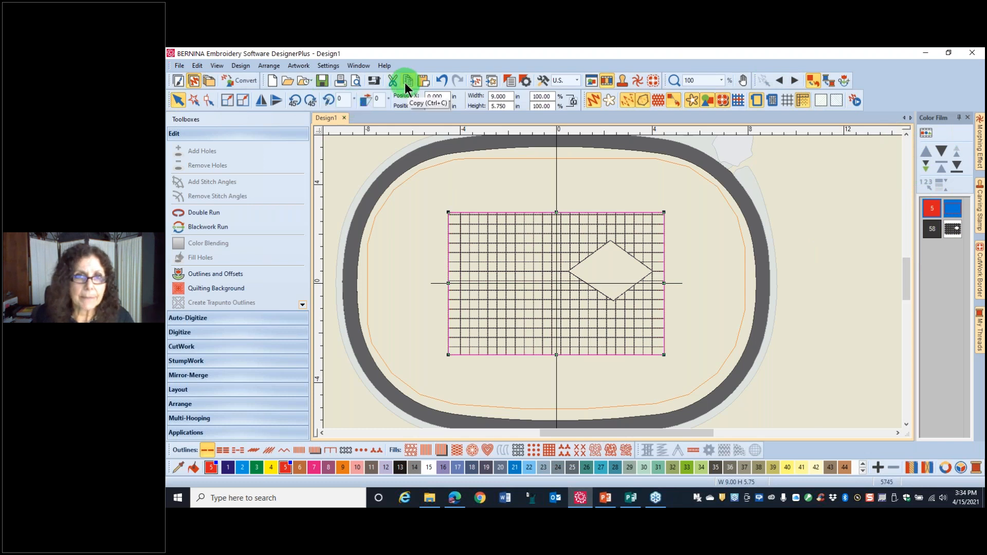
left_click(423, 80)
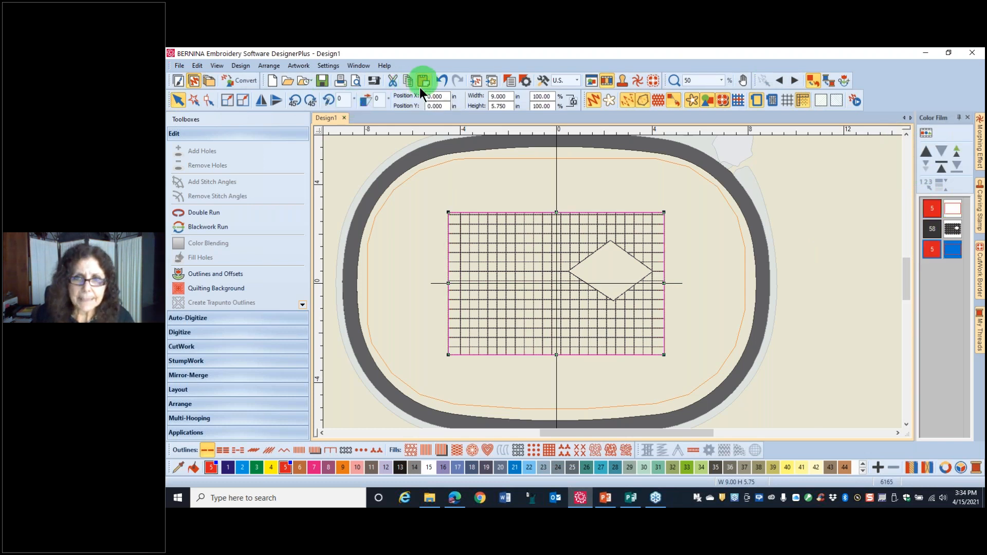
left_click(256, 468)
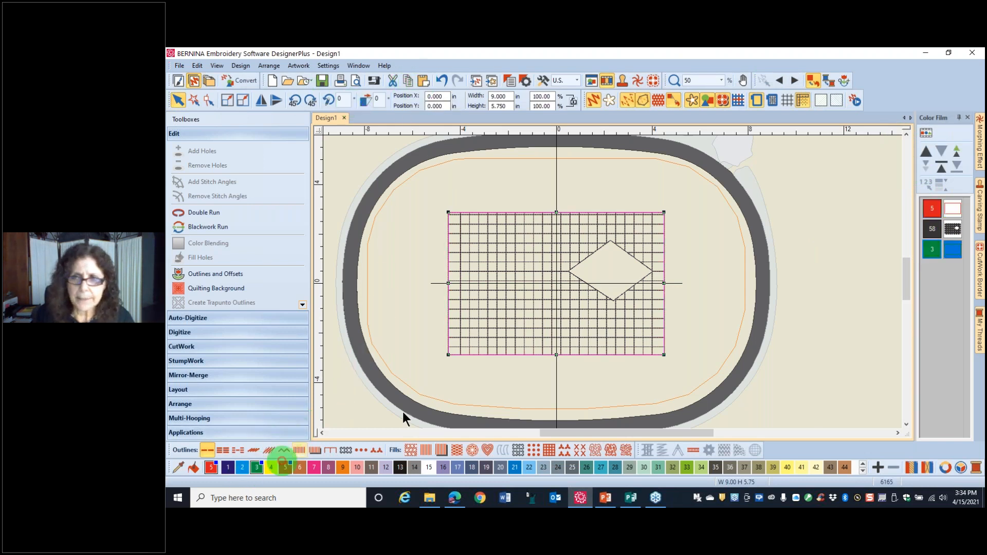
left_click(942, 166)
left_click(862, 218)
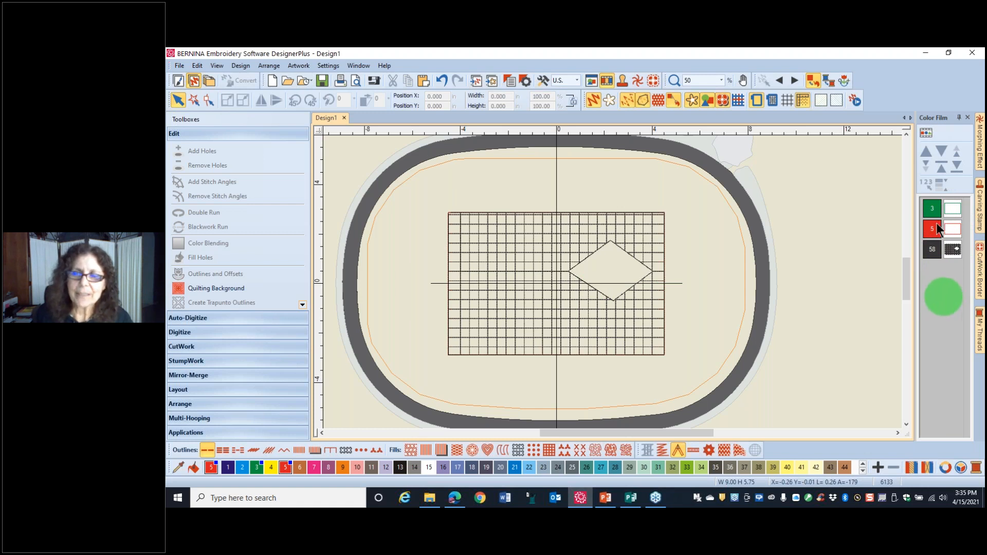
Compare the Color Film with and without its thread color blocks.
left_click(926, 134)
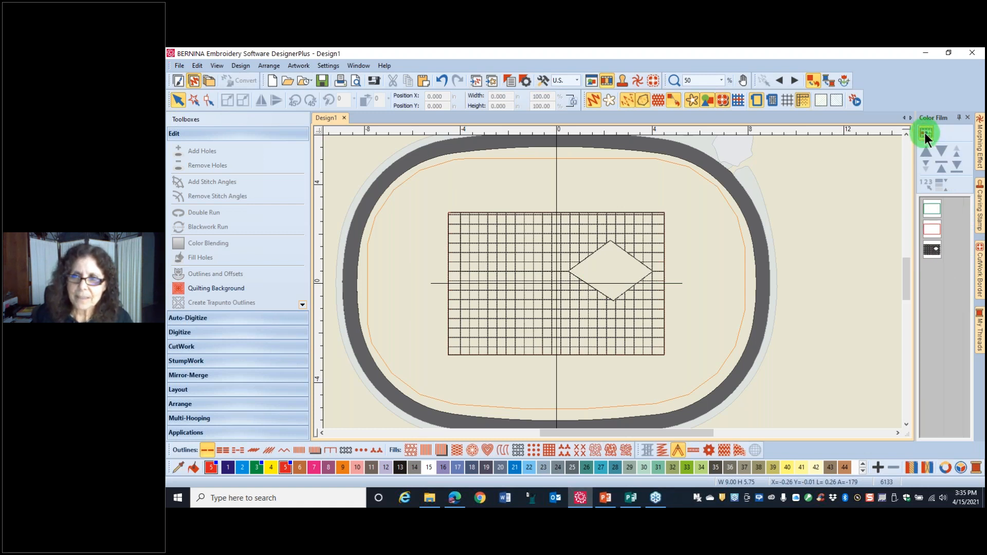
left_click(925, 132)
left_click(925, 133)
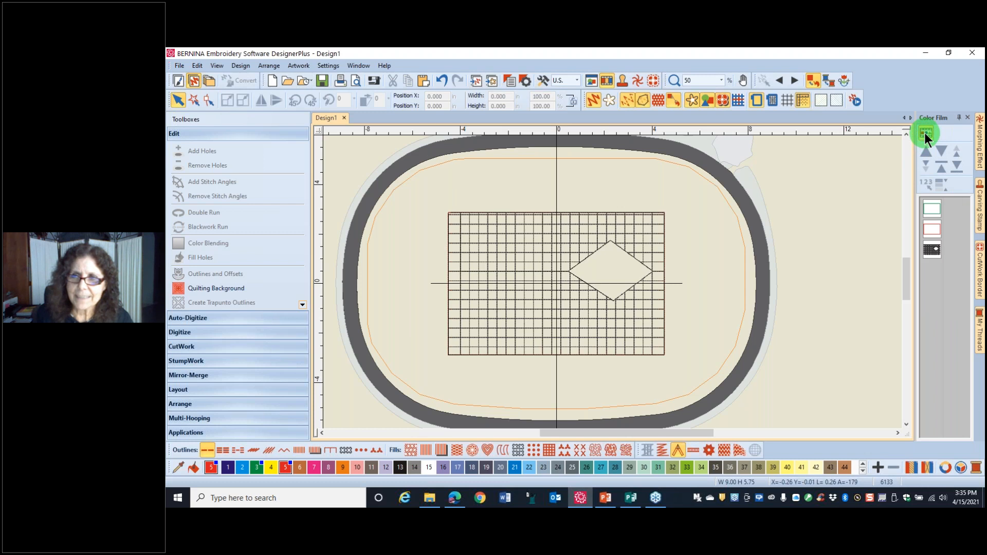
left_click(925, 133)
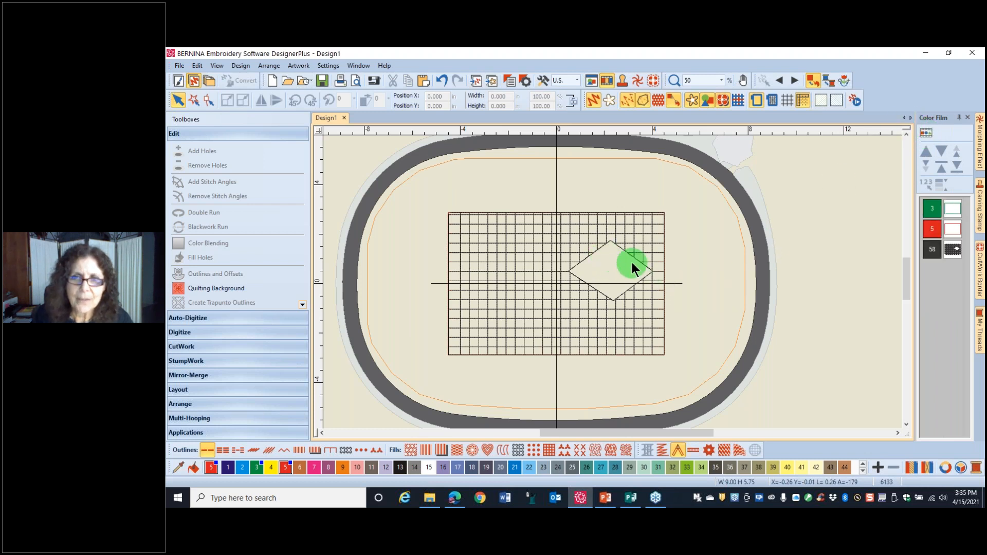
Break apart the black crosshatch grid so the diamond outline is a separate object.
scroll(631, 263, "up", 4)
left_click(597, 260)
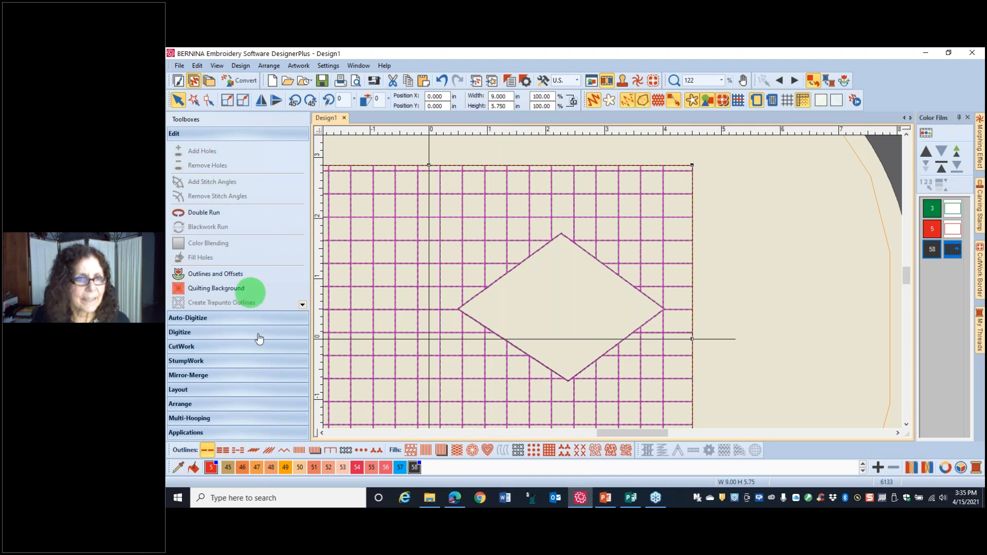
left_click(303, 304)
left_click(303, 304)
left_click(196, 293)
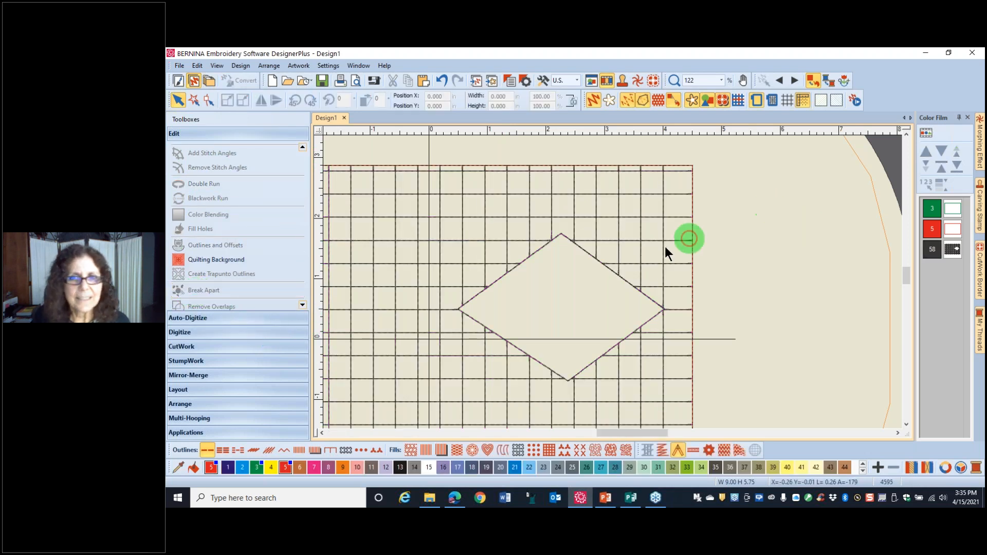
Select the diamond outline, copy it and paste a duplicate in place.
left_click(607, 267)
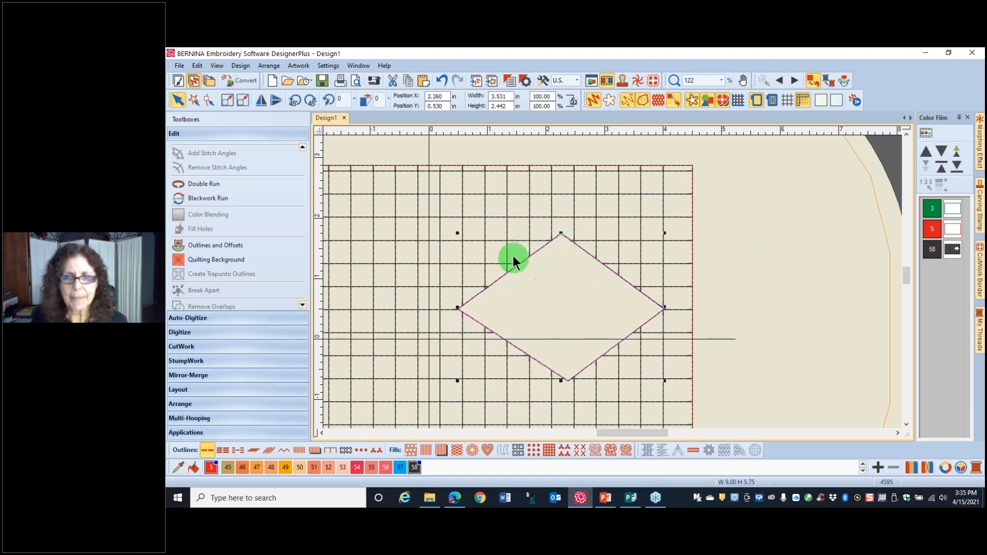
left_click(476, 82)
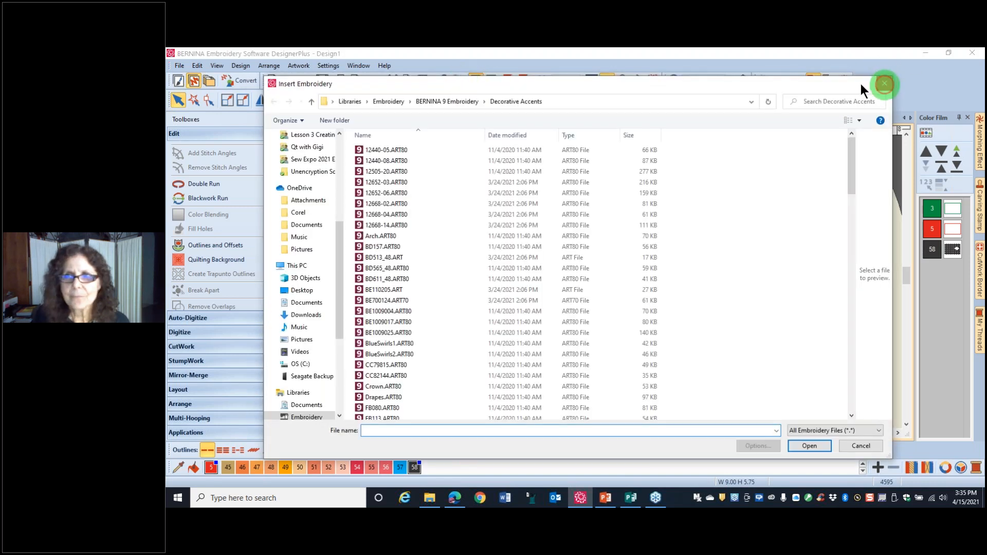
left_click(884, 84)
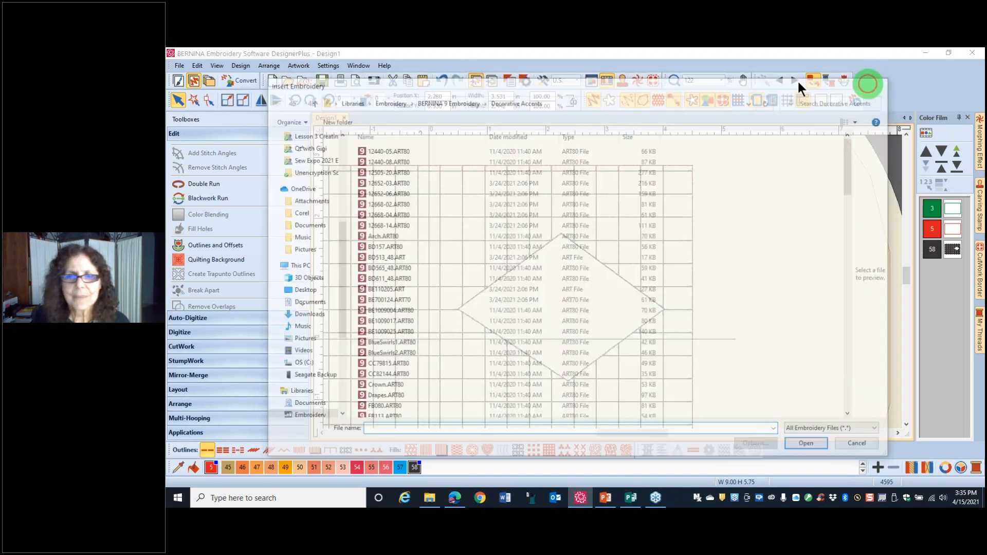
left_click(579, 248)
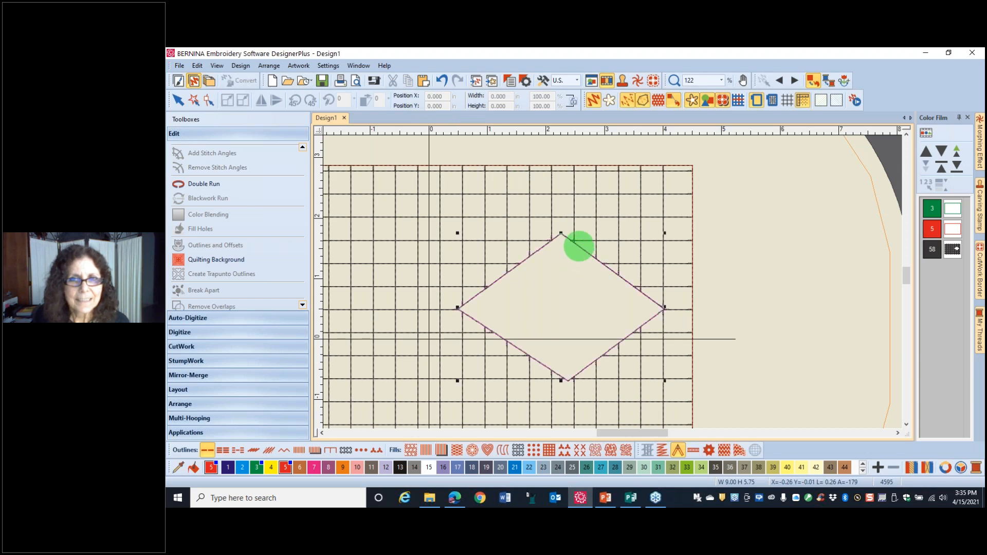
left_click(425, 81)
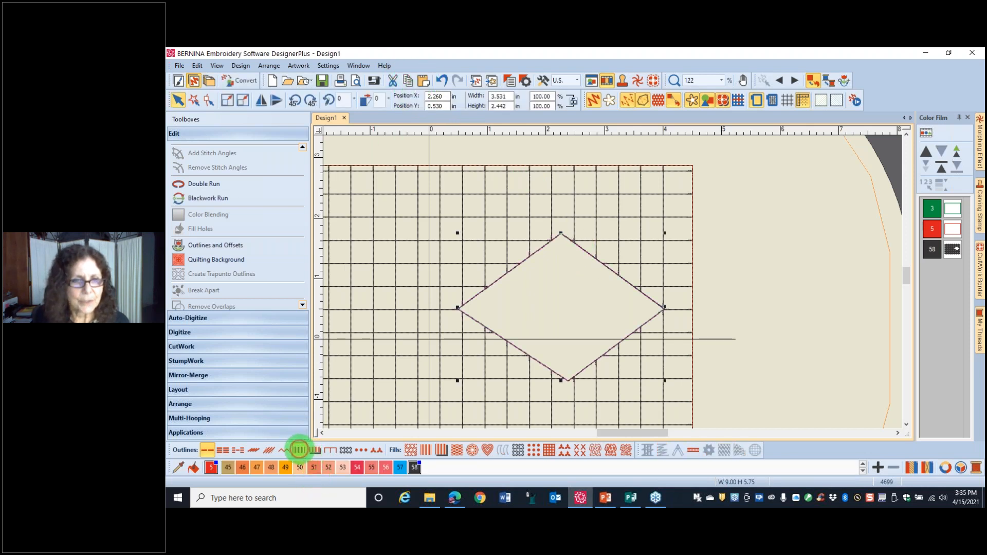
Give the duplicated diamond a satin outline and recolor it to red color 5.
left_click(303, 449)
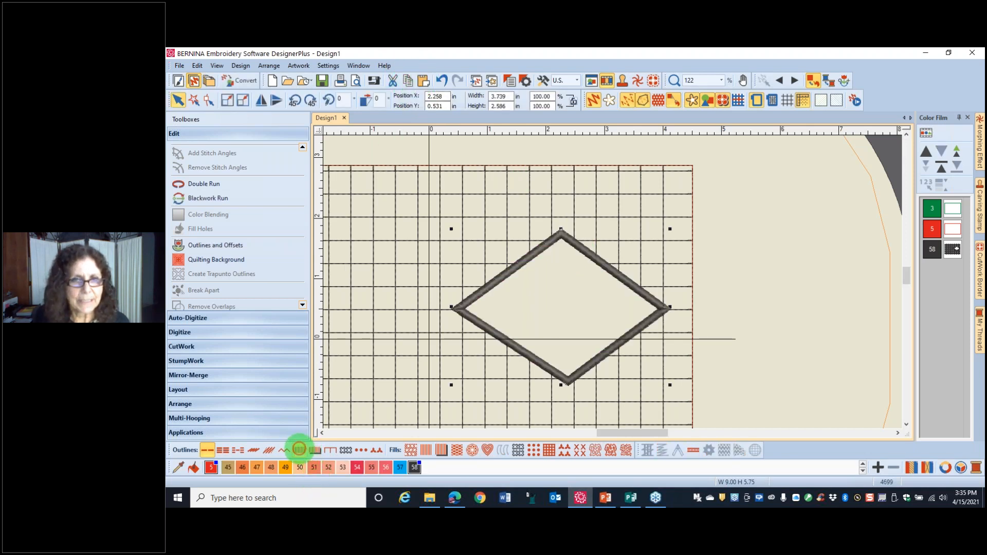
left_click(863, 464)
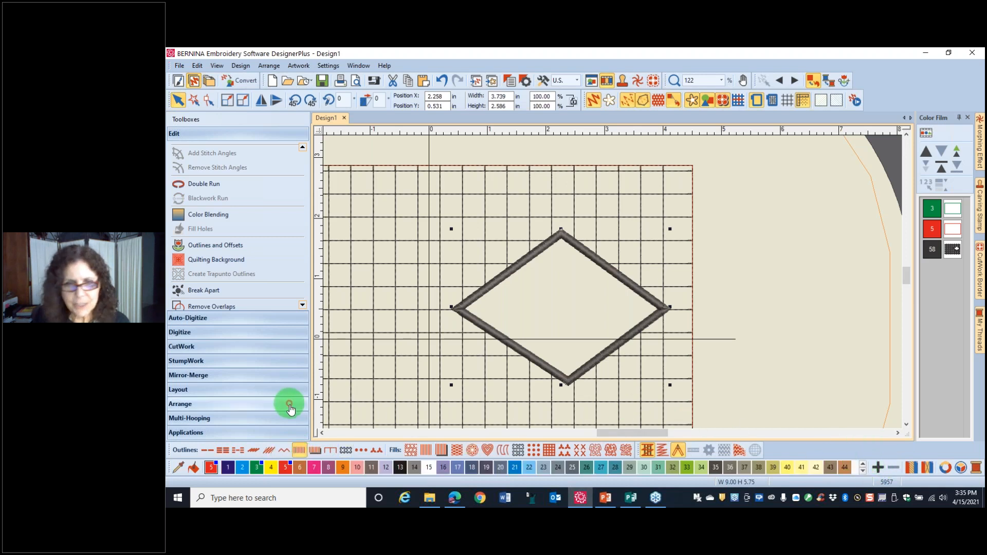
left_click(283, 467)
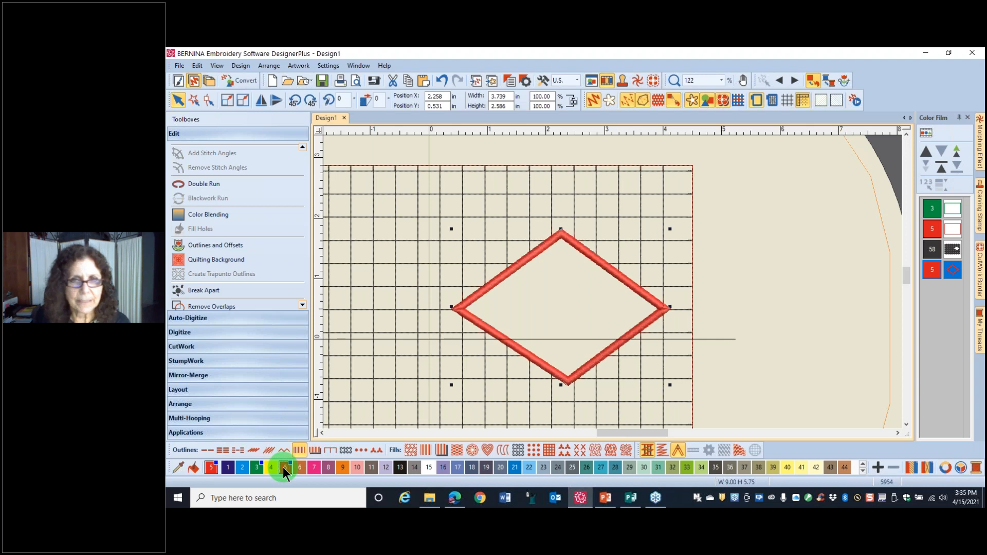
left_click(749, 203)
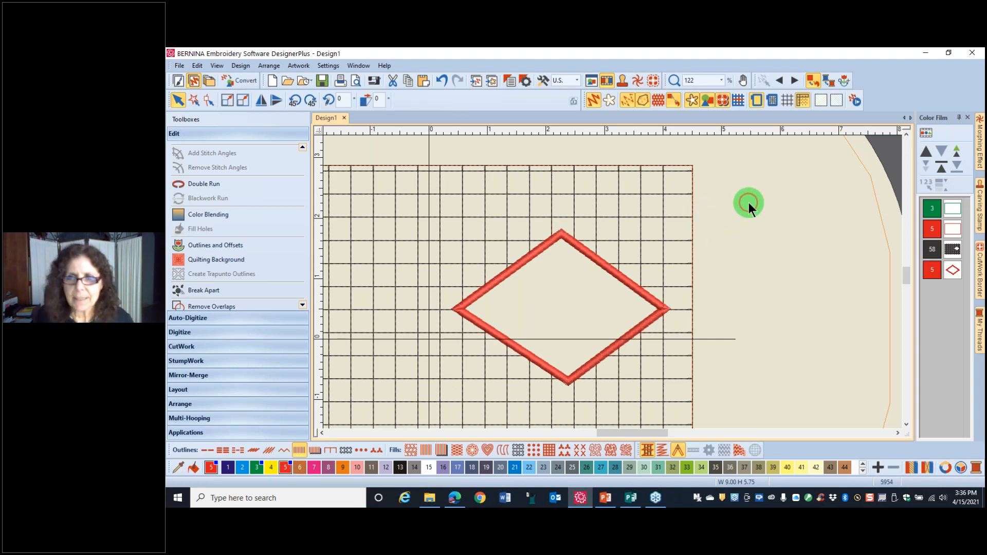
Reapply Blackwork Run to all black grid objects with the entry and exit at the grid's lower-left corner.
left_click(953, 251)
left_click_drag(641, 434, 613, 446)
left_click(220, 201)
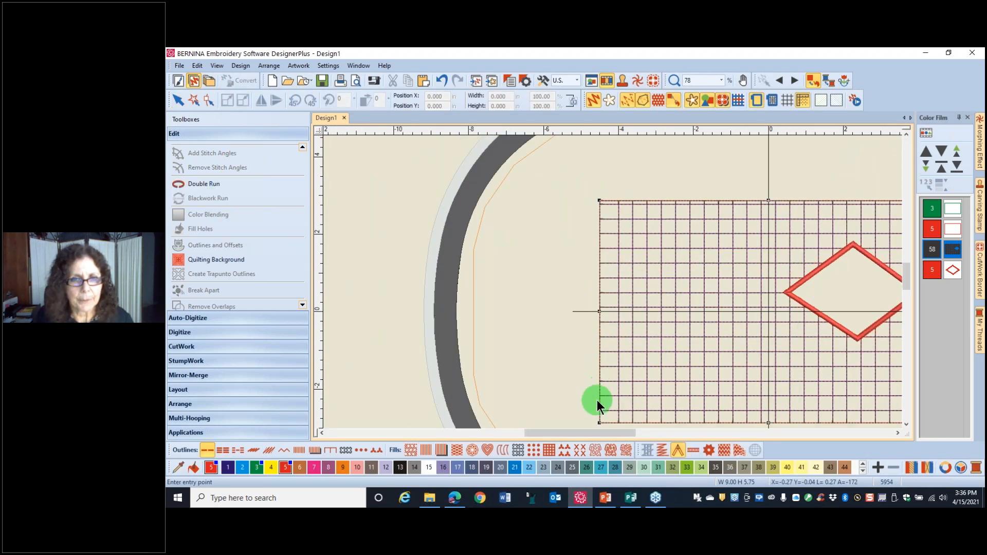
left_click(600, 422)
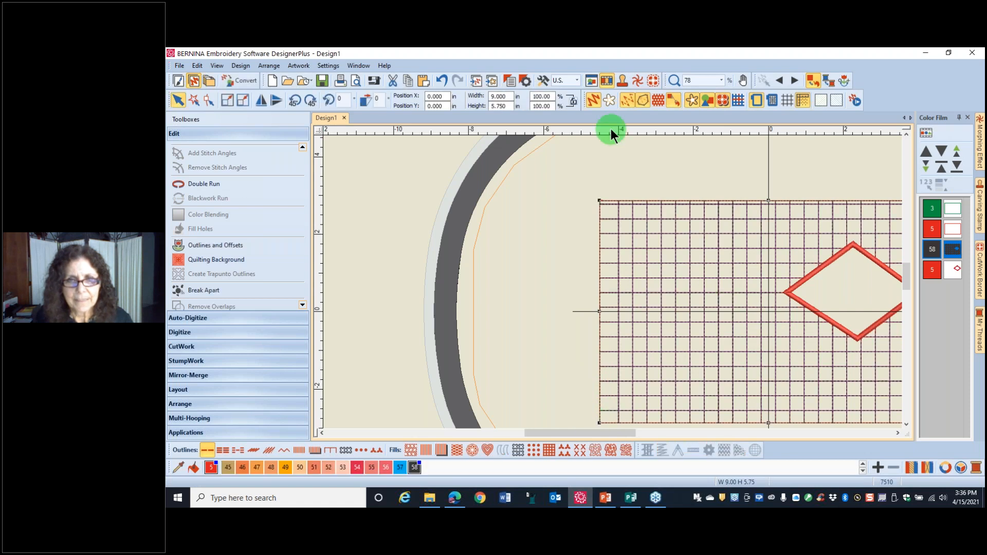
Hide the embroidery hoop around the design.
scroll(849, 228, "down", 1)
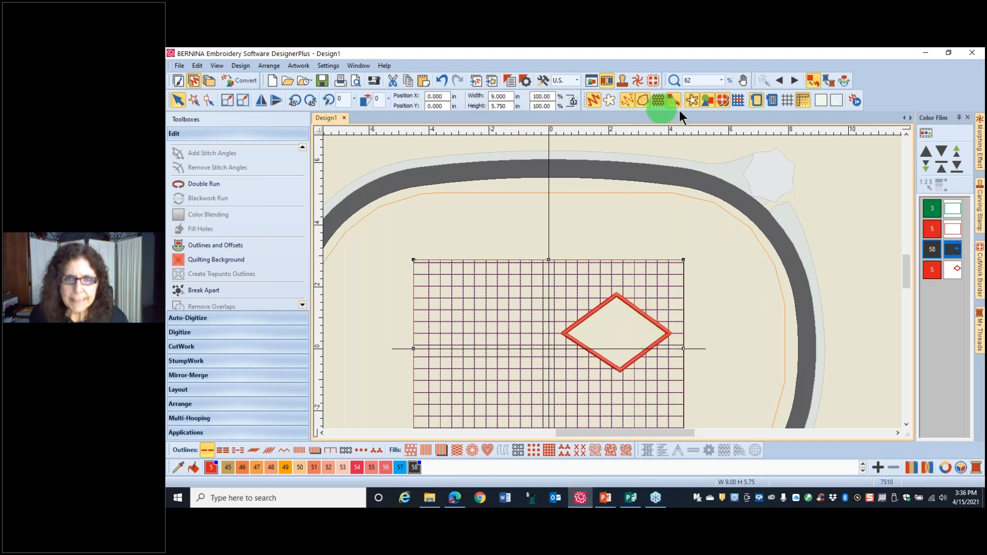
left_click(755, 101)
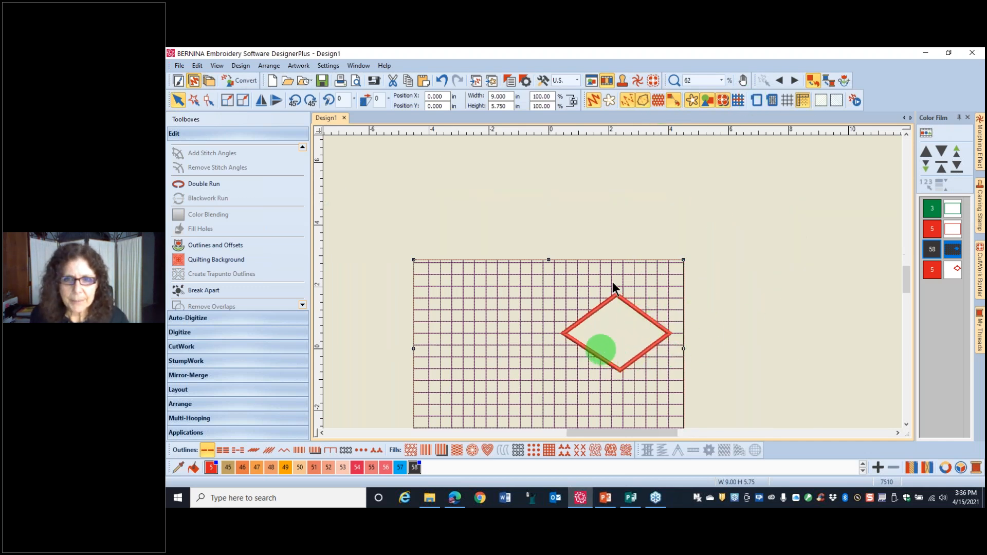
scroll(600, 350, "up", 3)
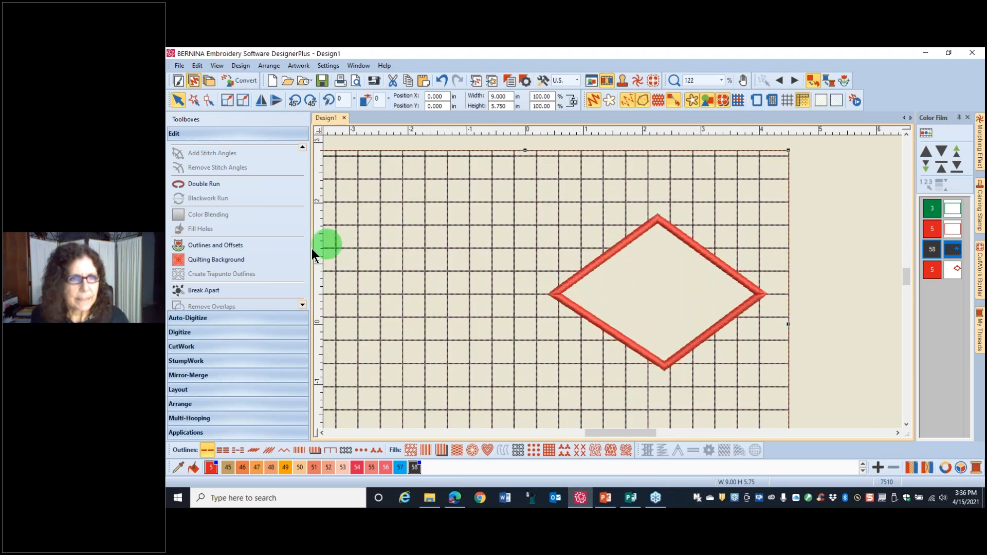
Start a new lettering object with the text "SEW" and "SOMETHING" on two lines, using centered justification.
left_click(211, 332)
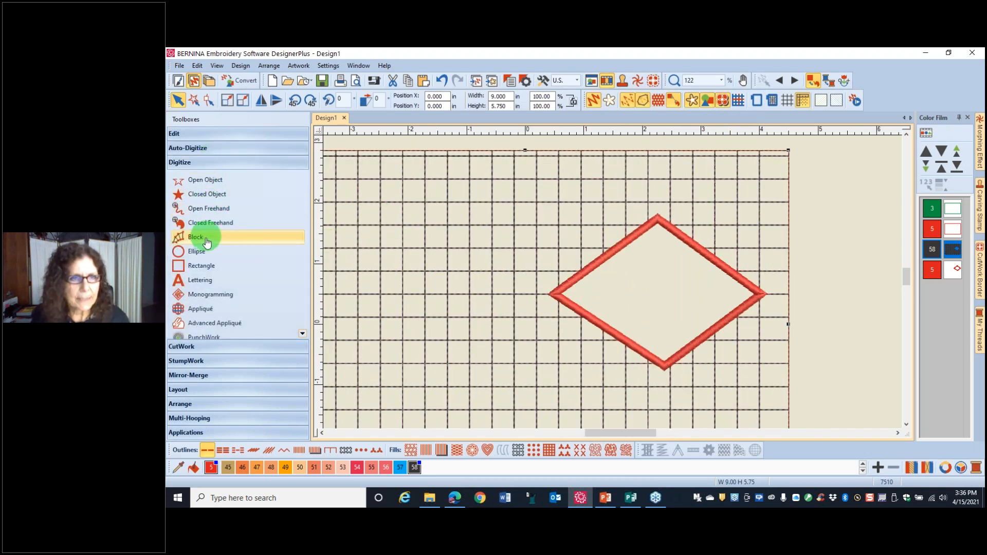
left_click(202, 282)
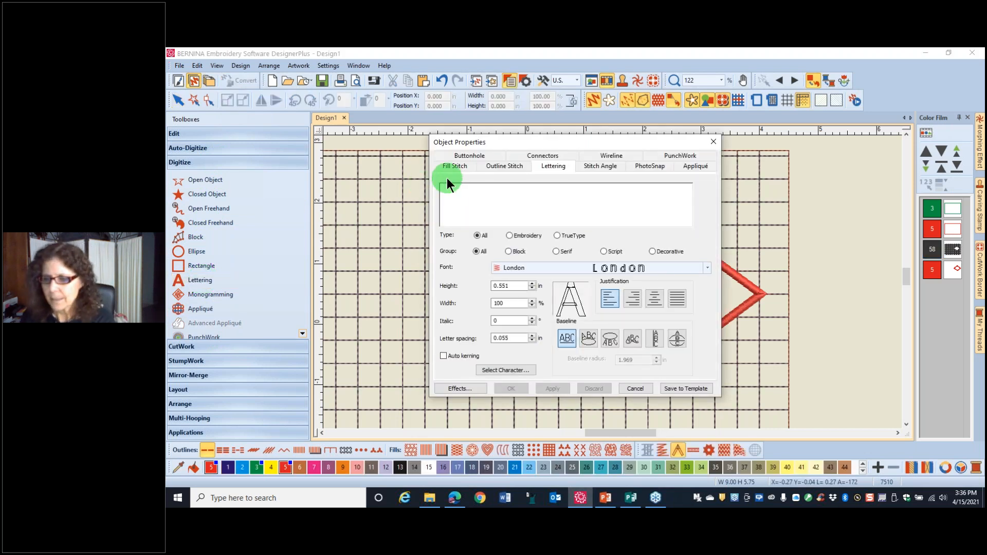
type("SEW")
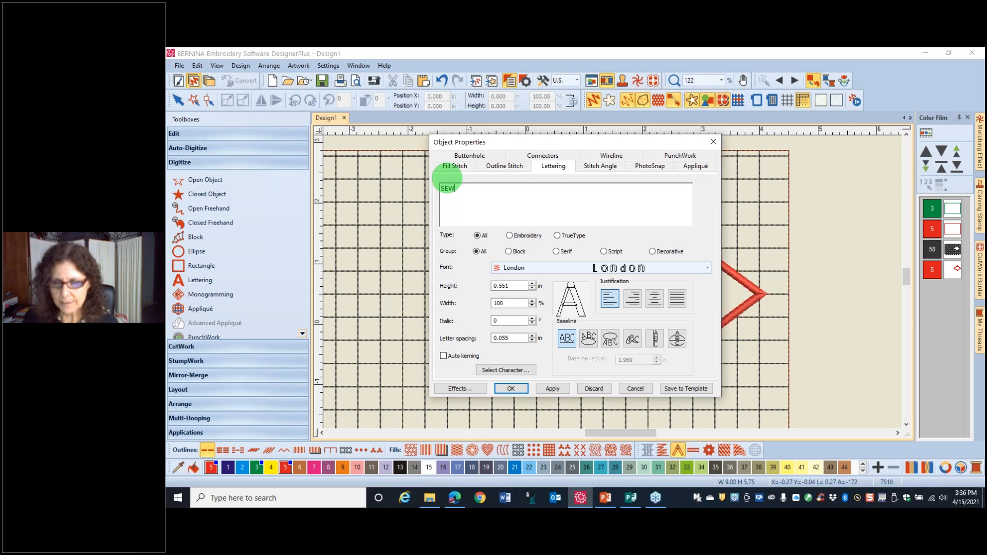
key("Return")
type("S")
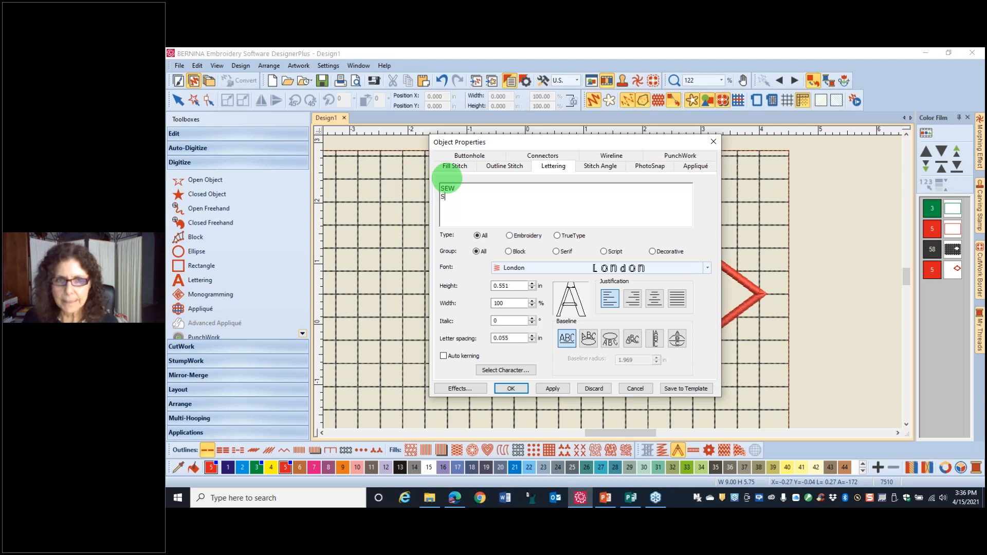
type("OMETHING")
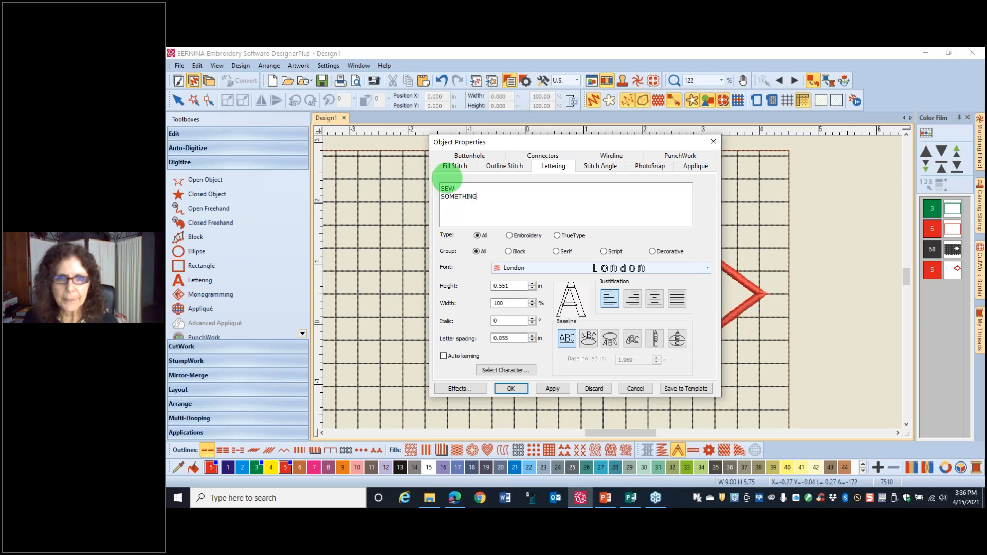
left_click(652, 303)
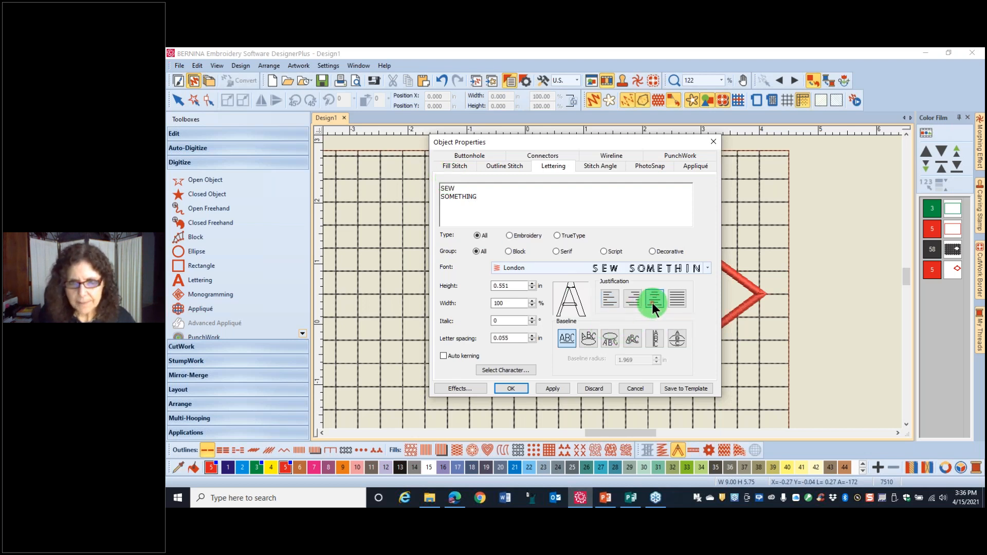
Set the lettering font to Micro Block.
left_click(709, 267)
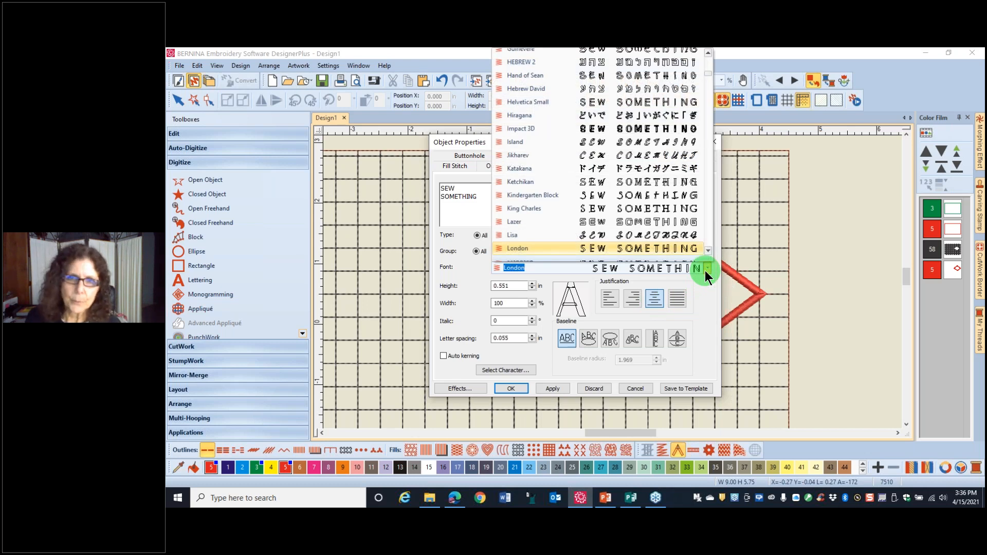
type("M")
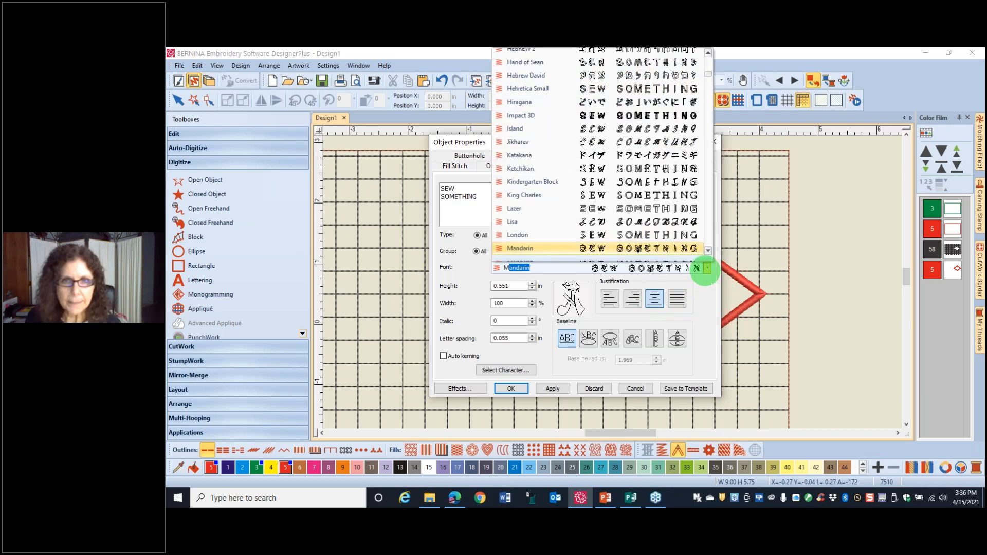
type("icro Block")
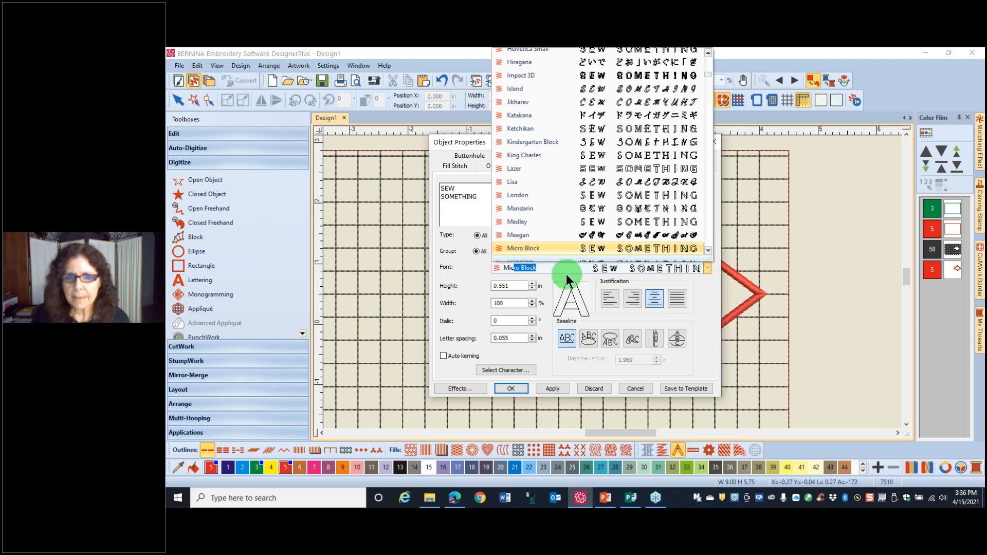
left_click(552, 270)
key("Return")
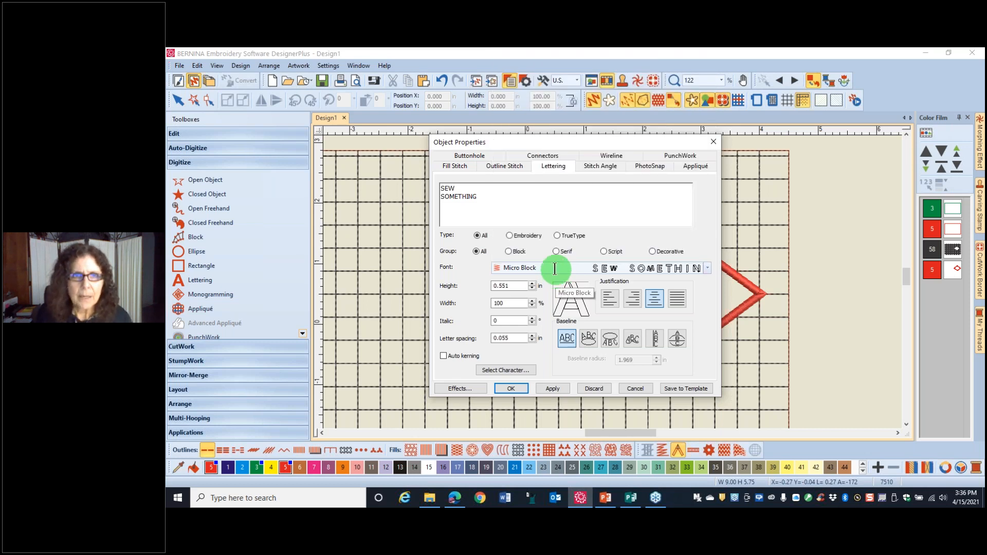
Open the Reference Manual in Acrobat Reader at Appendices, Glossary & Index and maximize its window.
left_click(384, 65)
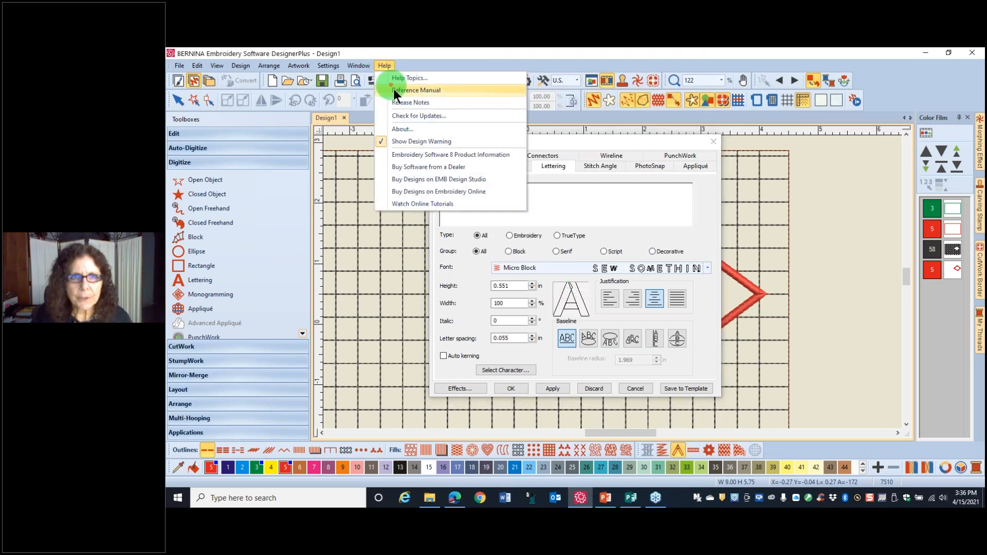
left_click(400, 89)
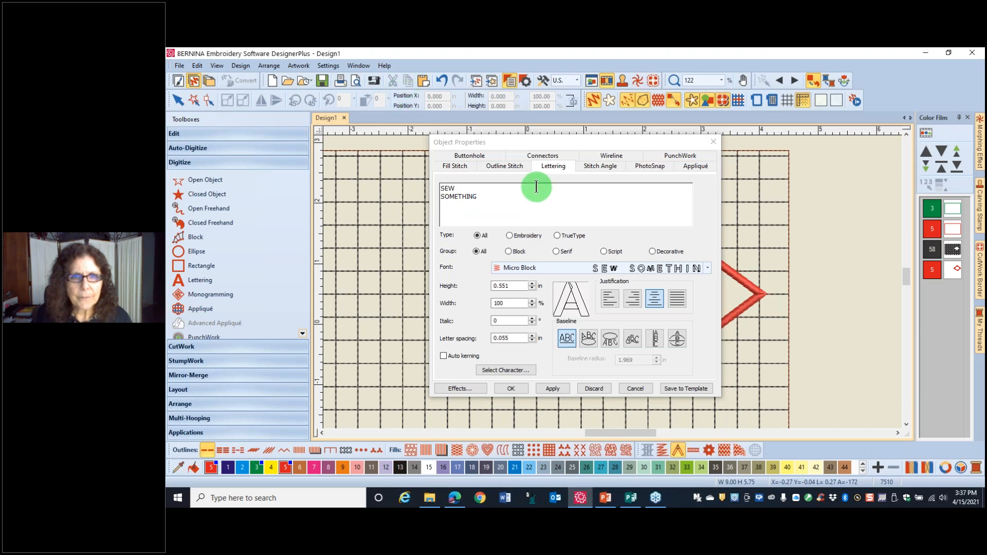
left_click_drag(975, 327, 446, 69)
left_click(272, 334)
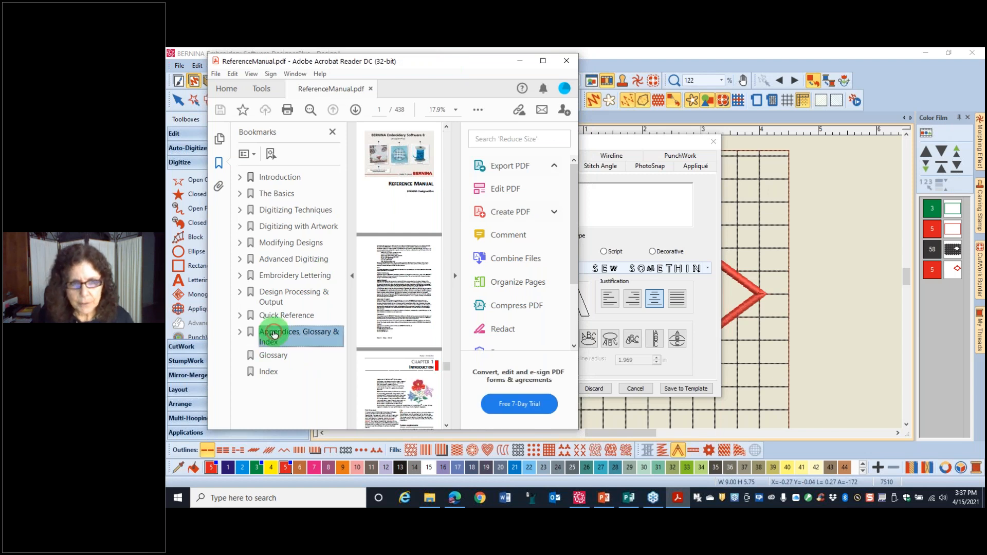
left_click(543, 61)
Look up Micro Block's recommended sizes in the manual's Embroidery Fonts appendix and close the manual.
left_click(198, 323)
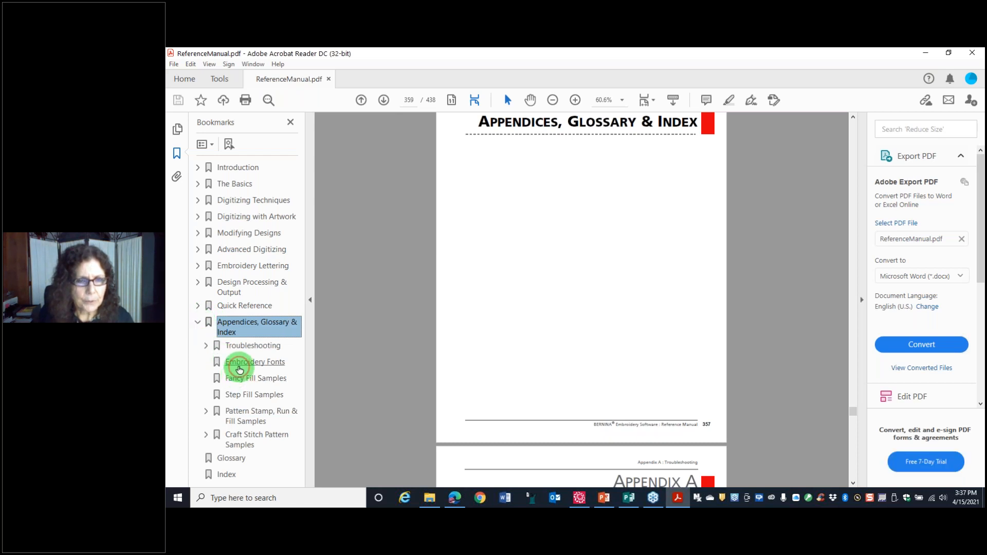
left_click(239, 370)
left_click(536, 265)
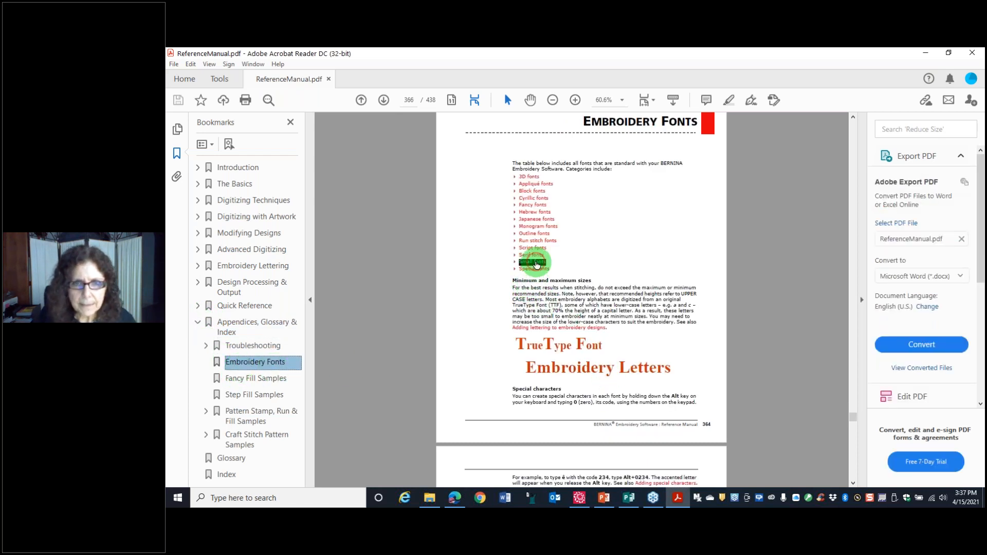
scroll(653, 271, "down", 3)
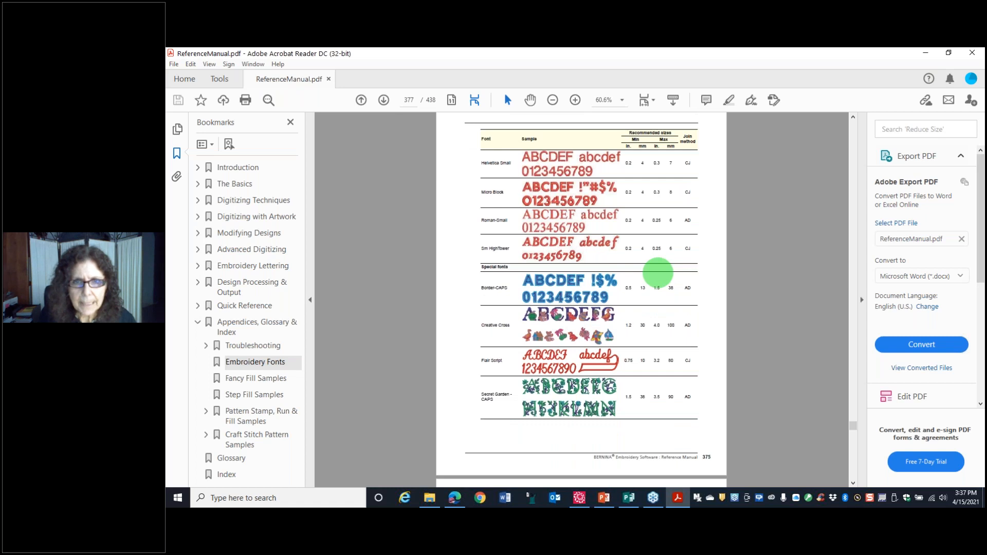
scroll(658, 273, "up", 3)
scroll(658, 272, "down", 2)
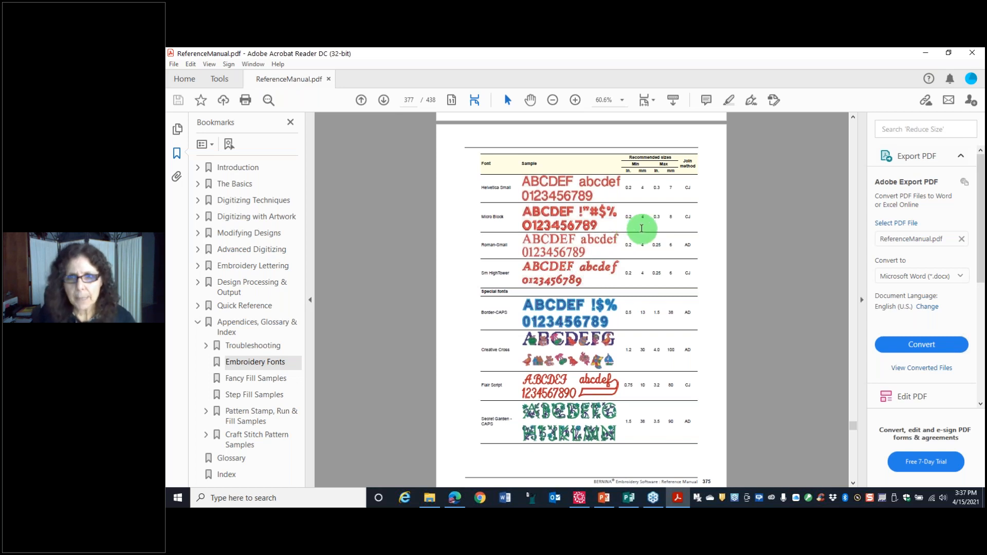
left_click(972, 55)
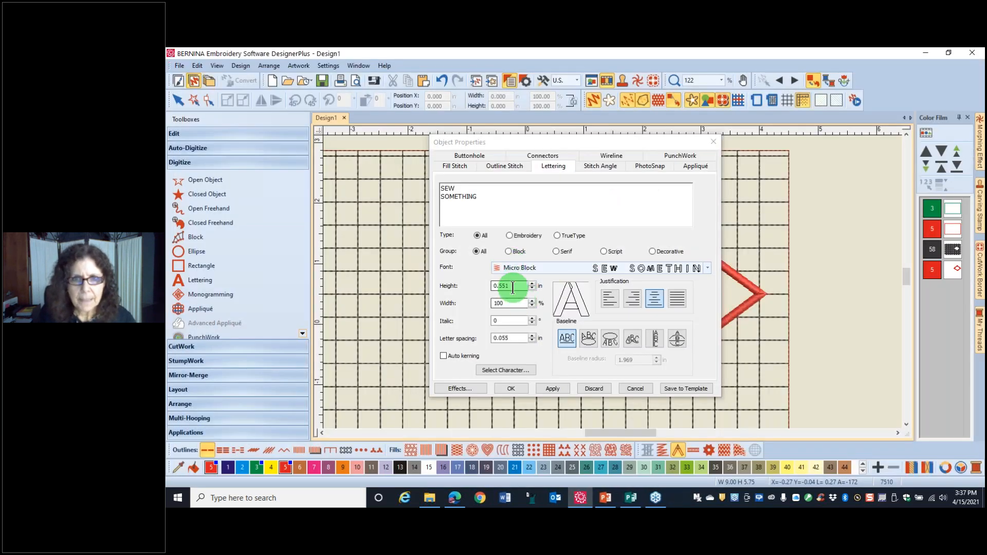
Set the lettering height to 0.25 in and place the two-line text inside the diamond opening.
left_click(513, 287)
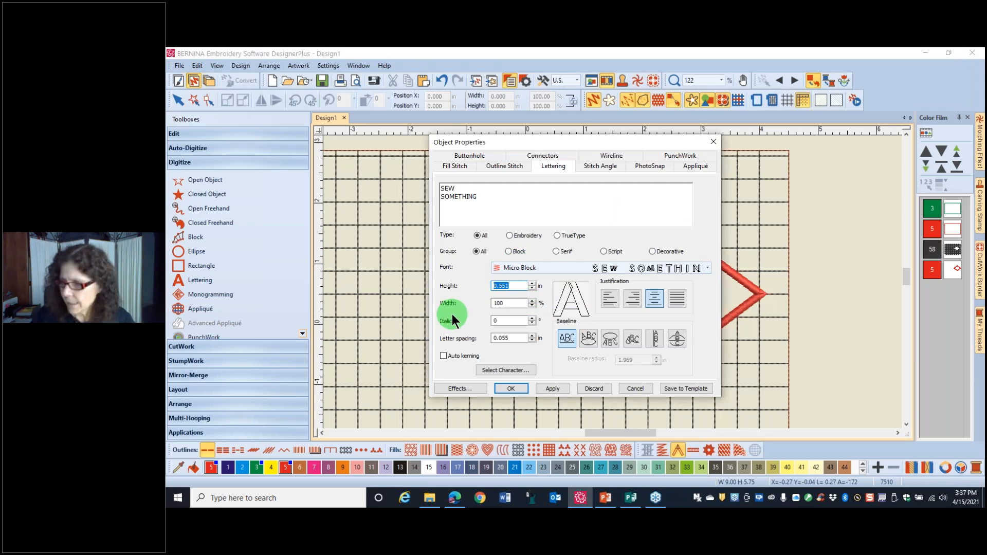
type(".25")
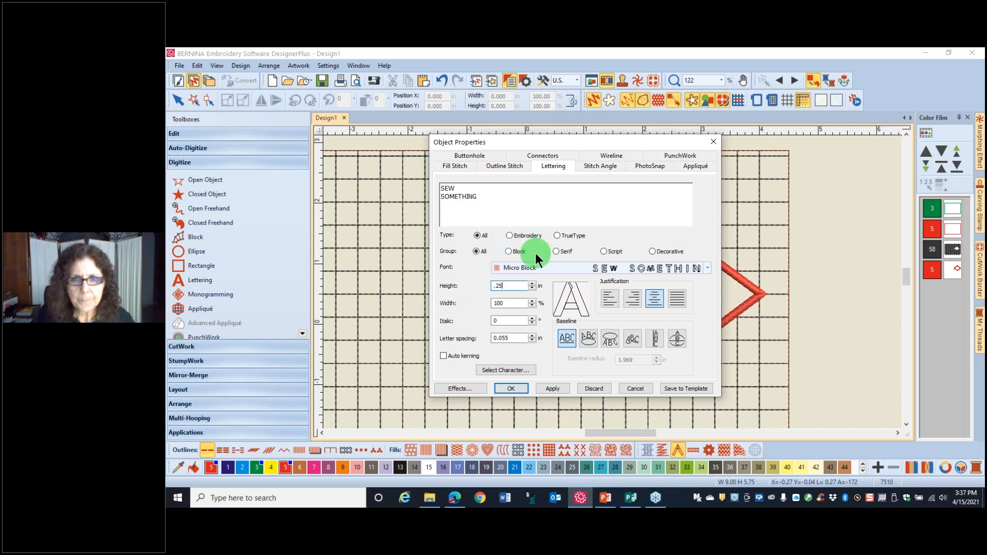
left_click(515, 388)
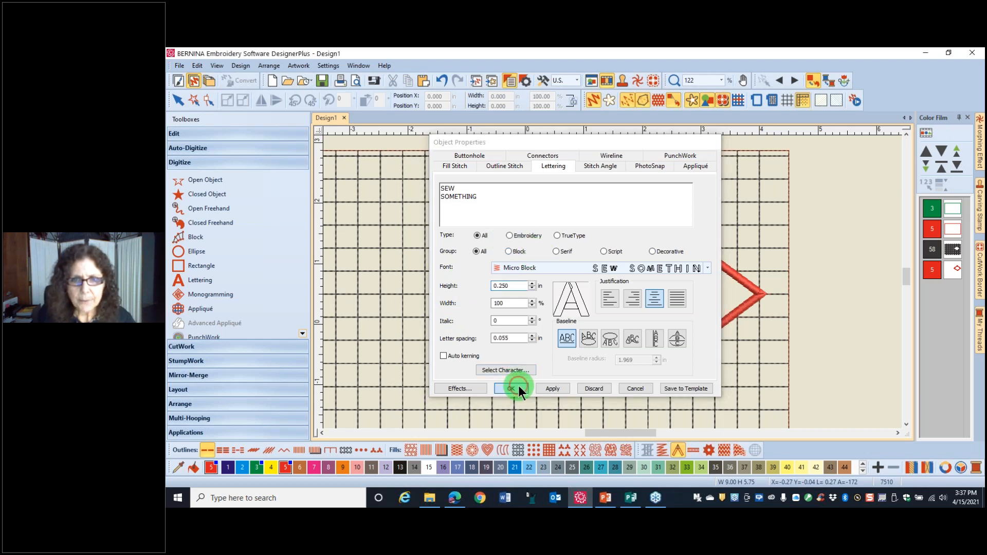
left_click(613, 323)
left_click_drag(622, 316, 668, 294)
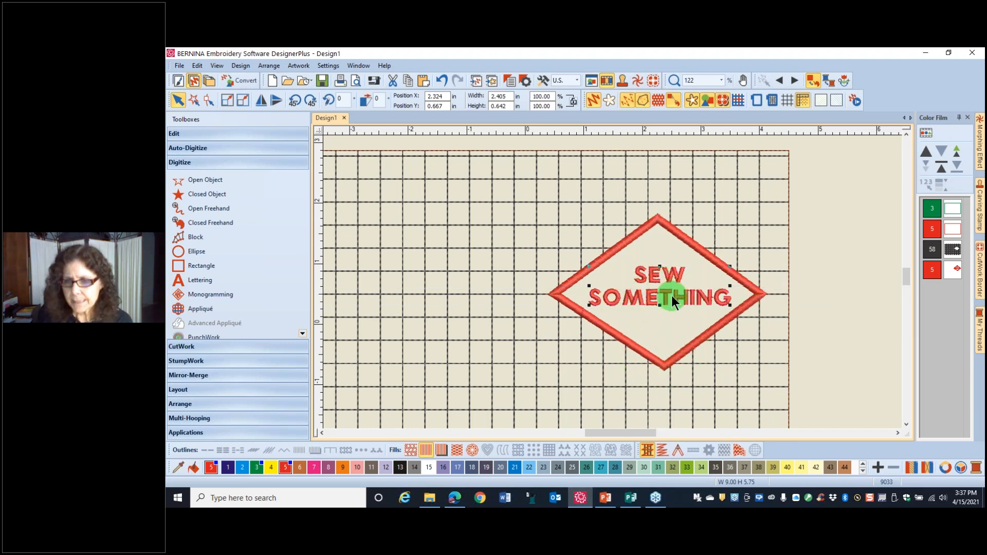
Align the centers of the lettering and the diamond border.
left_click(619, 245)
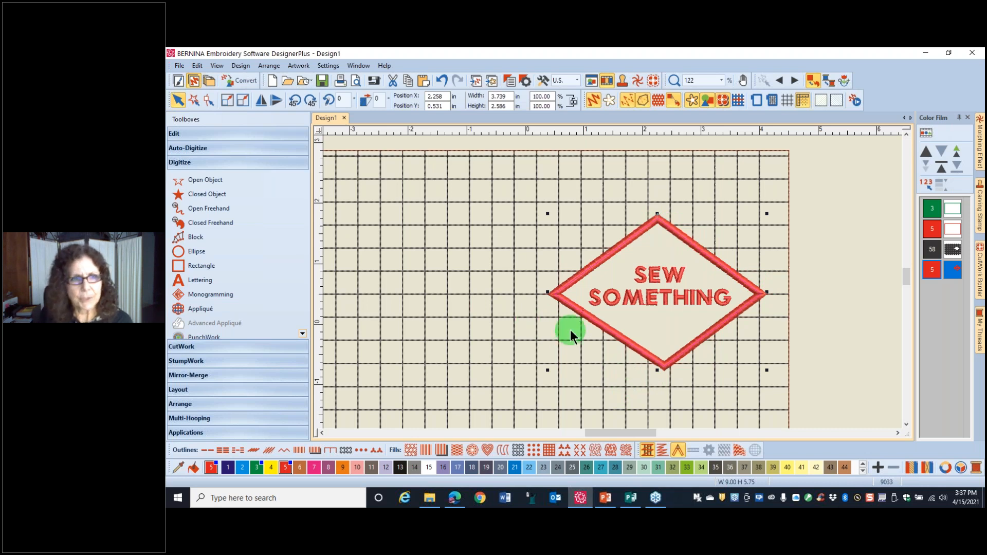
left_click(189, 404)
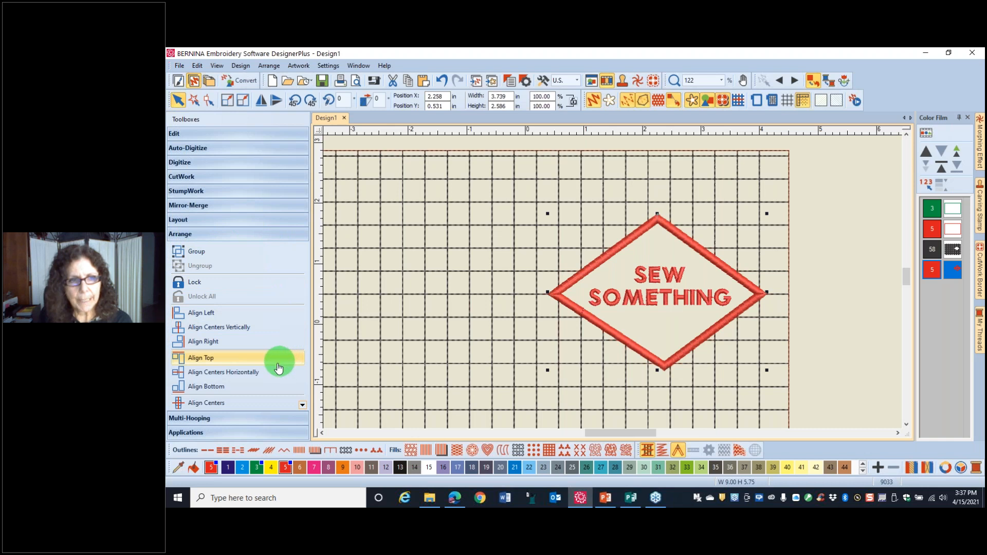
left_click(221, 406)
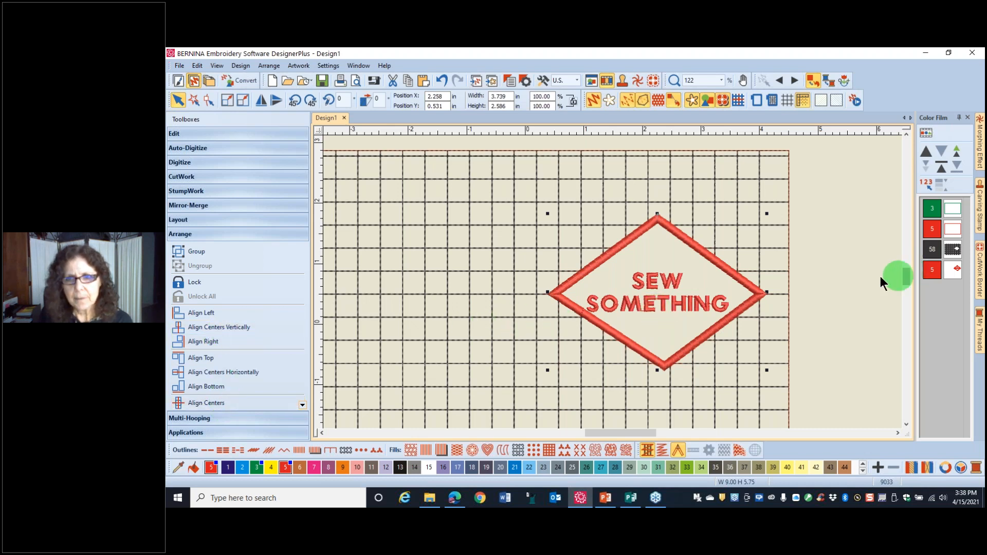
left_click(849, 267)
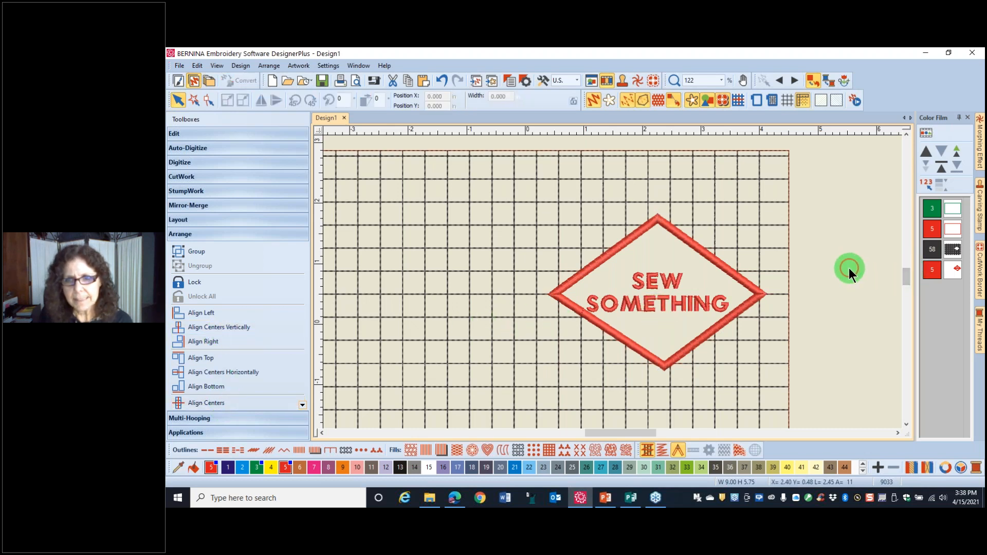
Nudge only the lettering upward within the diamond to a Y position of 0.655 in.
left_click(675, 307)
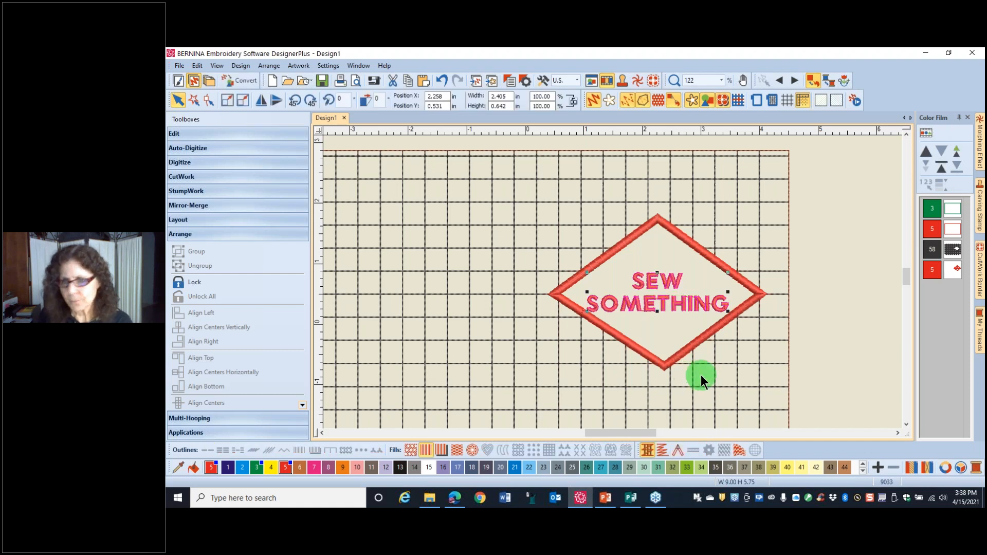
key("Up")
key("Up")
key("Up")
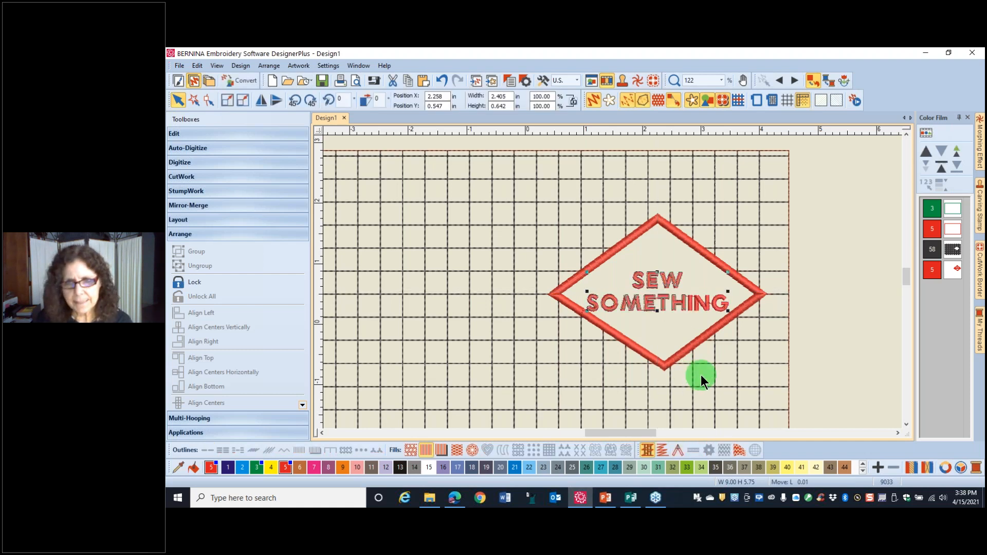
key("Up")
key("Up")
key("Up")
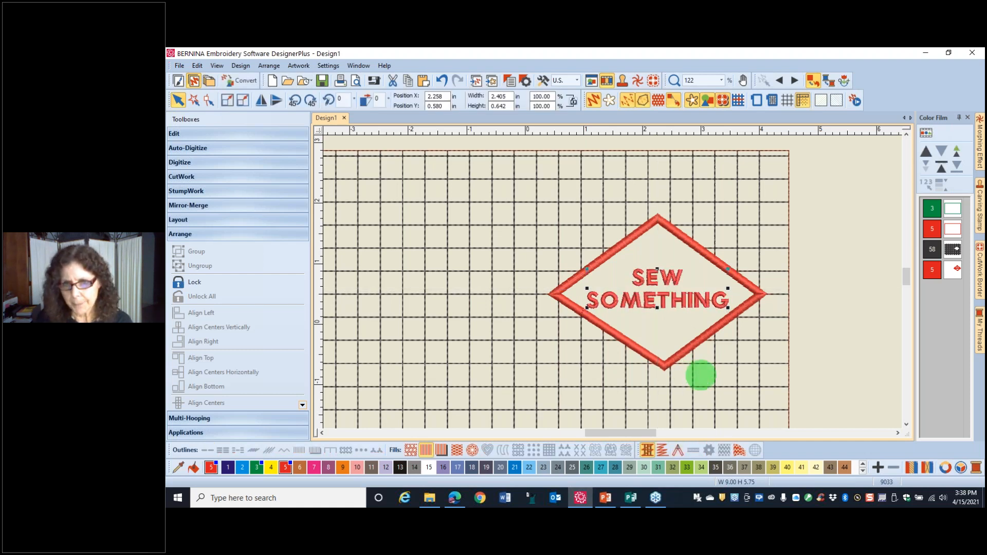
key("Up")
key("Up")
key("Up")
key("Up")
key("Up")
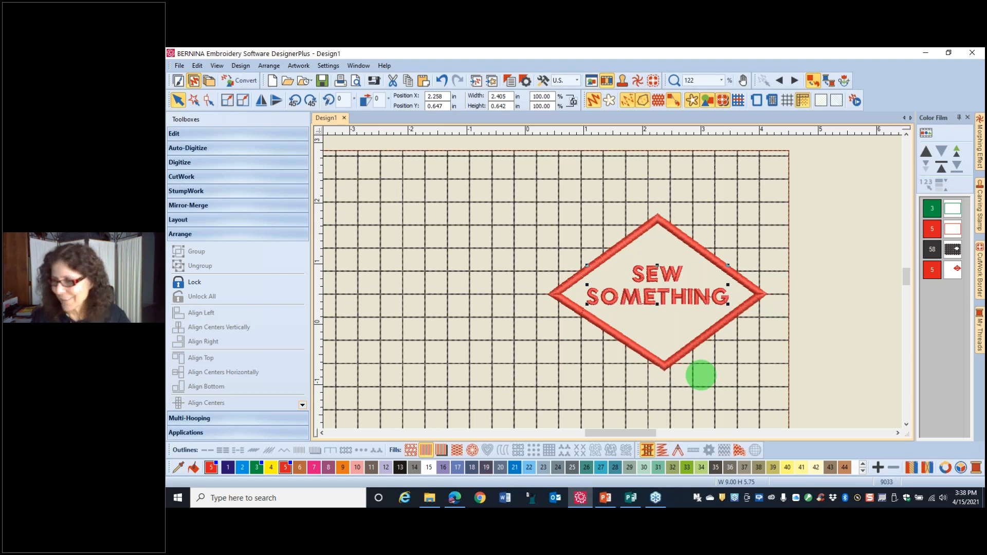
key("Up")
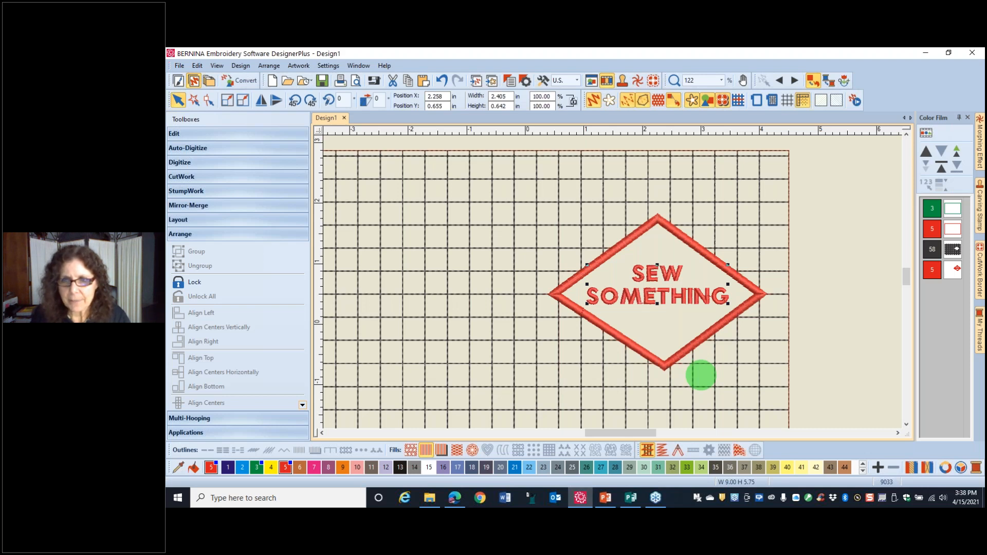
left_click(838, 210)
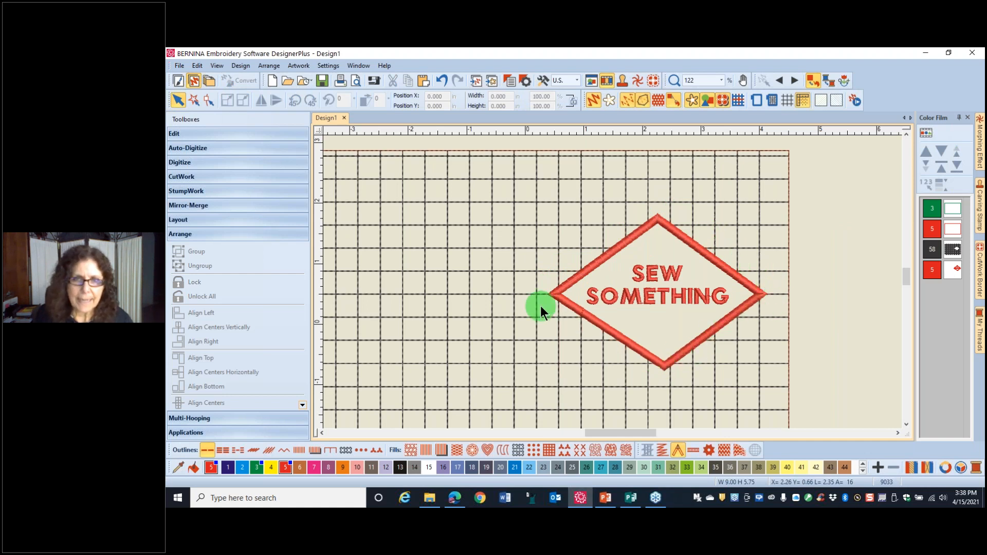
Add Triple-stitch object outlines in color 13 BERNINA around the diamond's satin border.
left_click(711, 255)
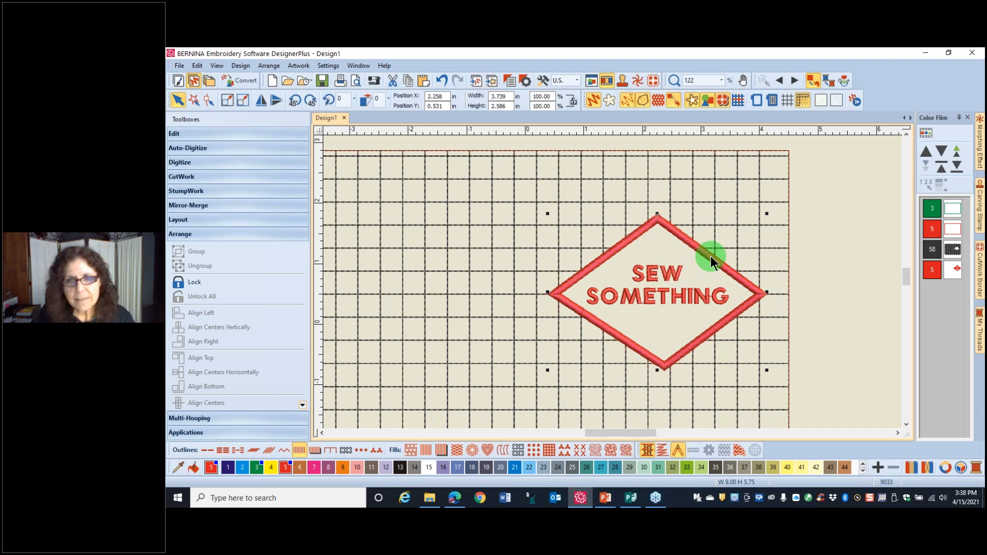
left_click(192, 138)
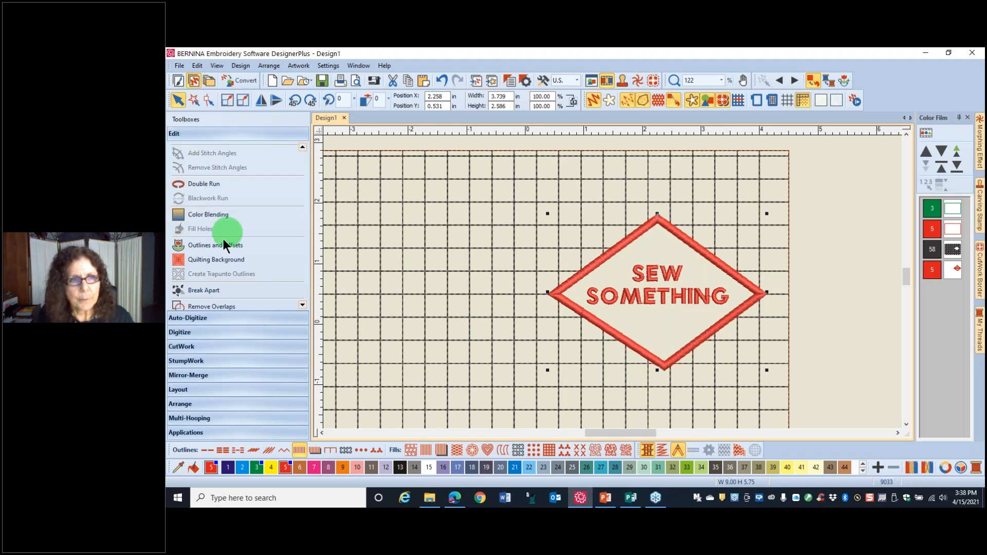
left_click(218, 247)
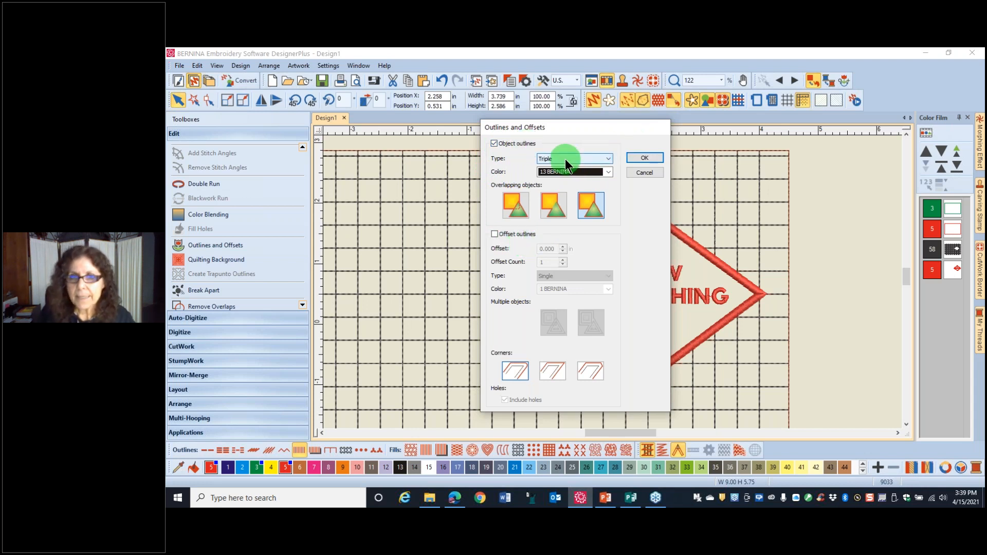
left_click(607, 158)
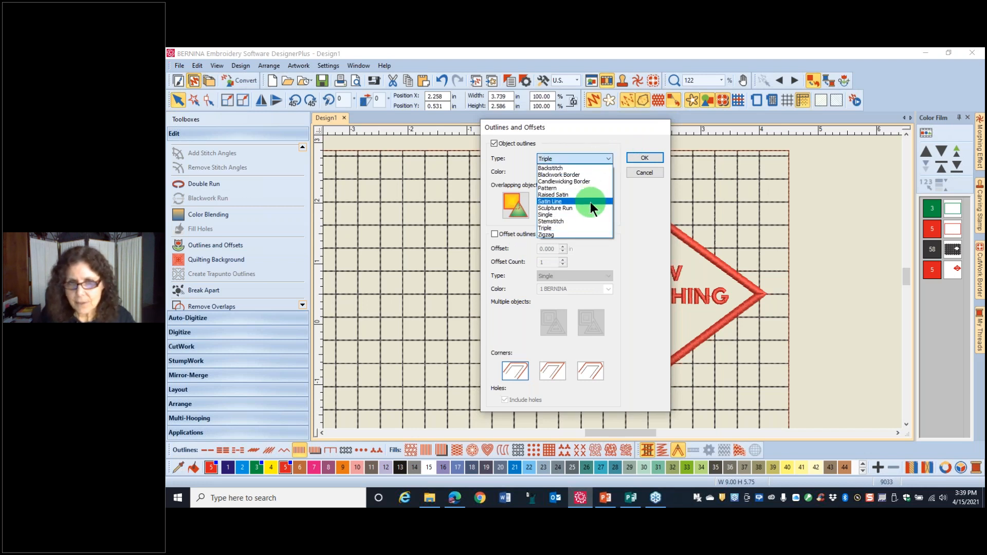
left_click(587, 228)
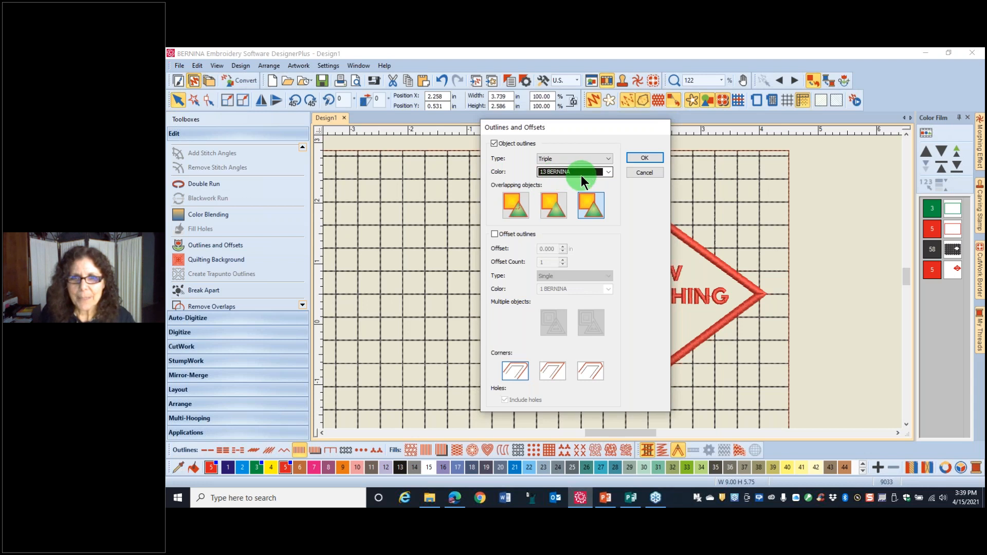
left_click(635, 158)
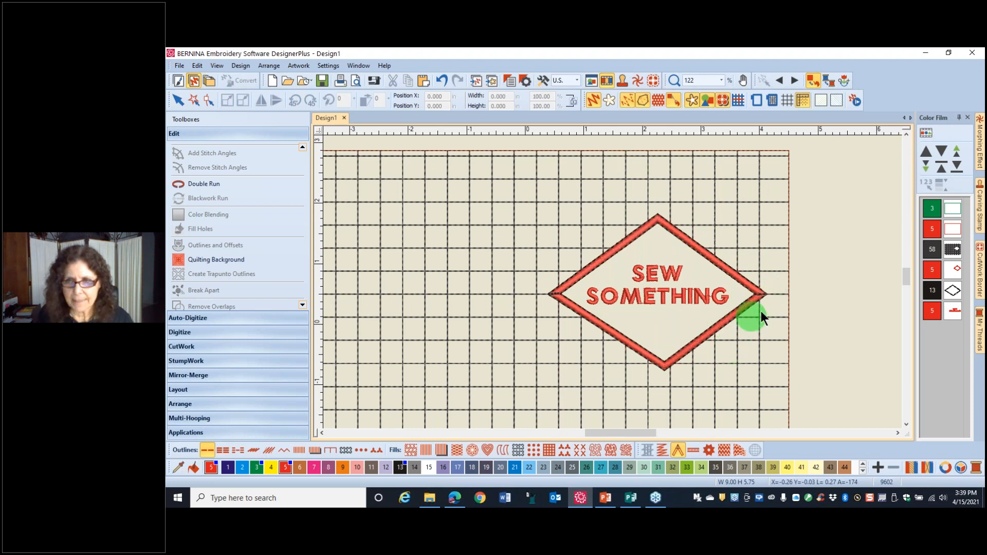
Play the whole design's stitch-out simulation with object outlines hidden, at a speed of 25920 s/m.
scroll(772, 206, "down", 2)
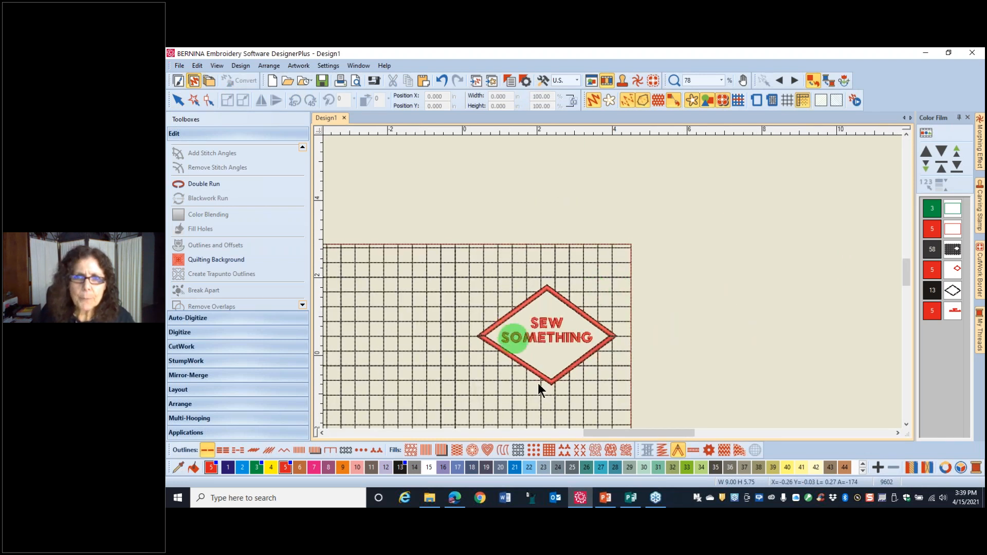
left_click_drag(909, 279, 908, 282)
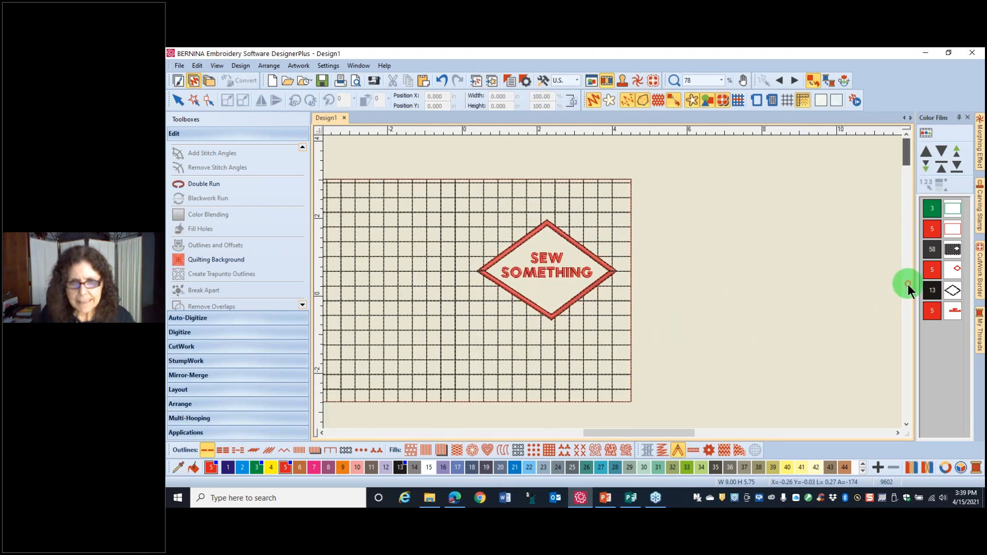
left_click(853, 101)
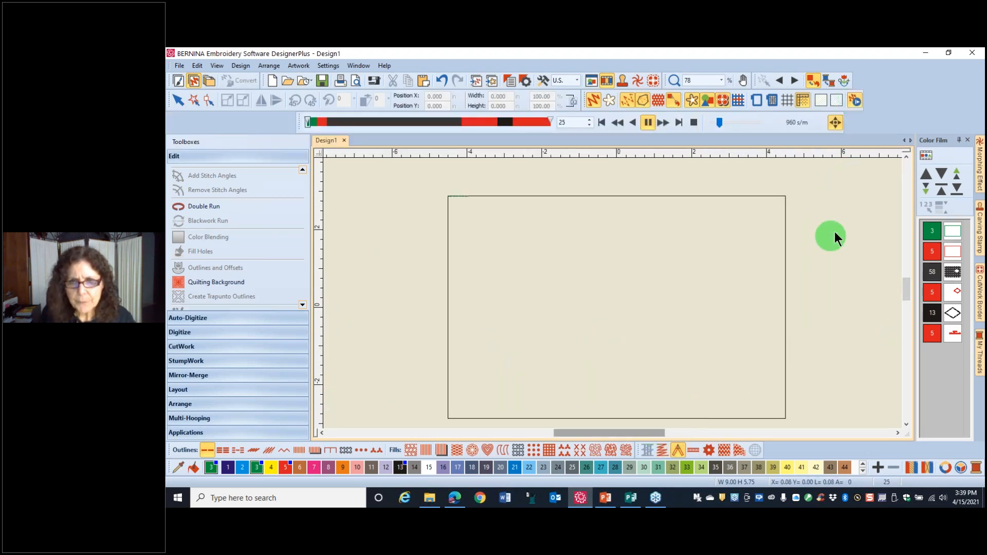
left_click(644, 101)
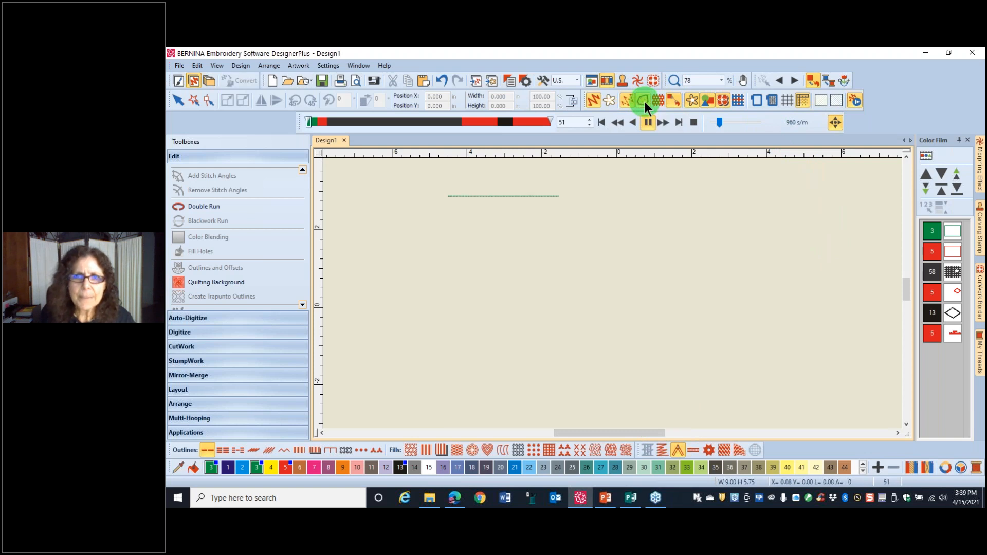
left_click(853, 101)
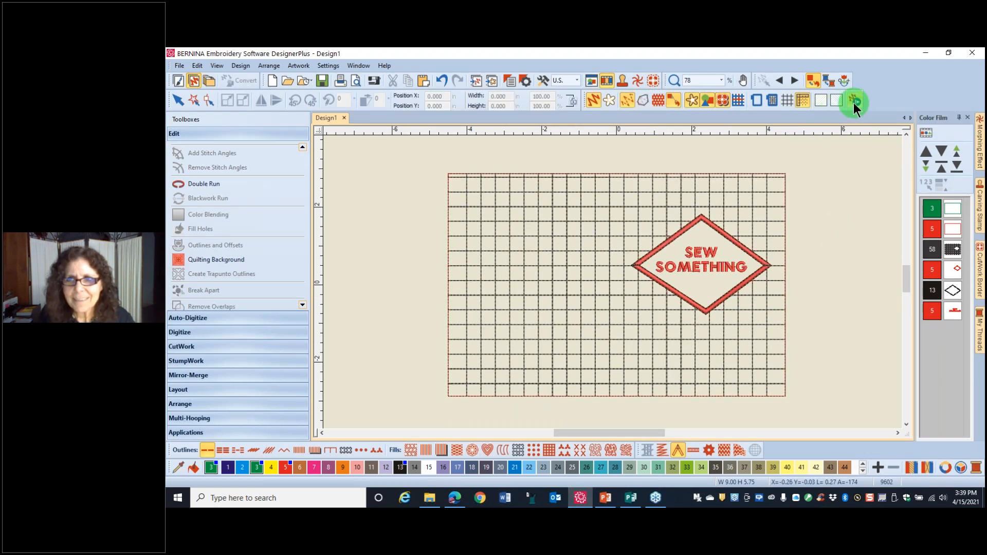
left_click(854, 103)
left_click_drag(712, 129, 746, 125)
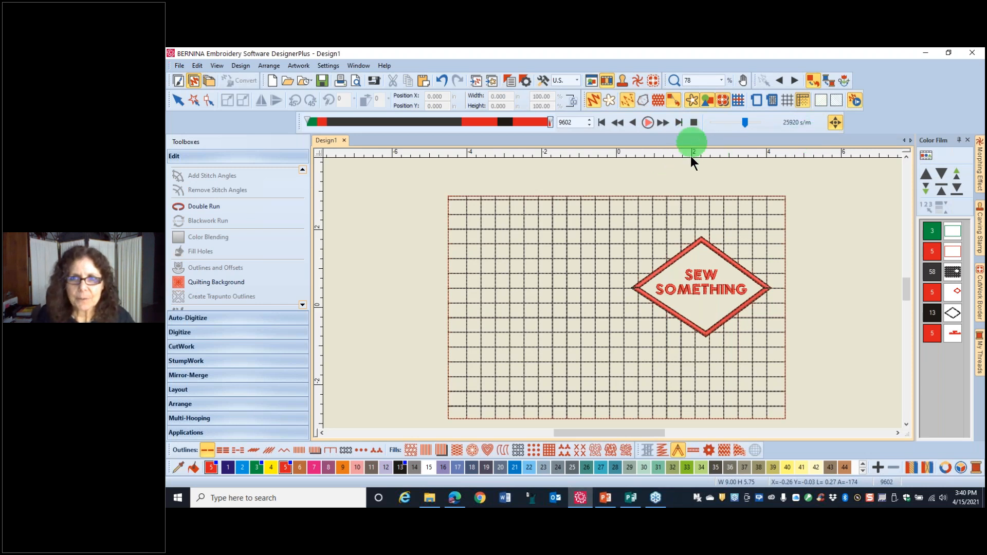
left_click(693, 122)
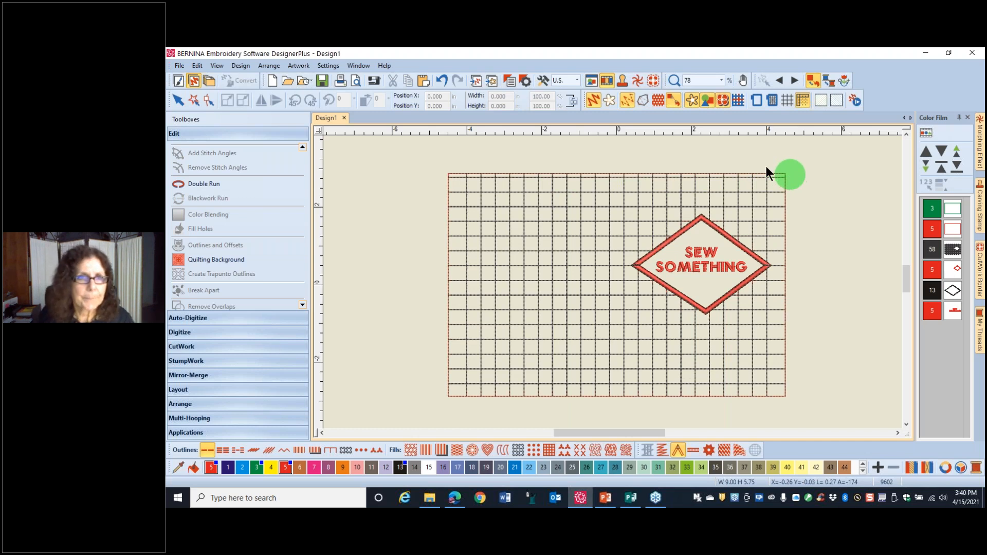
Digitize a straight open line about 9 in long in green color 3 along the crosshatch rectangle's top edge, corner to corner.
left_click(211, 339)
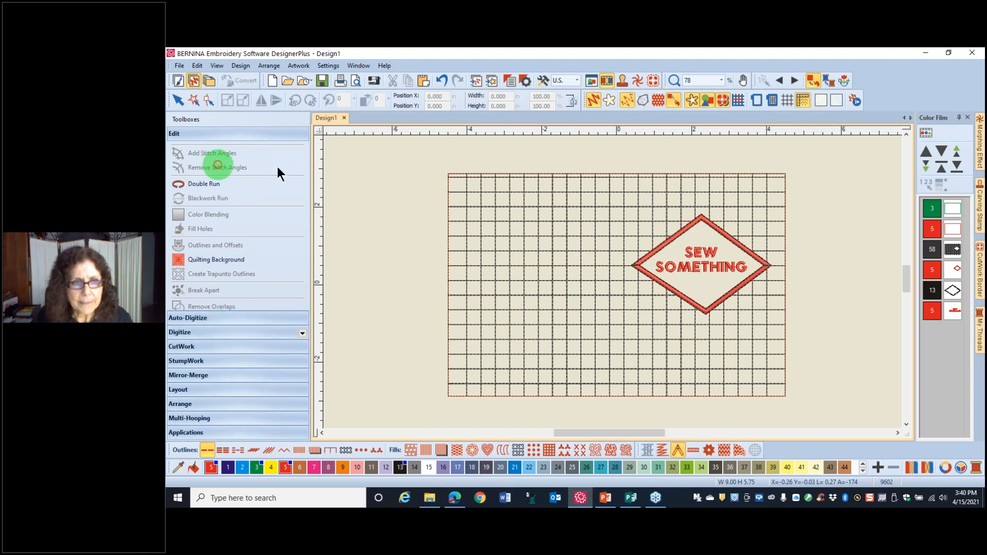
left_click(195, 183)
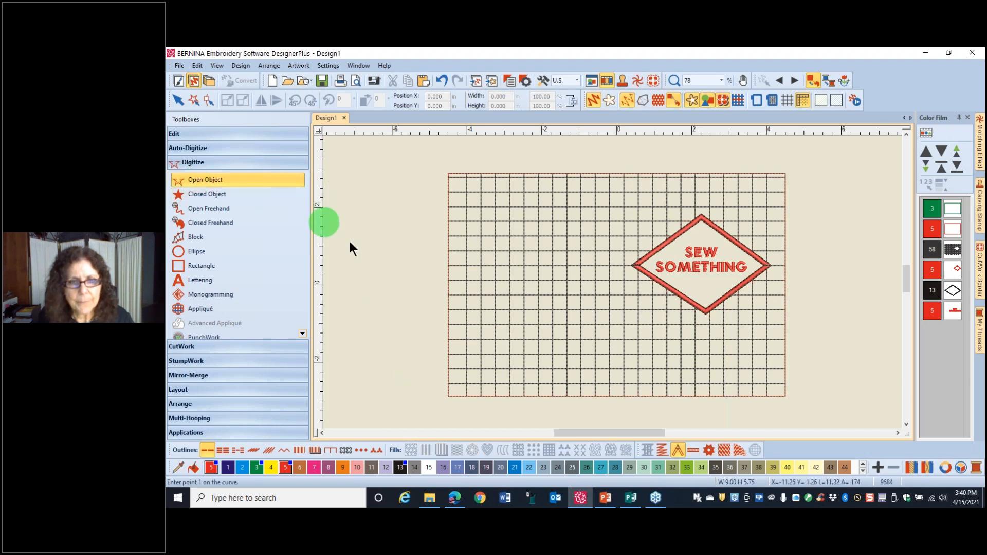
left_click(256, 469)
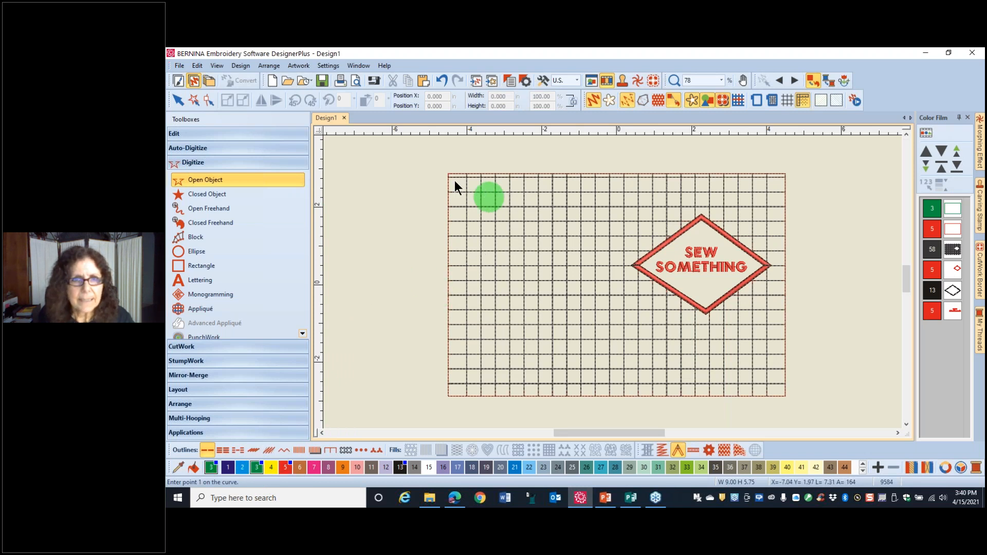
scroll(455, 175, "up", 2)
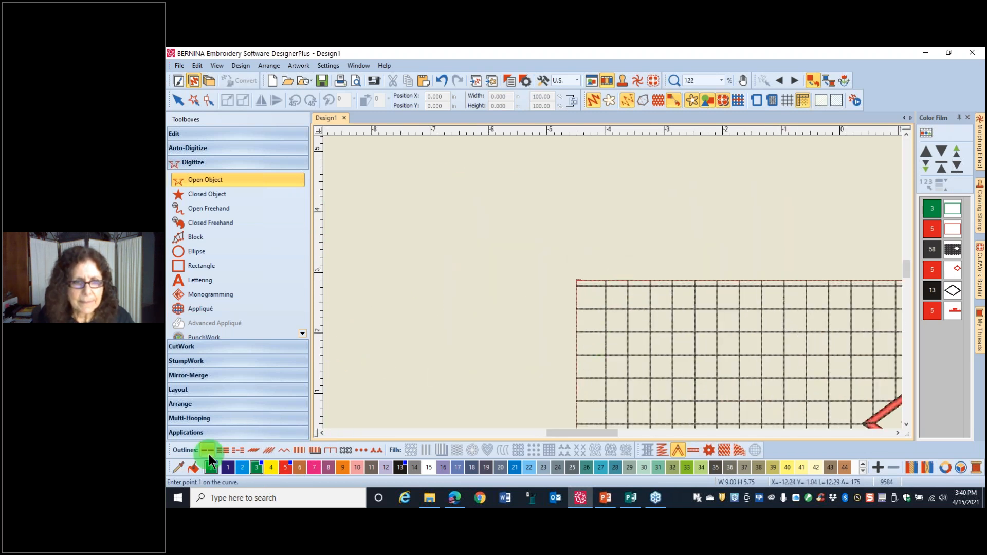
left_click_drag(583, 437, 606, 444)
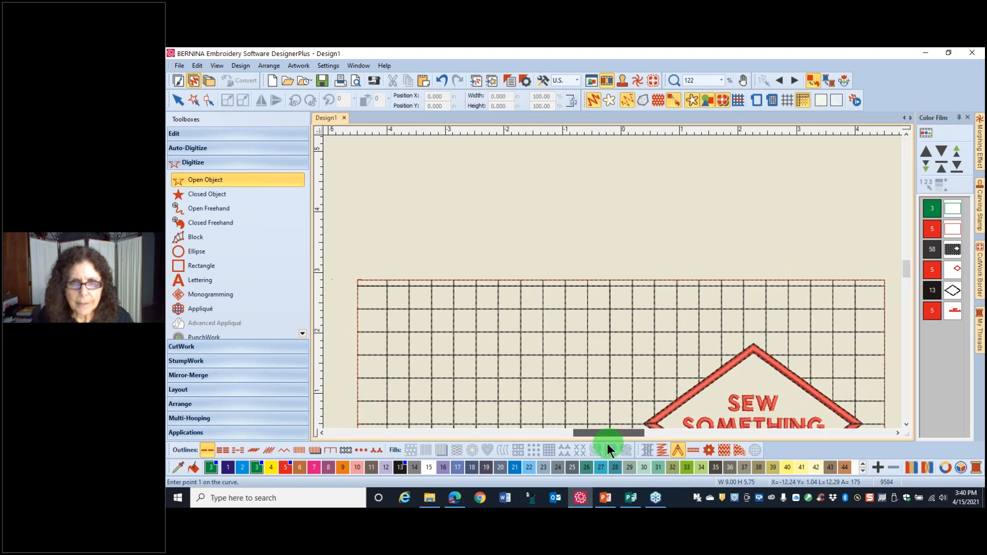
left_click(358, 281)
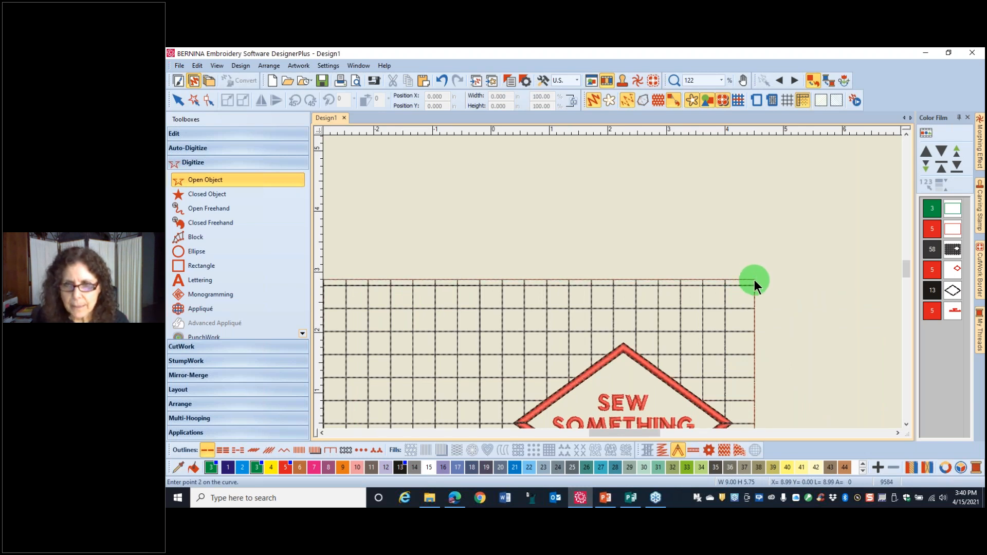
left_click(755, 281)
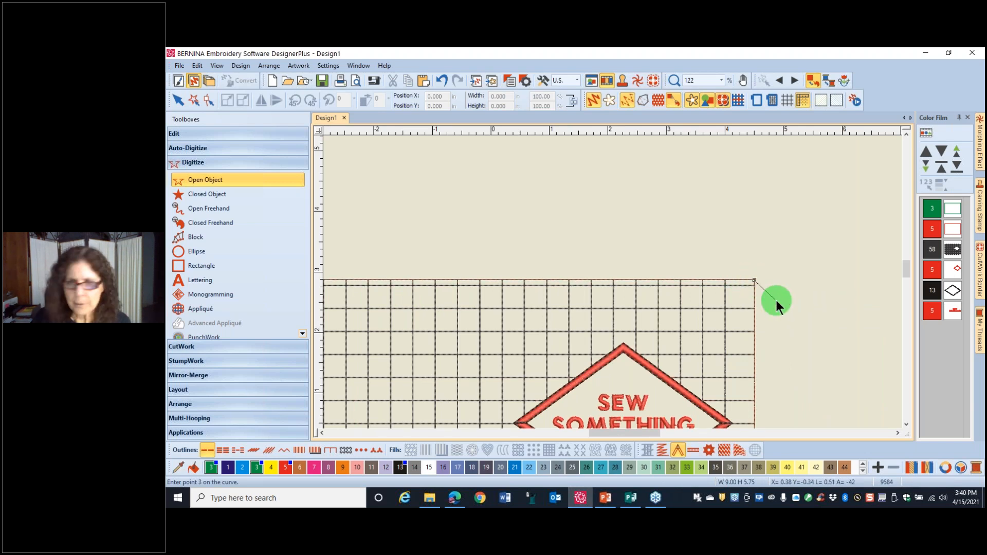
key("Return")
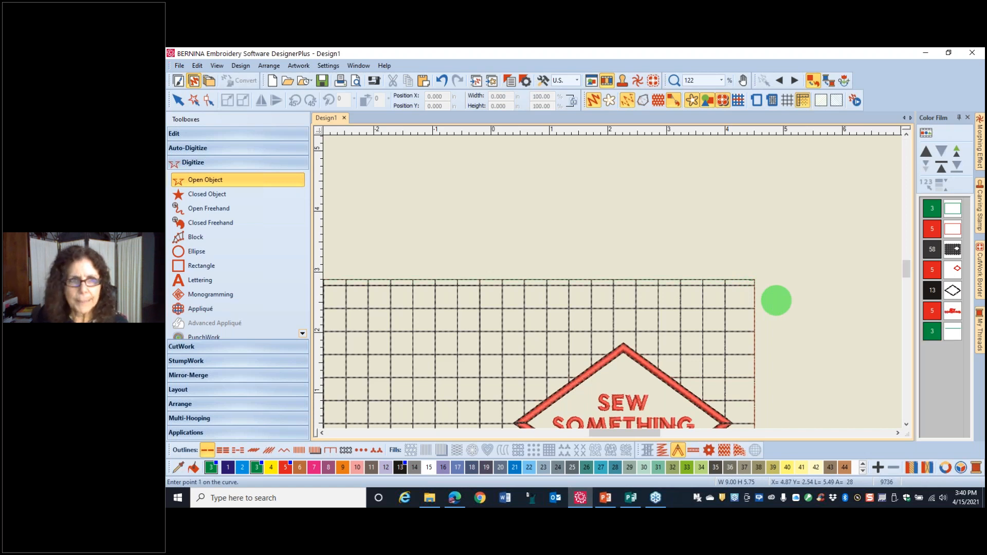
Finish the open line and apply Double Run to the green line along the crosshatch rectangle's top edge.
key("Escape")
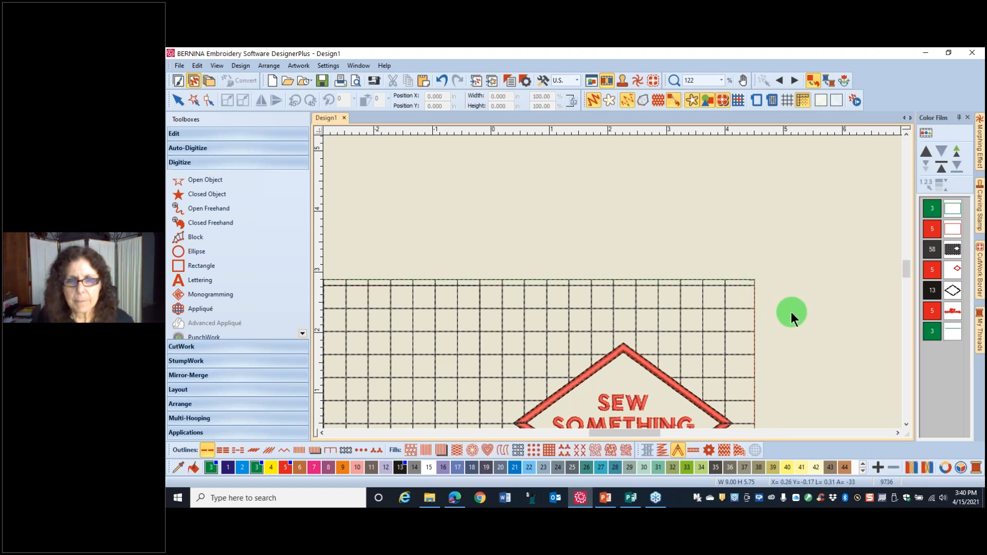
left_click(628, 280)
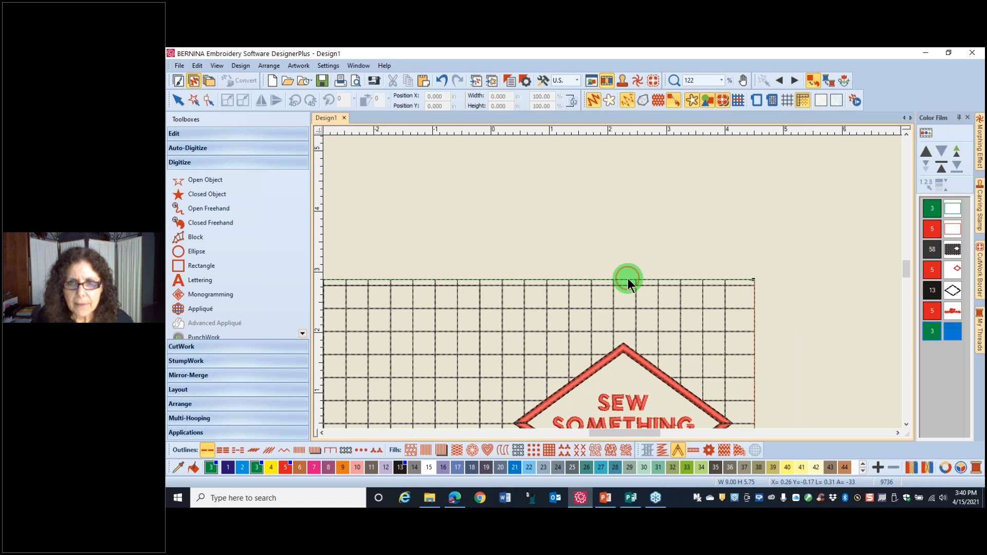
left_click(232, 133)
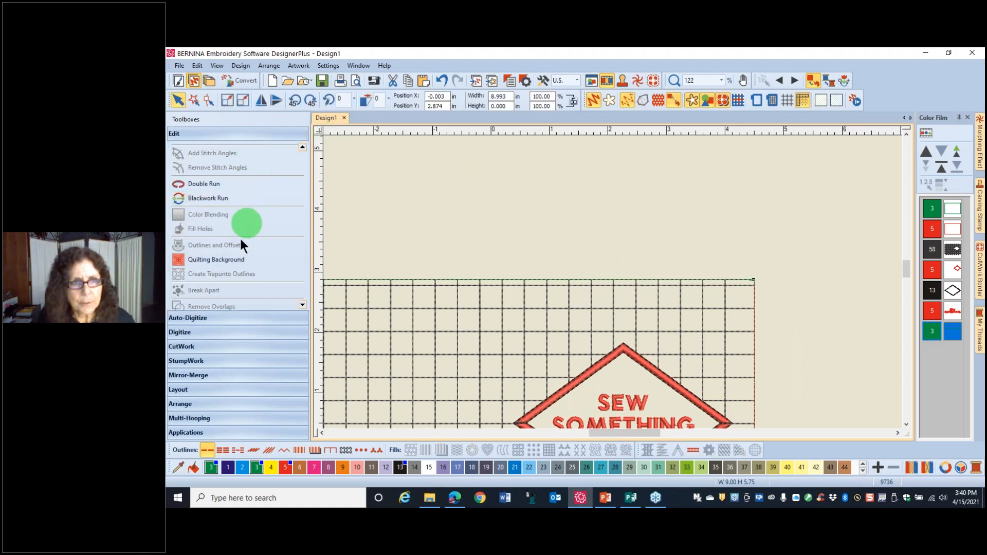
left_click(196, 185)
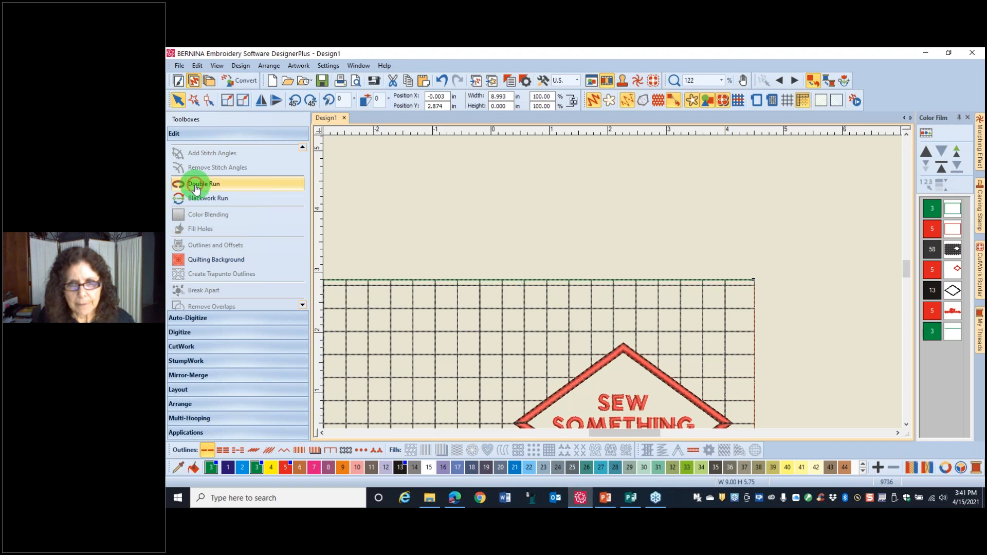
Duplicate the green top-edge line and move the copy down to the crosshatch rectangle's bottom edge, at a Y position of -2.850 in.
left_click_drag(907, 268, 907, 274)
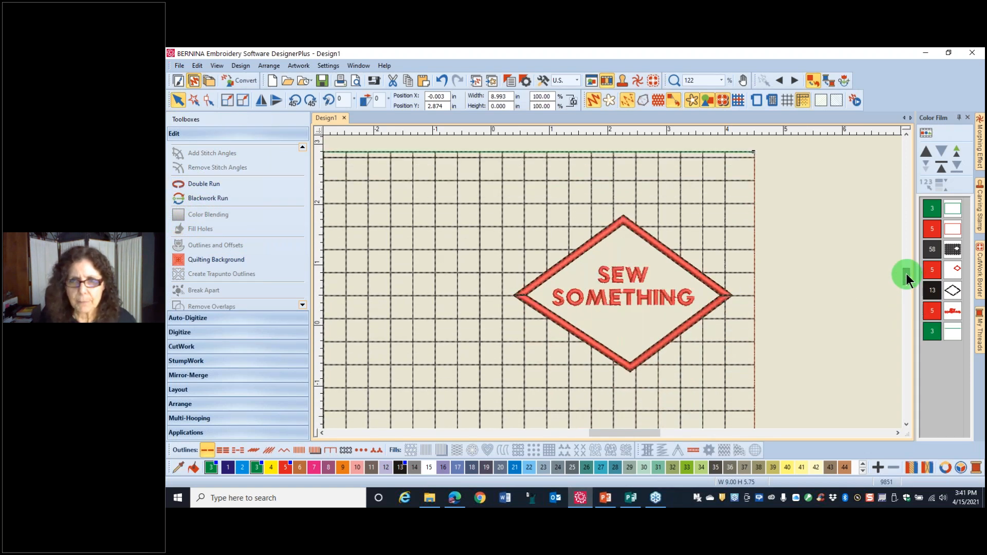
left_click(952, 333)
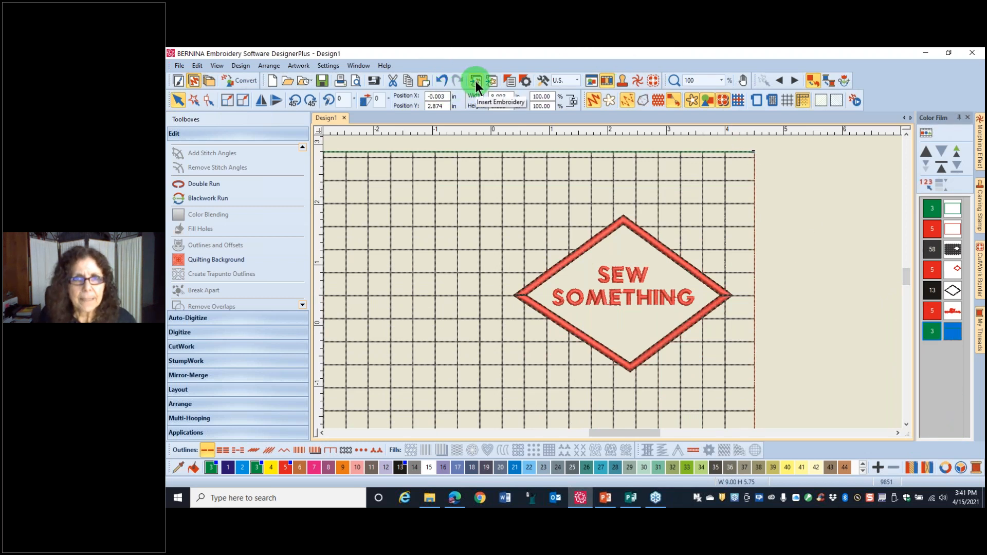
left_click(423, 81)
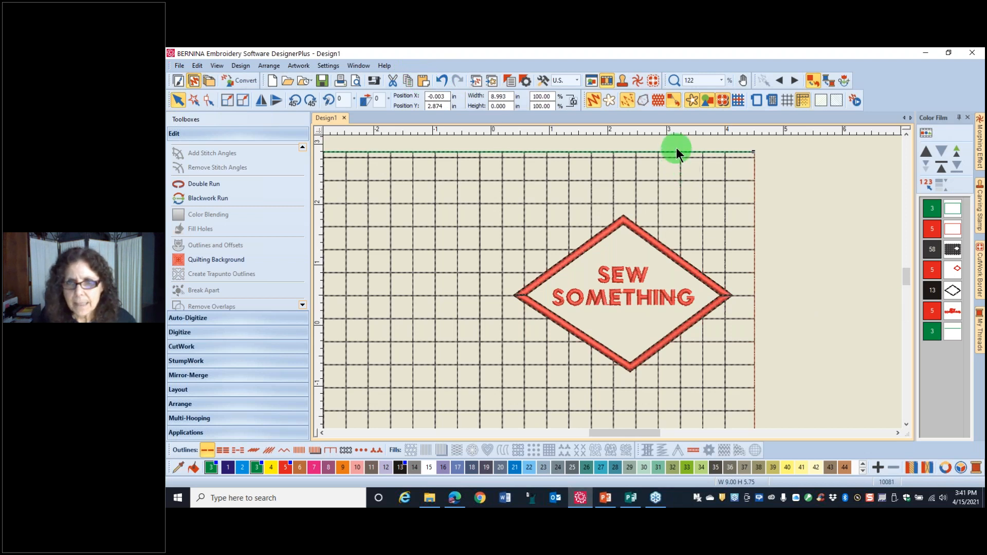
left_click_drag(674, 153, 661, 411)
scroll(749, 384, "down", 2)
scroll(612, 282, "down", 1)
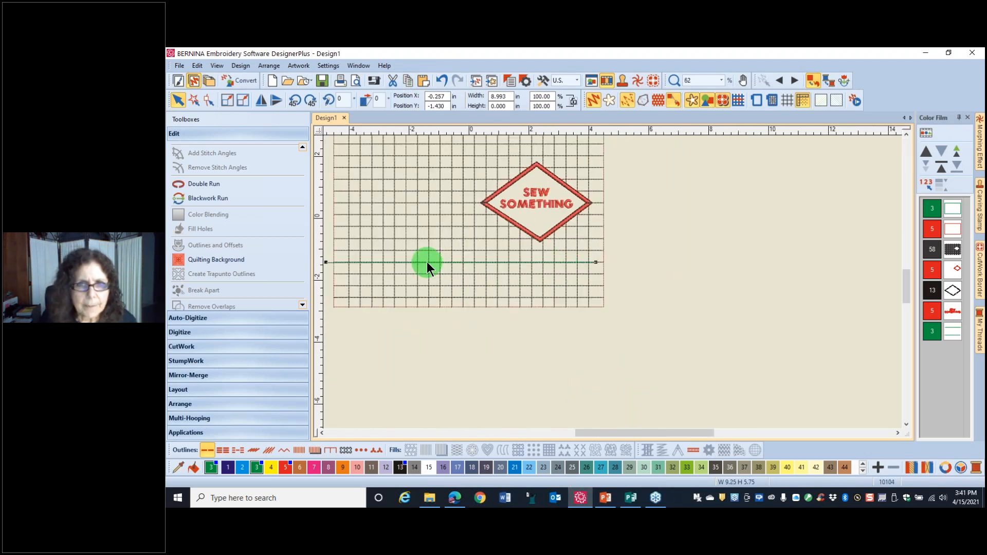
left_click_drag(420, 261, 427, 305)
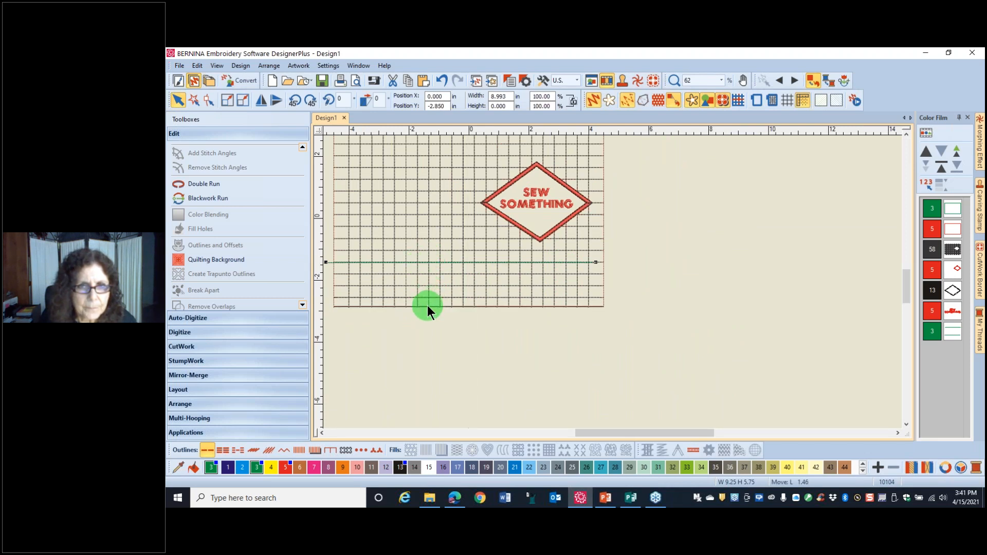
Align the copied green line with the red line along the crosshatch's bottom edge, at X -0.008 in and Y -2.878 in.
scroll(613, 282, "up", 3)
scroll(614, 282, "up", 4)
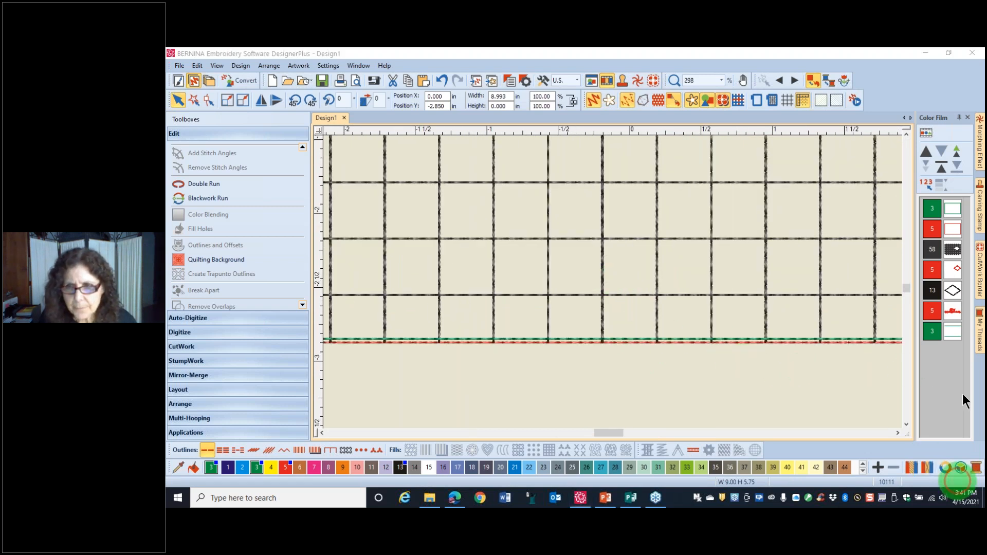
left_click_drag(647, 338, 646, 342)
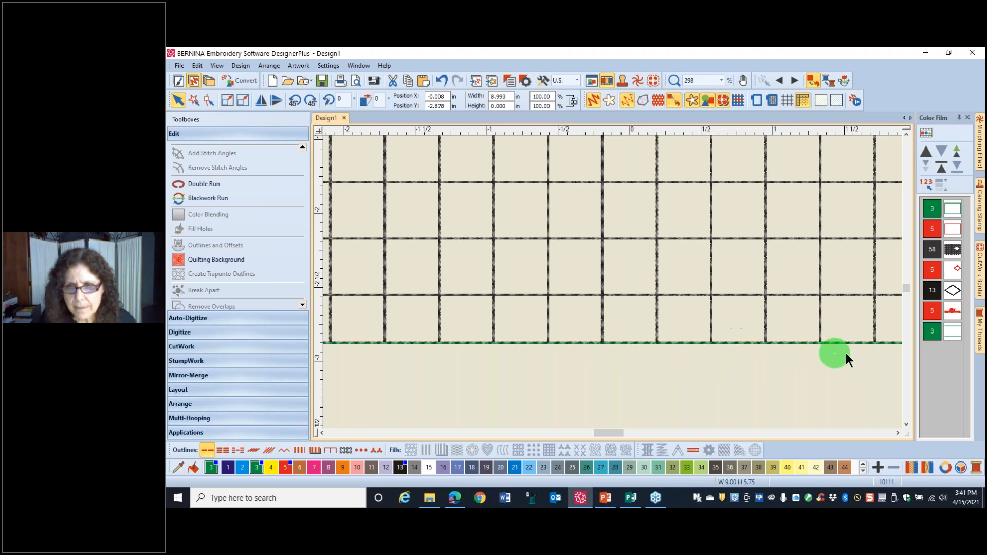
scroll(906, 280, "up", 5)
scroll(902, 273, "up", 5)
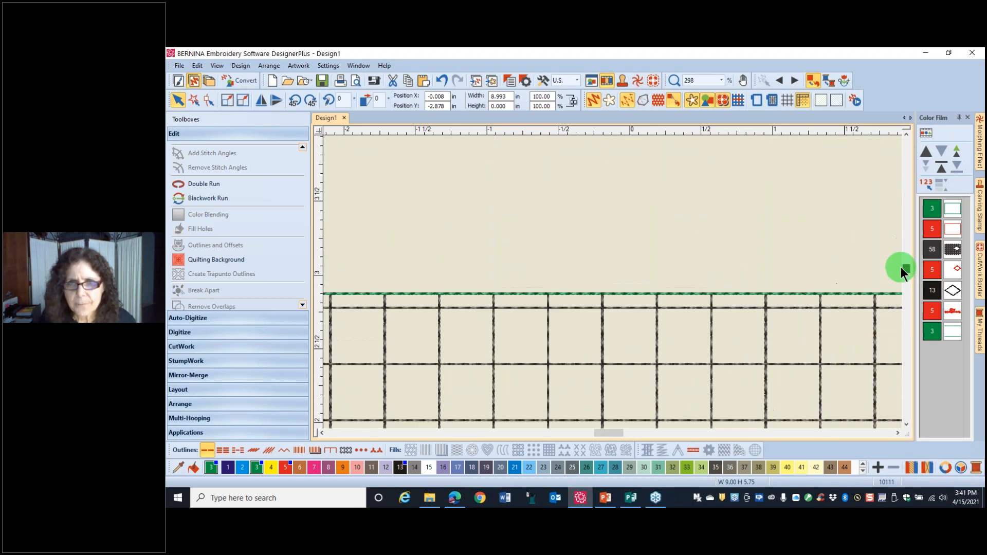
scroll(663, 250, "down", 4)
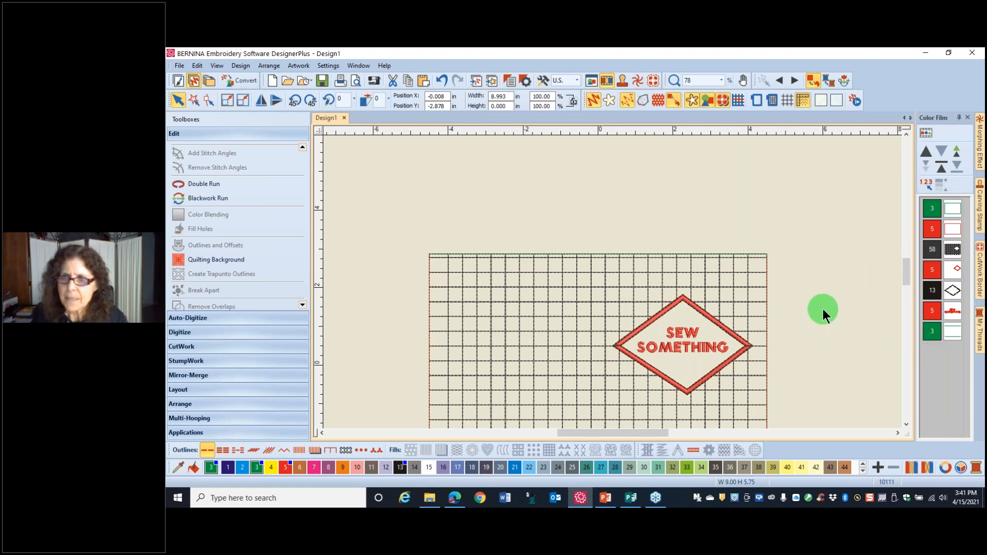
Resequence the color 5 lettering to stitch together with the color 5 diamond border, ahead of the color 13 diamond outline.
left_click(937, 314)
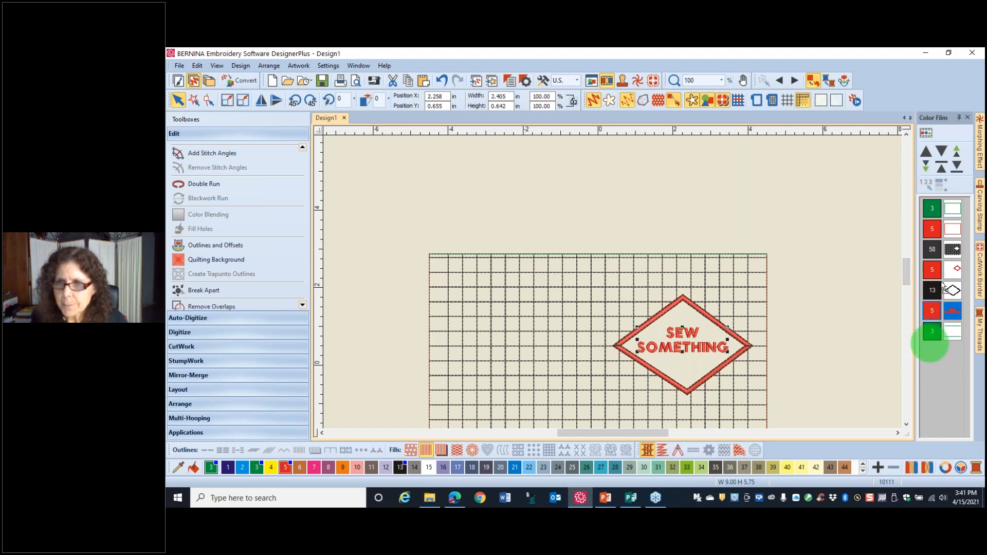
left_click_drag(944, 311, 950, 275)
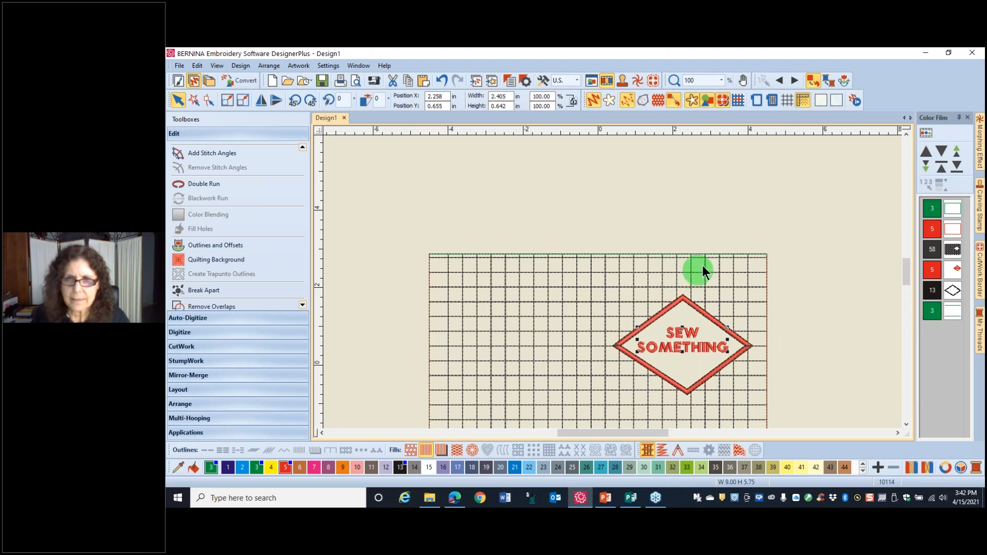
left_click_drag(908, 273, 905, 282)
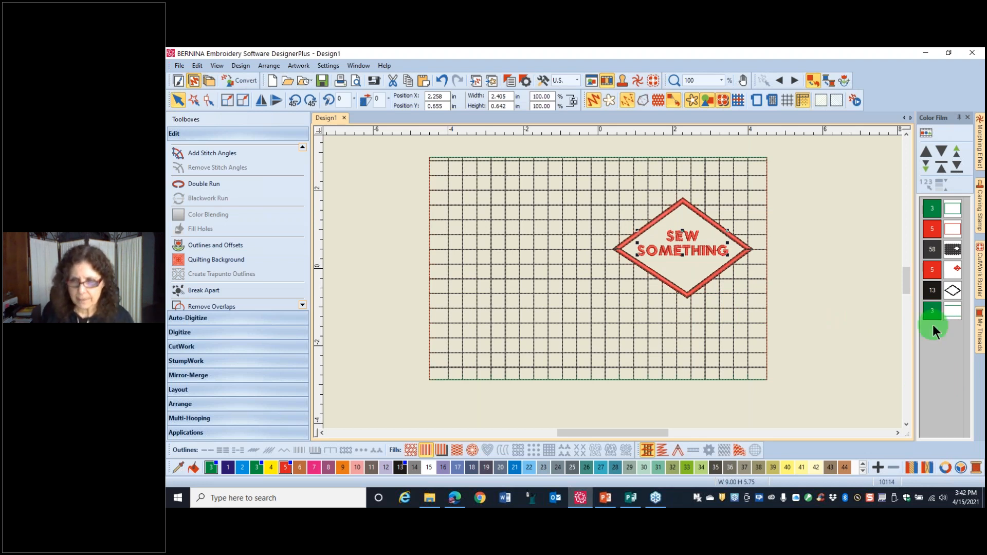
Switch to the PowerPoint slide show and advance to the Cutting Dimensions slide.
key("alt+Tab")
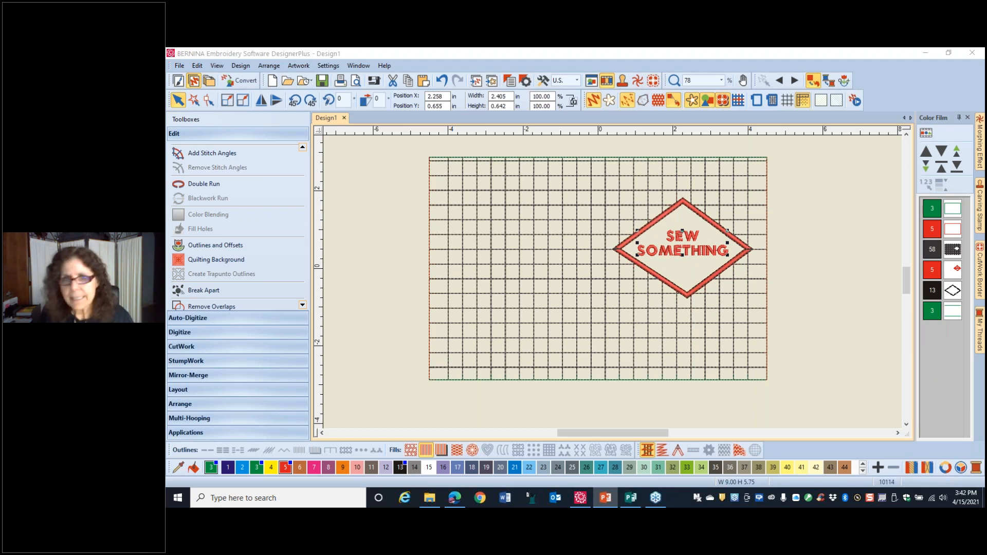
key("alt+Tab")
key("Right")
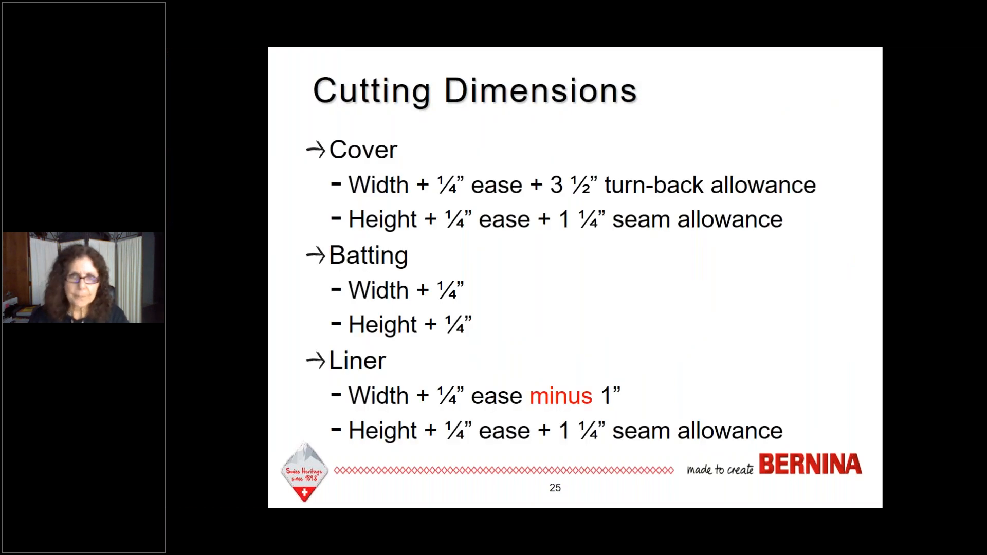
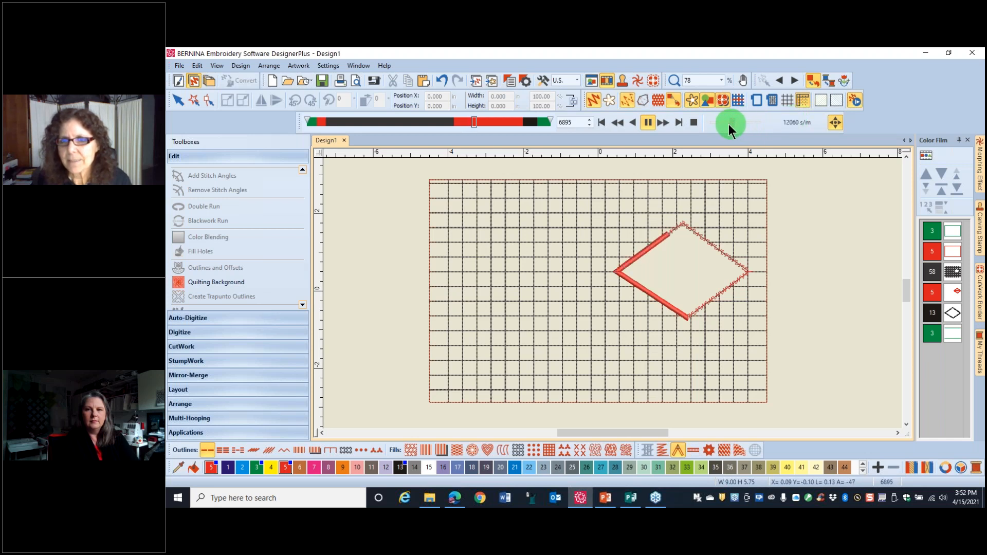
Slow the stitch-out simulation to 2100 s/m and restart it from the beginning of the design.
left_click(784, 177)
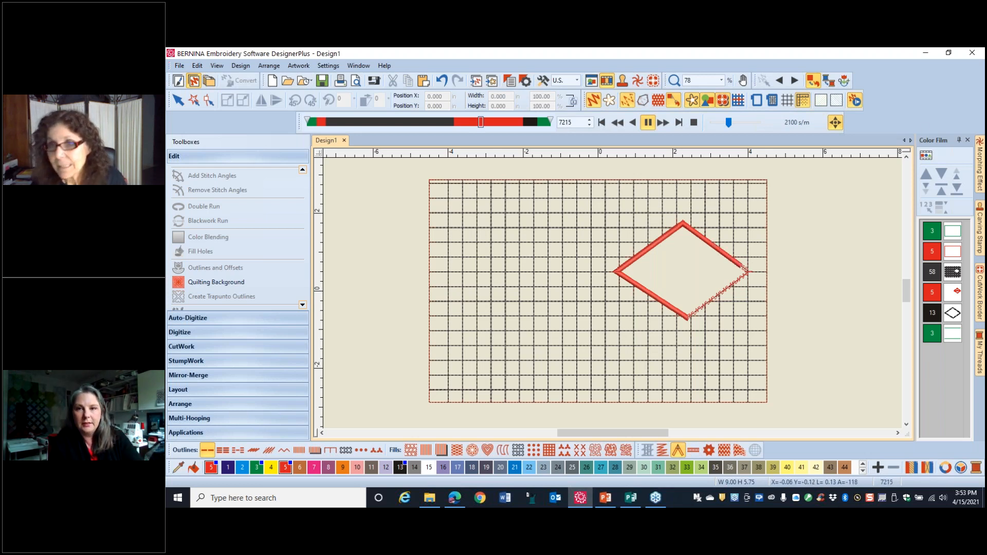
left_click(857, 101)
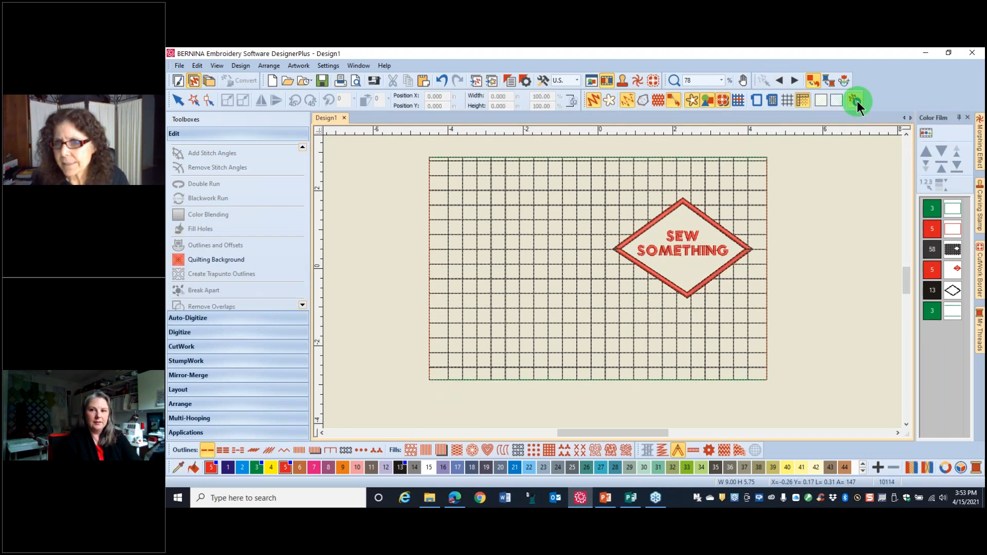
left_click(857, 101)
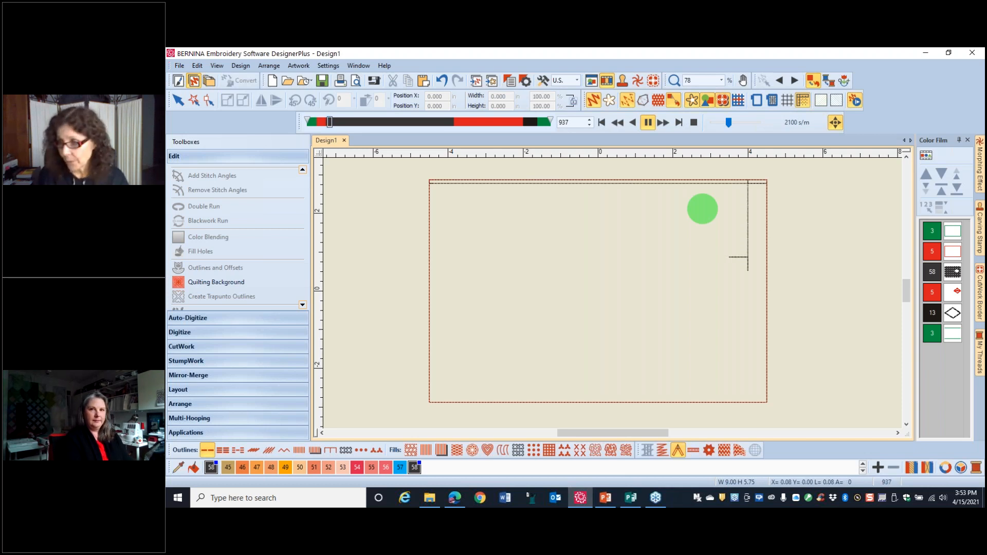
Close the stitch-out simulation and look through the Digitize and Auto-Digitize toolboxes for cropping tools.
left_click(204, 334)
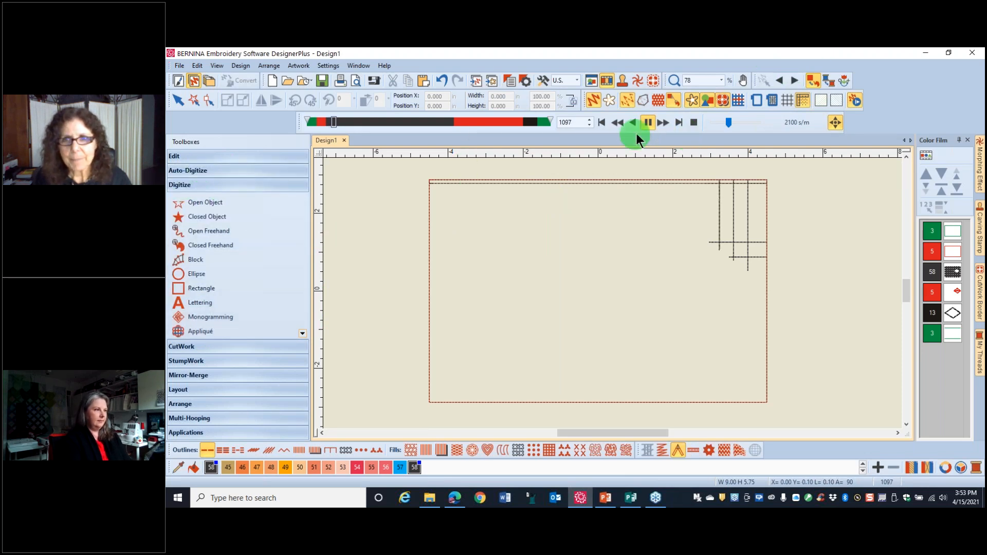
left_click(664, 122)
left_click(221, 194)
left_click(191, 151)
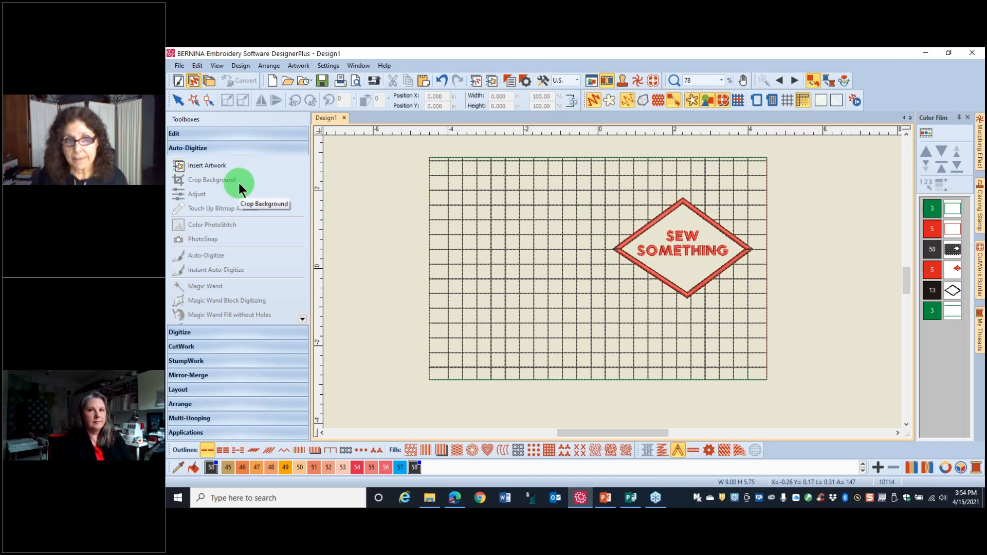
Open the design in the Corel artwork canvas and activate the Crop tool.
left_click(178, 80)
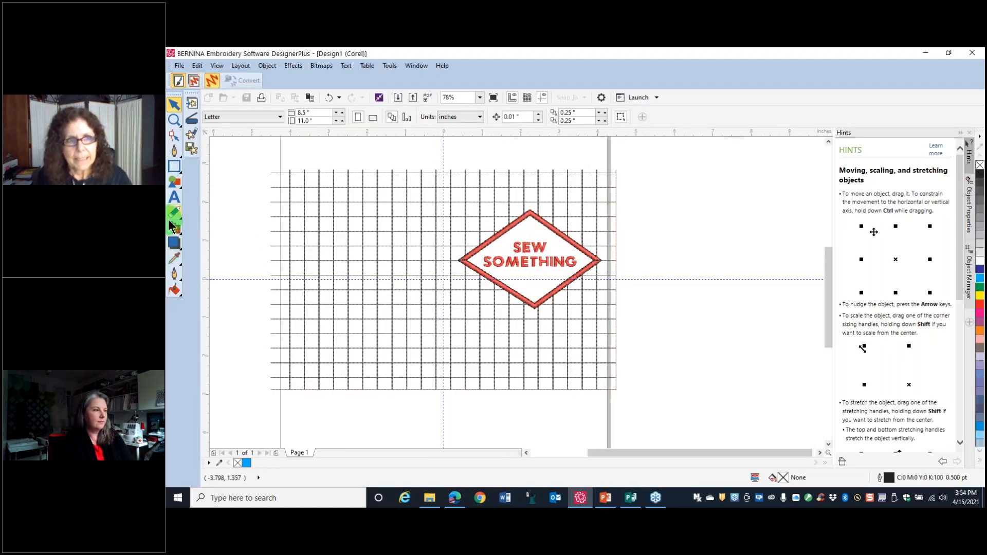
left_click(180, 215)
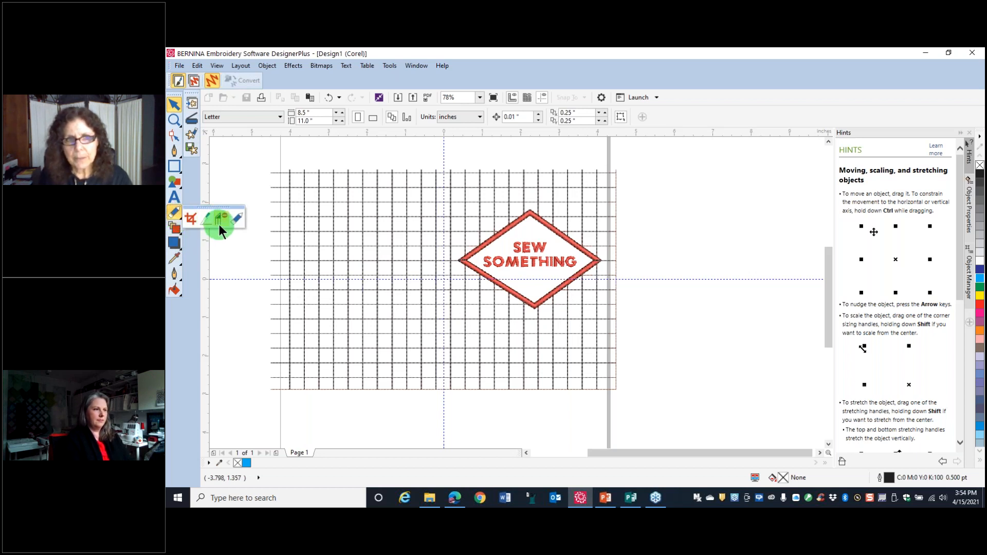
left_click(193, 220)
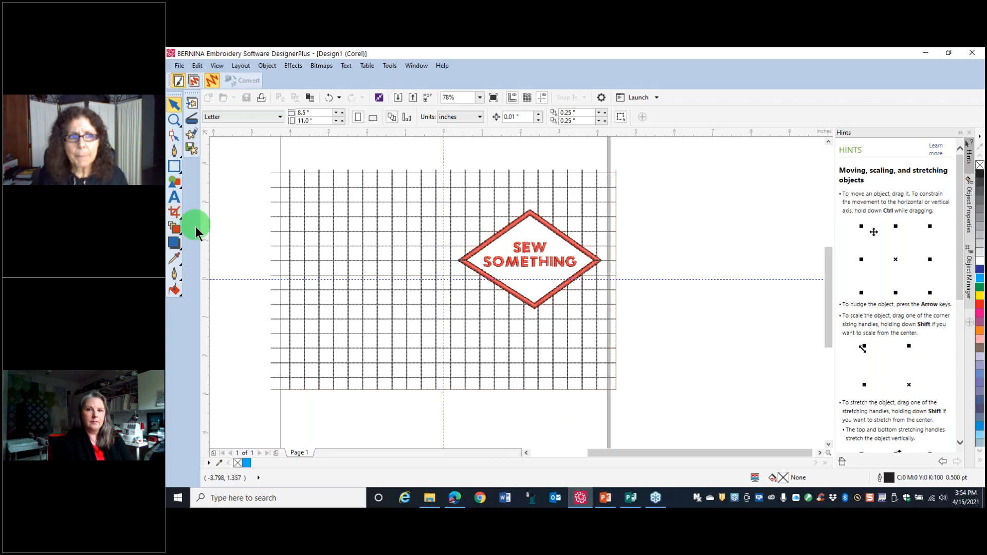
Examine the Virtual segment delete tool and the other cropping tools, ending on the Crop tool.
left_click(180, 221)
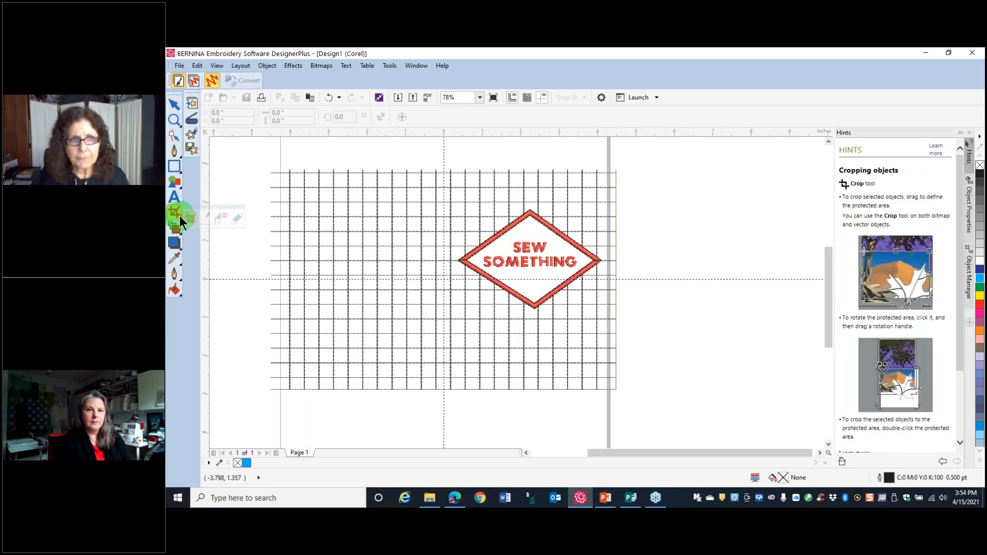
left_click(219, 219)
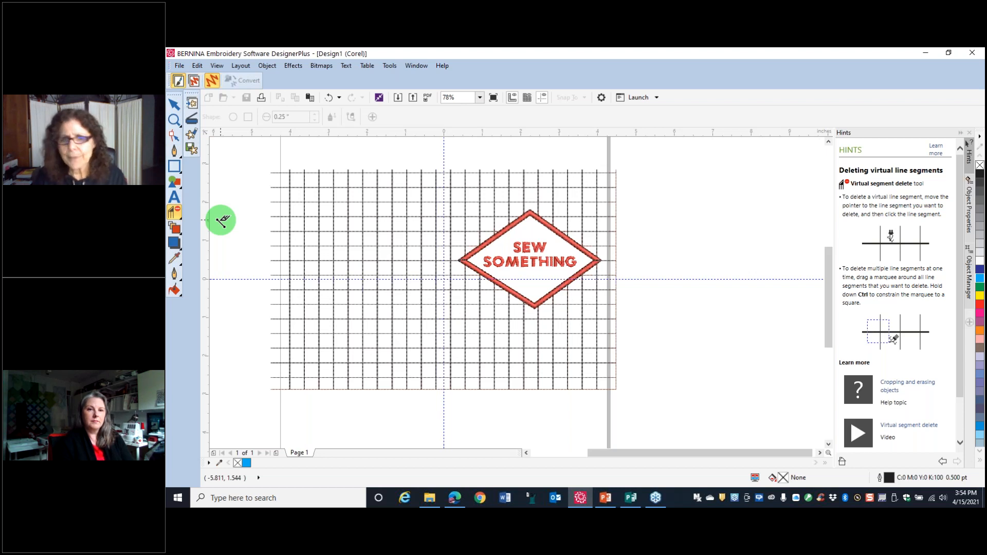
left_click(181, 215)
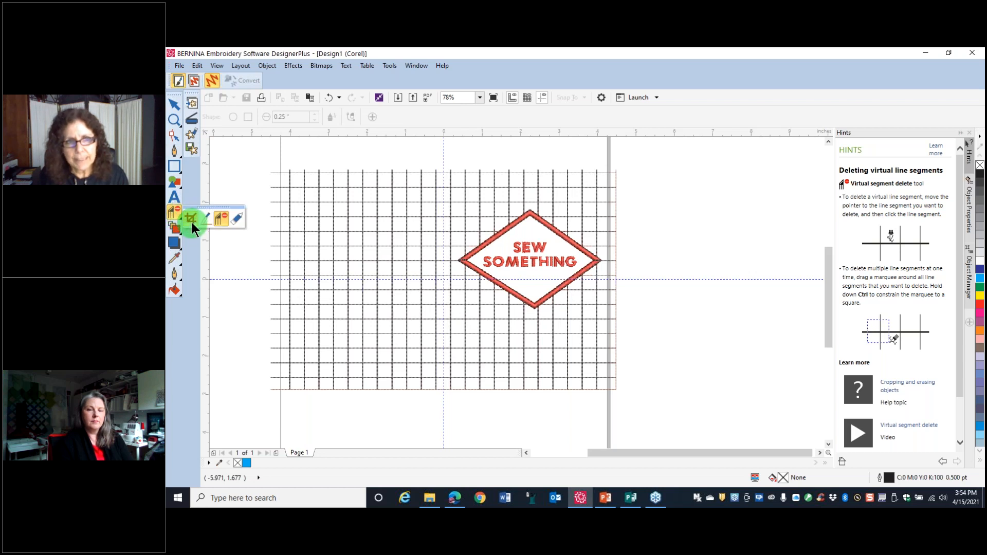
left_click(191, 221)
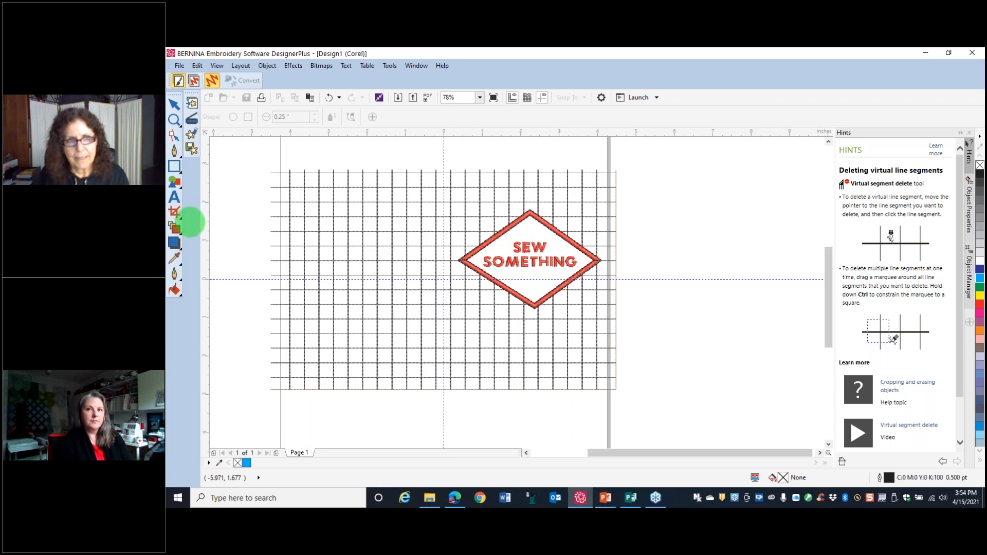
left_click(175, 214)
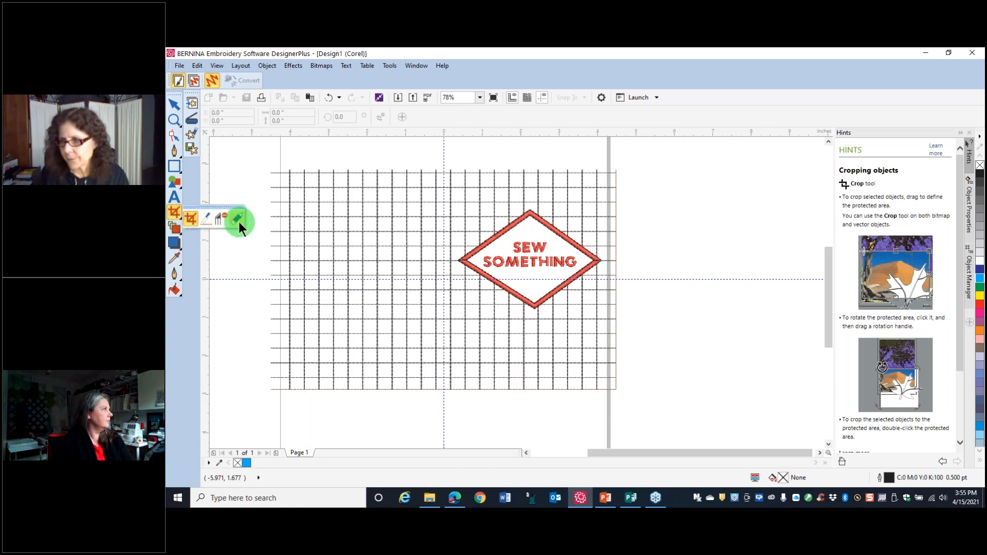
left_click(191, 219)
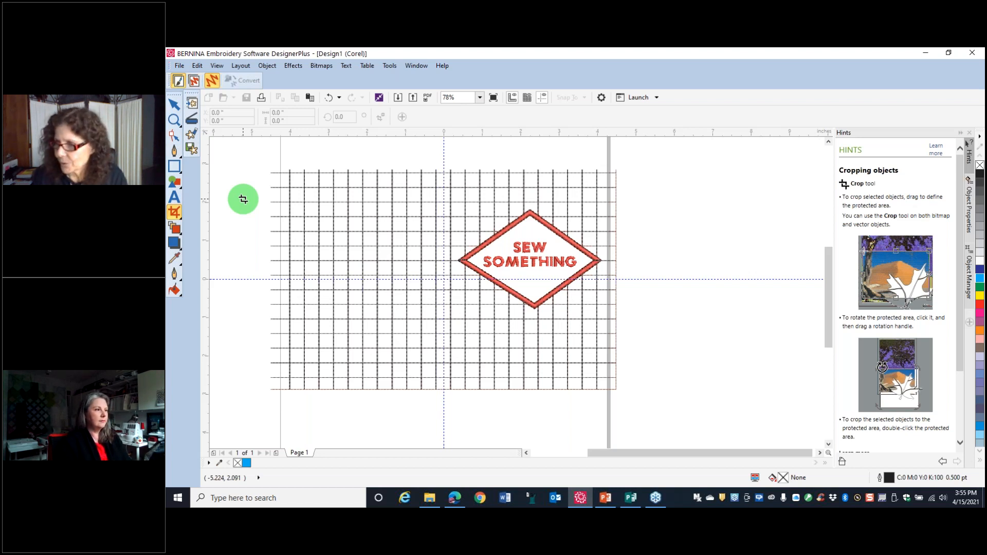
Minimize the current design window and launch the green-icon BERNINA Embroidery program from the desktop.
left_click(926, 53)
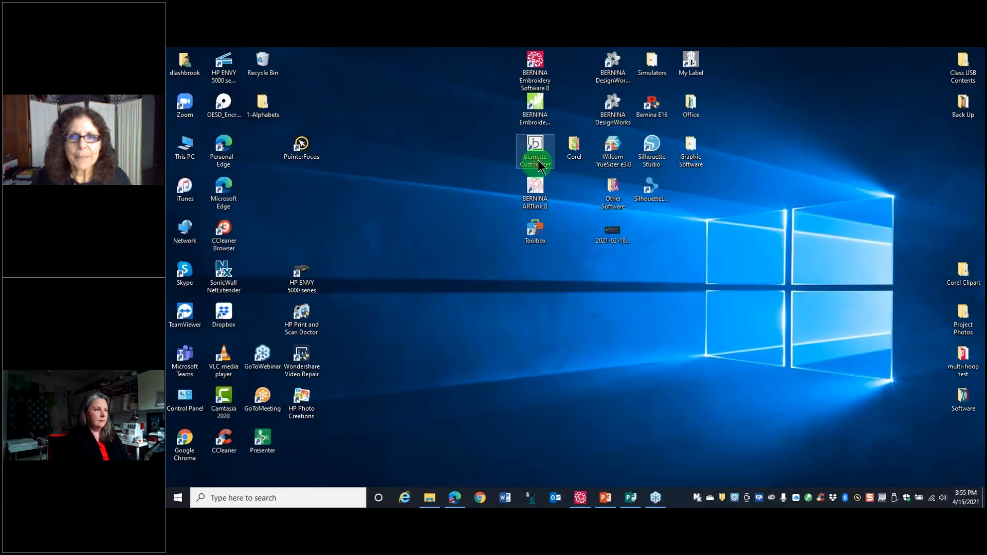
double_click(535, 105)
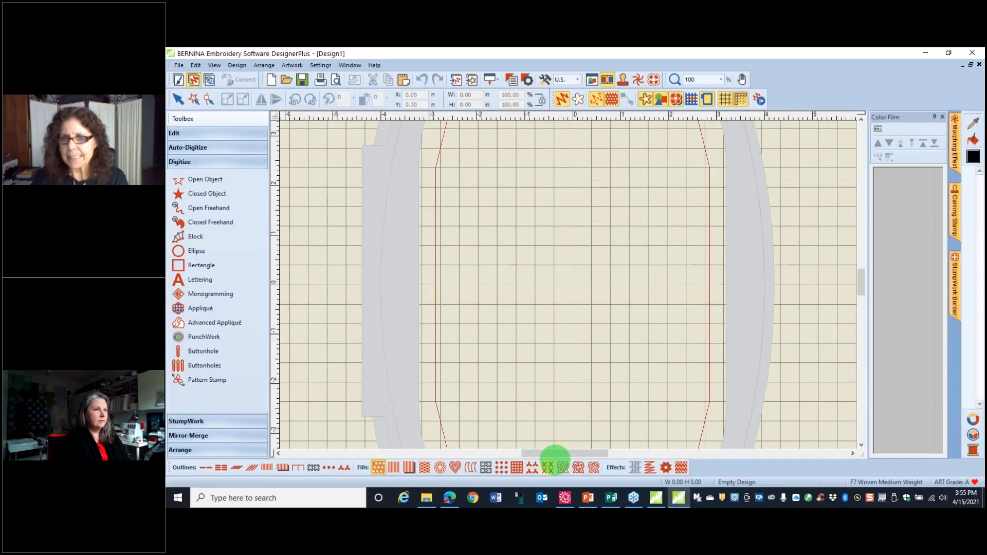
Open the blank design in the Corel artwork canvas, look at the Crop tool's options, and minimize the program.
left_click(178, 80)
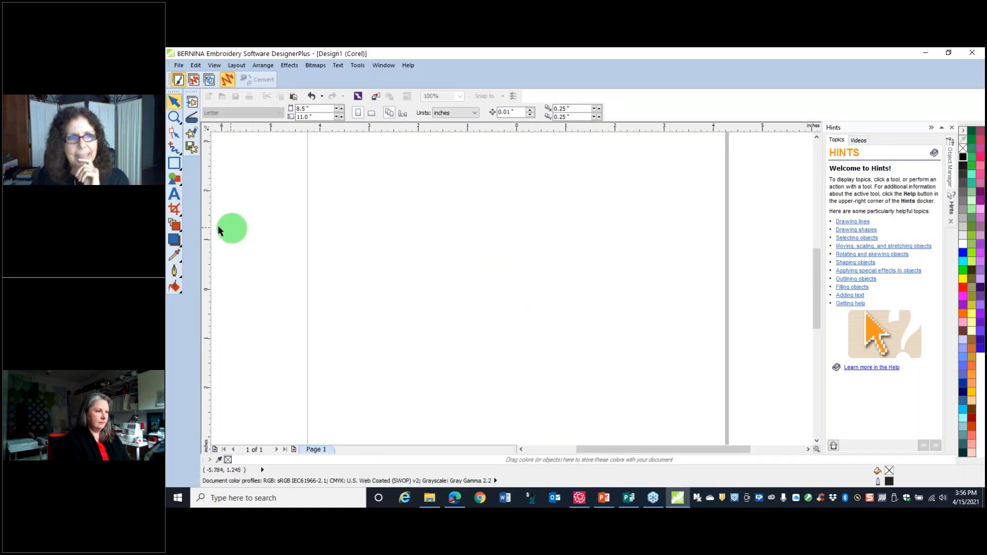
left_click(177, 213)
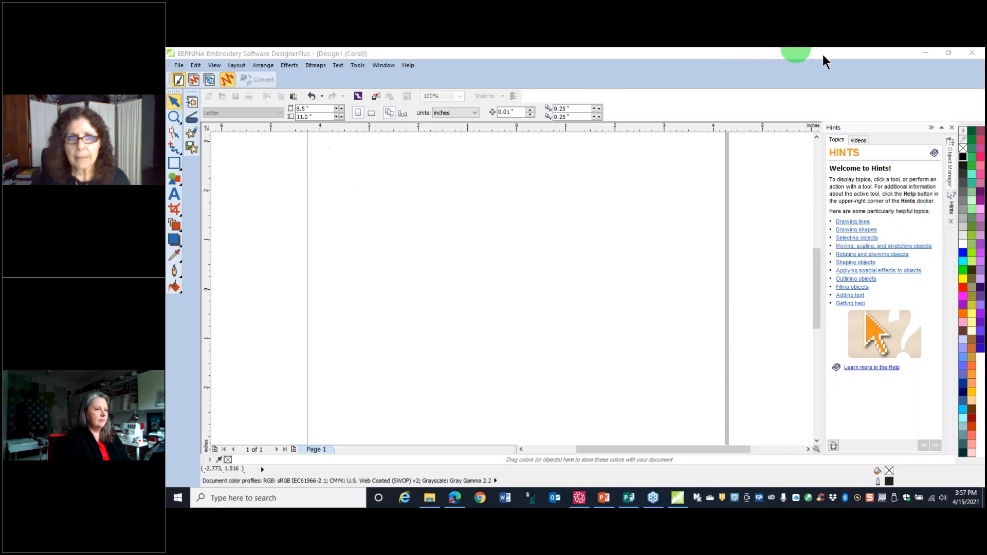
left_click(925, 53)
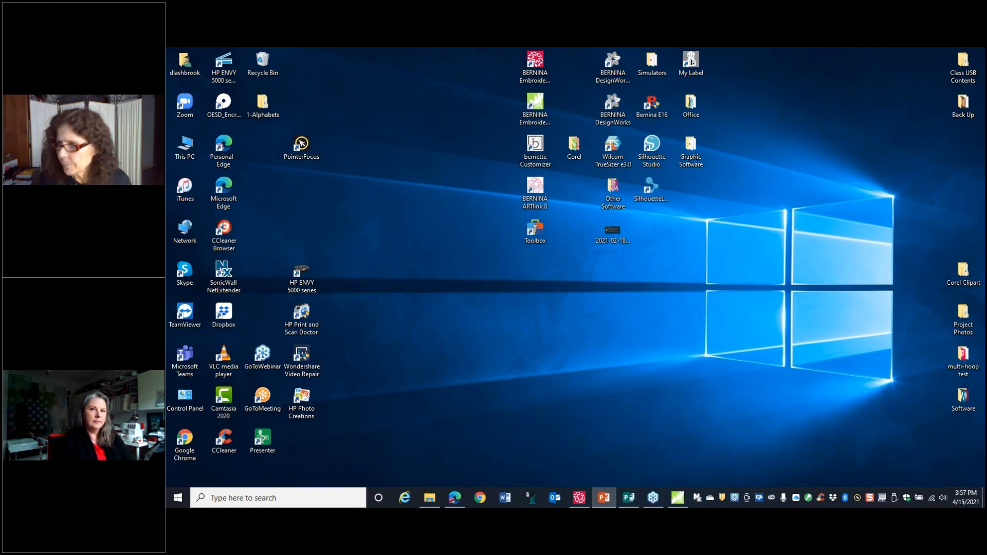
Switch to the PowerPoint presentation, minimize Snagit Editor, and exit the slide show at the Hoop Possibilities slide.
left_click(605, 498)
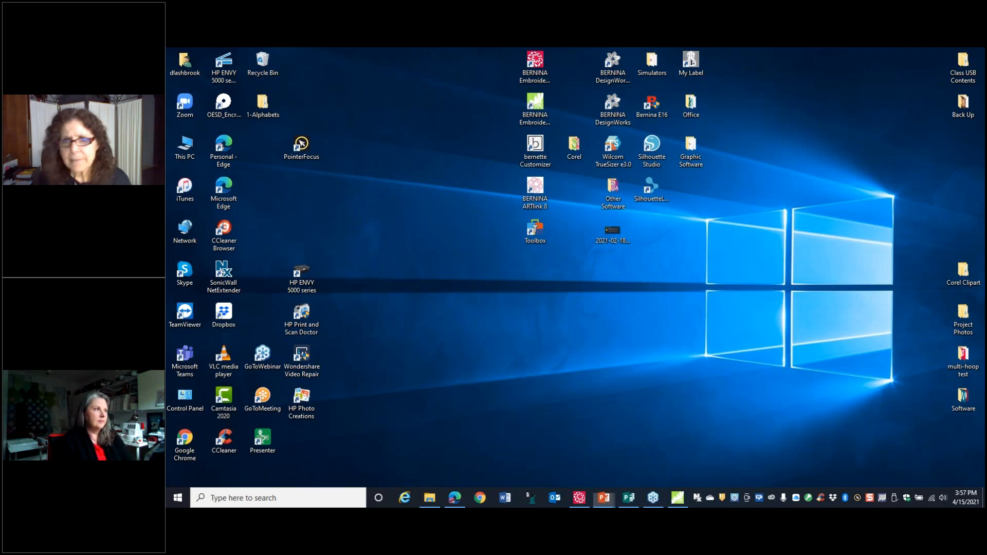
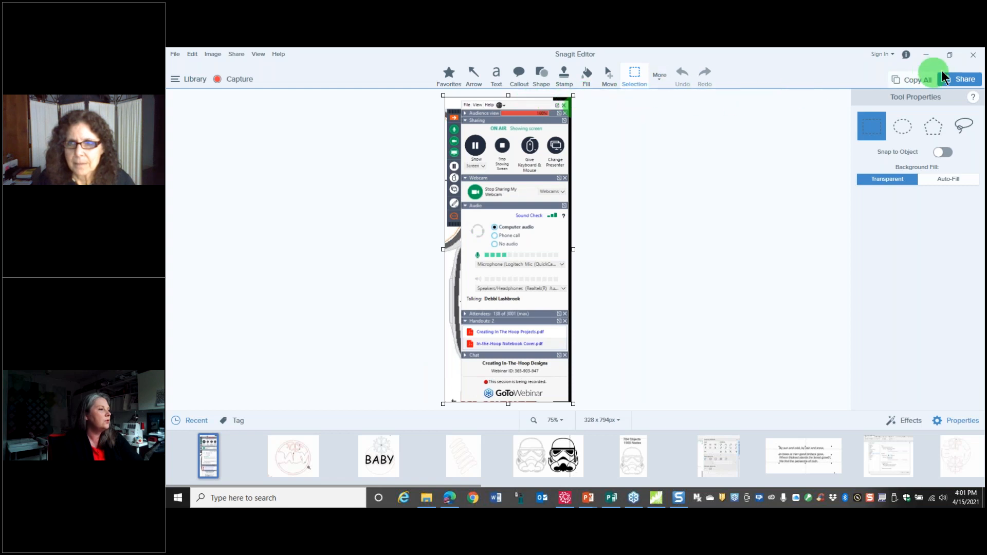
left_click(926, 55)
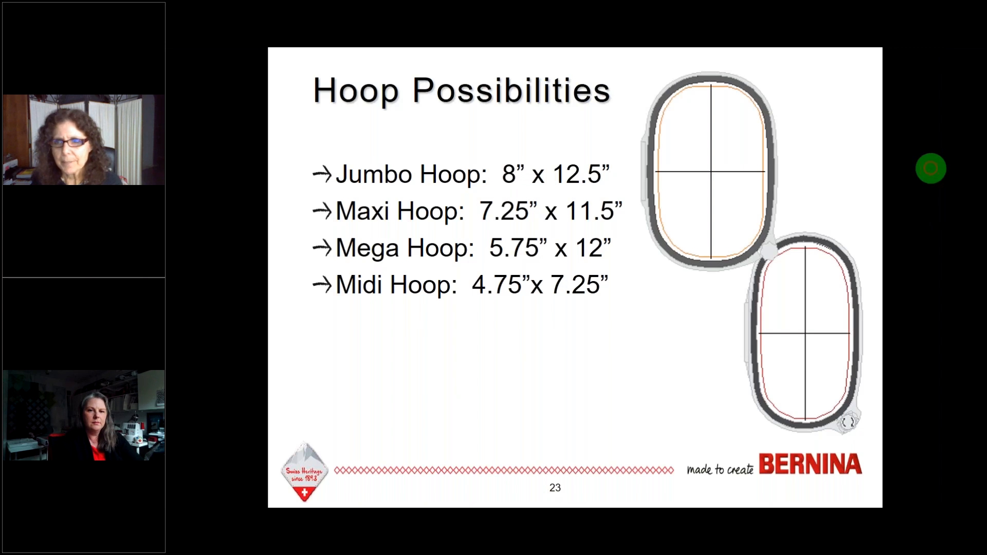
key("Escape")
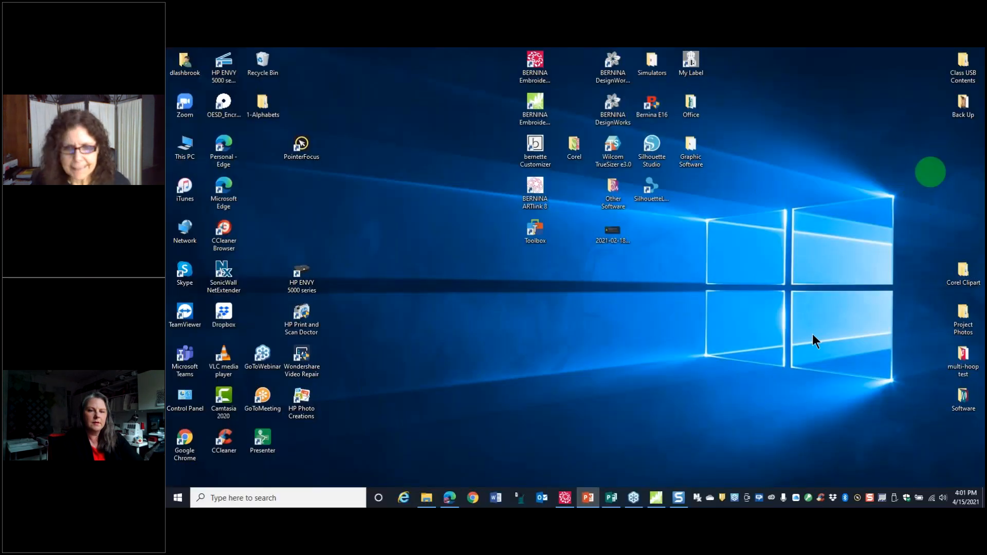
Switch back to the SEW SOMETHING design in BERNINA Embroidery Software, return to the embroidery canvas, and start the Stitch Player.
left_click(564, 497)
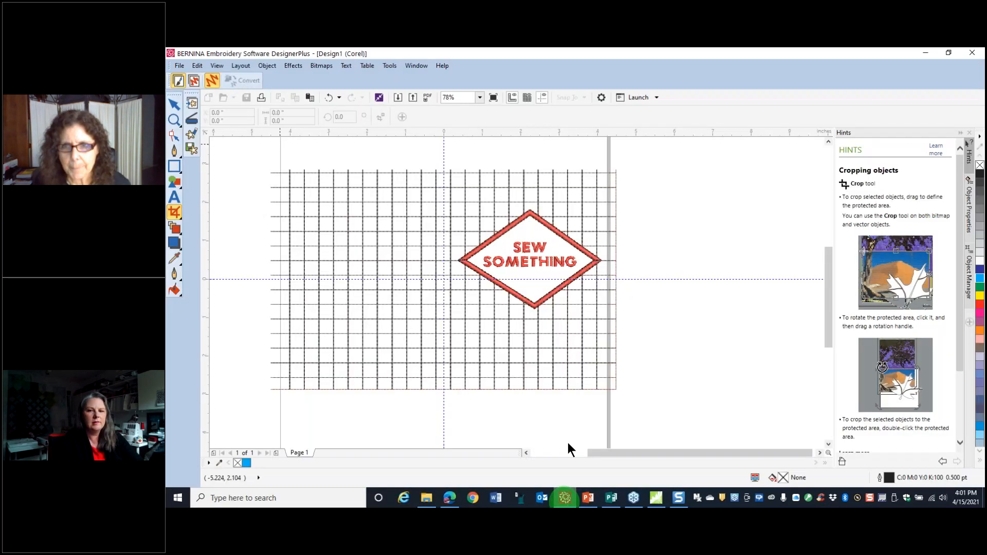
left_click(192, 82)
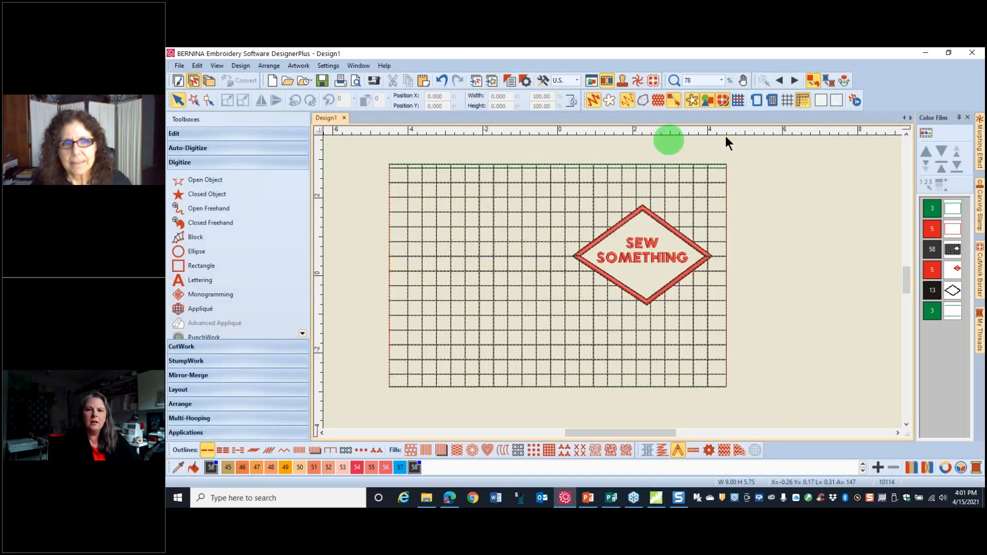
left_click(856, 100)
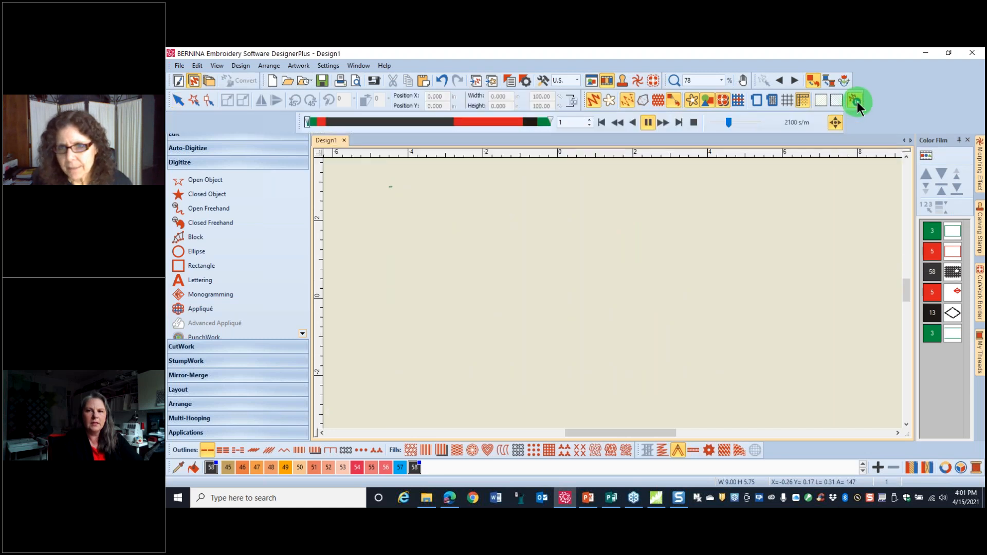
Undock the Stitch Player, dock it in its own row beneath the other toolbars, and pause the simulation.
left_click_drag(298, 119, 512, 149)
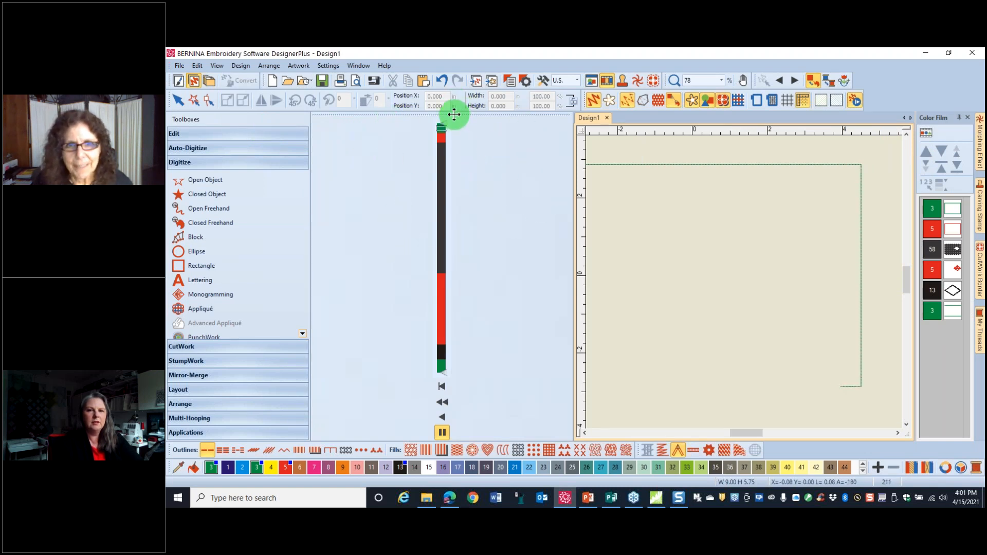
left_click_drag(605, 143, 345, 114)
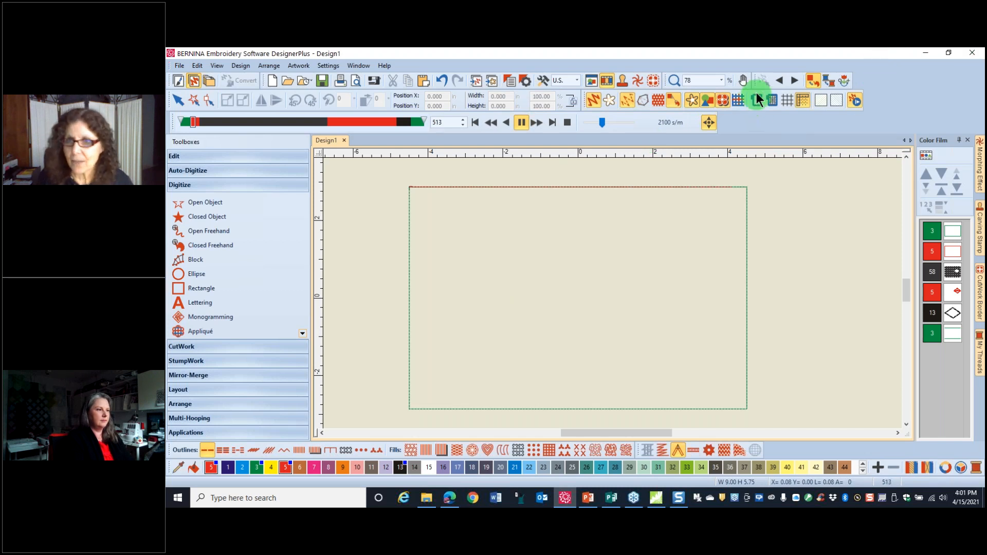
left_click(521, 123)
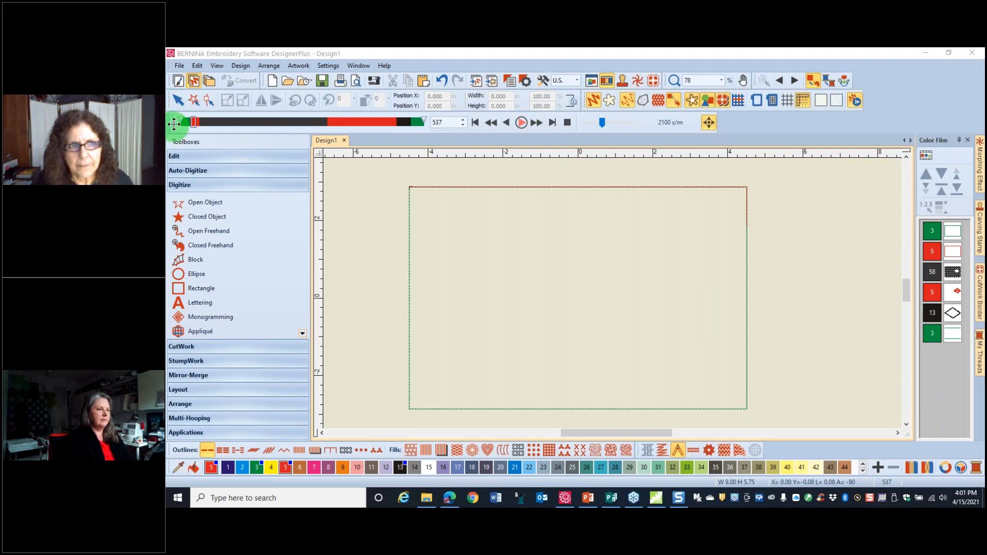
Align the Stitch Player with the start of its row and raise the simulation speed to 111420 s/m.
mouse_move(178, 127)
left_mouse_down()
mouse_move(354, 182)
mouse_move(392, 244)
mouse_move(365, 348)
mouse_move(392, 401)
mouse_move(329, 431)
mouse_move(175, 430)
mouse_move(344, 370)
mouse_move(421, 201)
mouse_move(393, 139)
mouse_move(375, 125)
mouse_move(283, 106)
mouse_move(167, 122)
left_mouse_up()
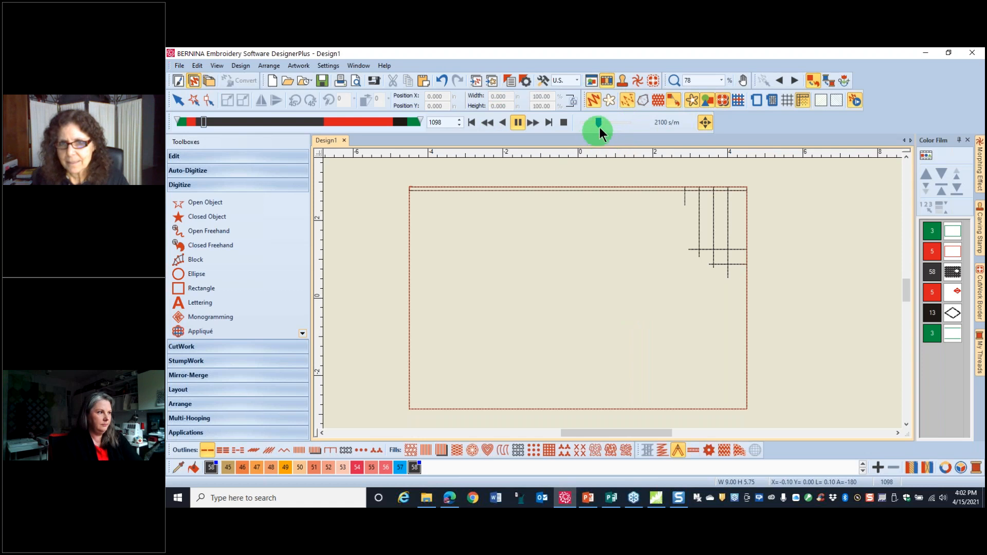
left_click_drag(598, 124, 639, 126)
left_click_drag(575, 133, 625, 122)
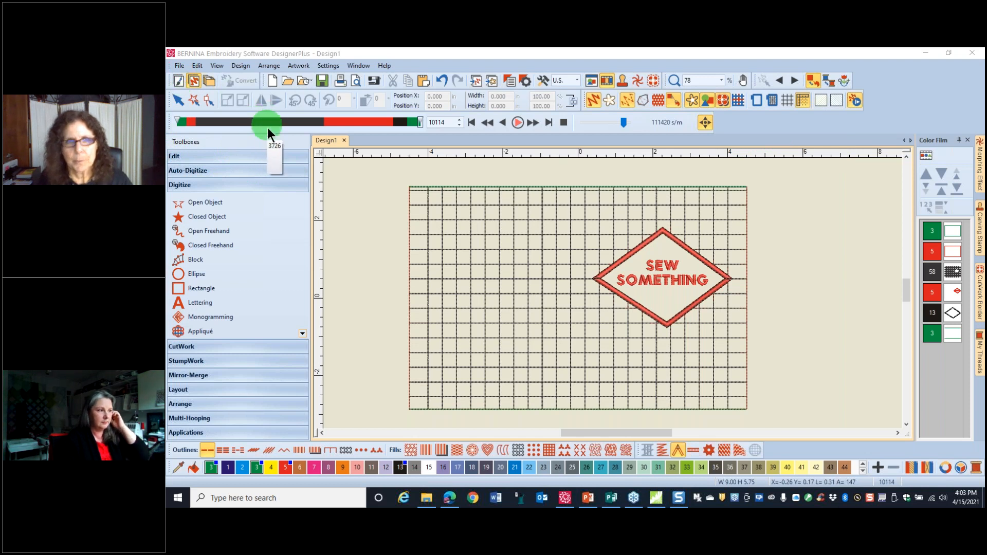
Float the Stitch Player over the design and restore it to its docked row.
left_click_drag(174, 121, 389, 167)
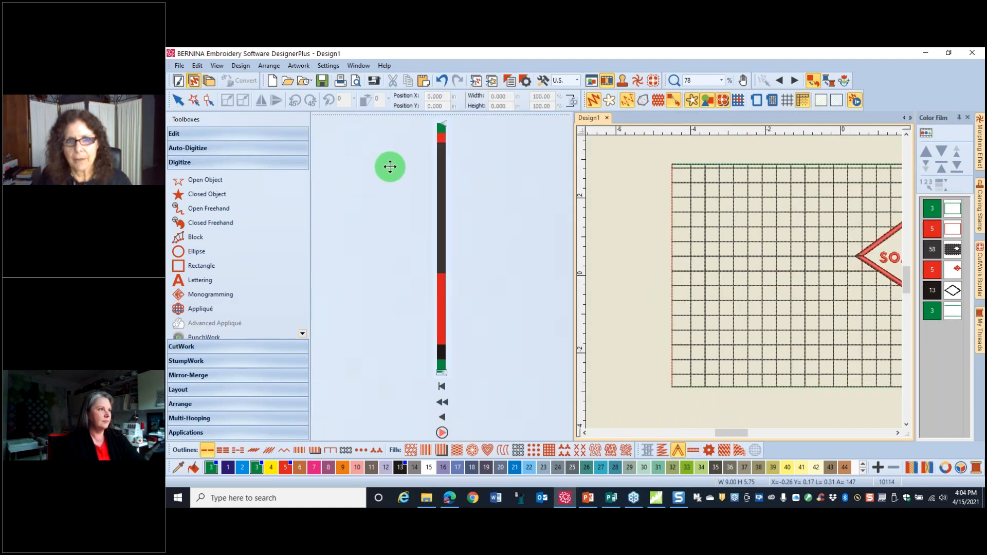
left_click_drag(611, 180, 348, 159)
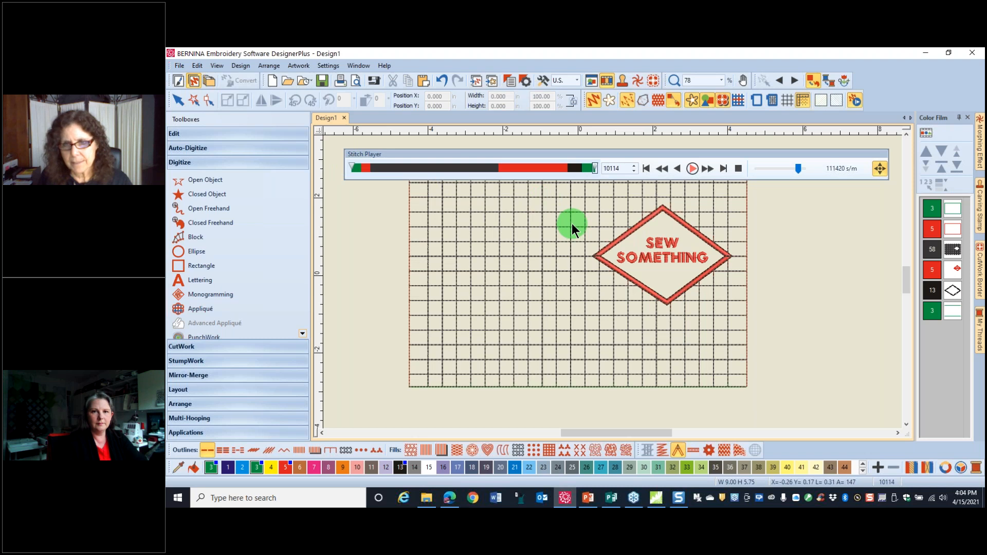
double_click(412, 154)
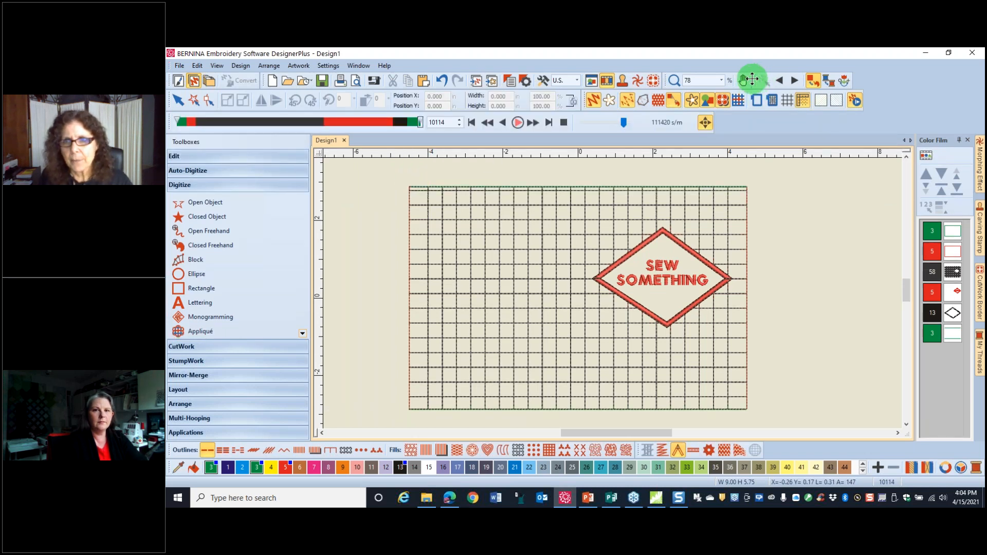
Move the small toolbar with the back and forward arrows beside the Stitch Player and return it to the upper toolbar row.
left_click_drag(755, 80, 721, 117)
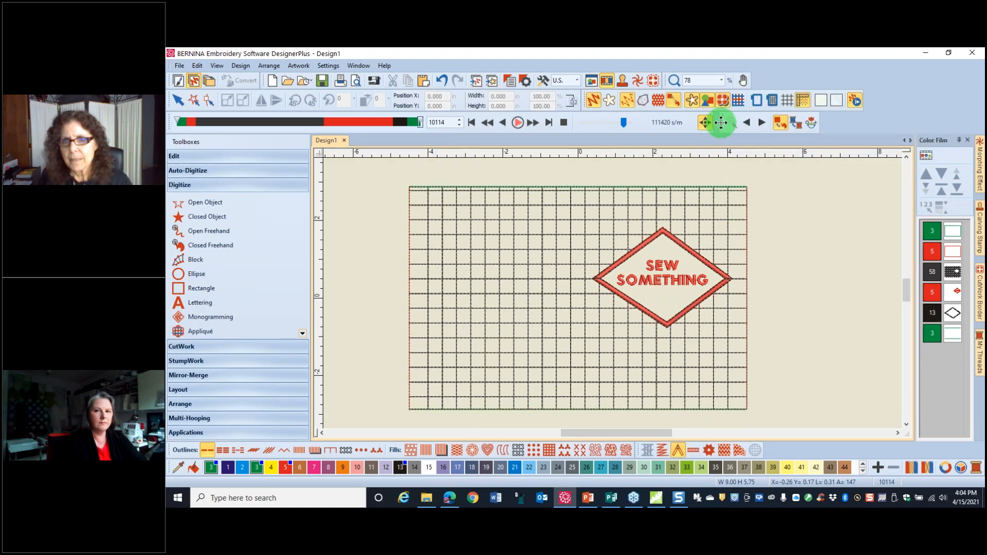
left_click_drag(723, 122, 827, 192)
double_click(827, 192)
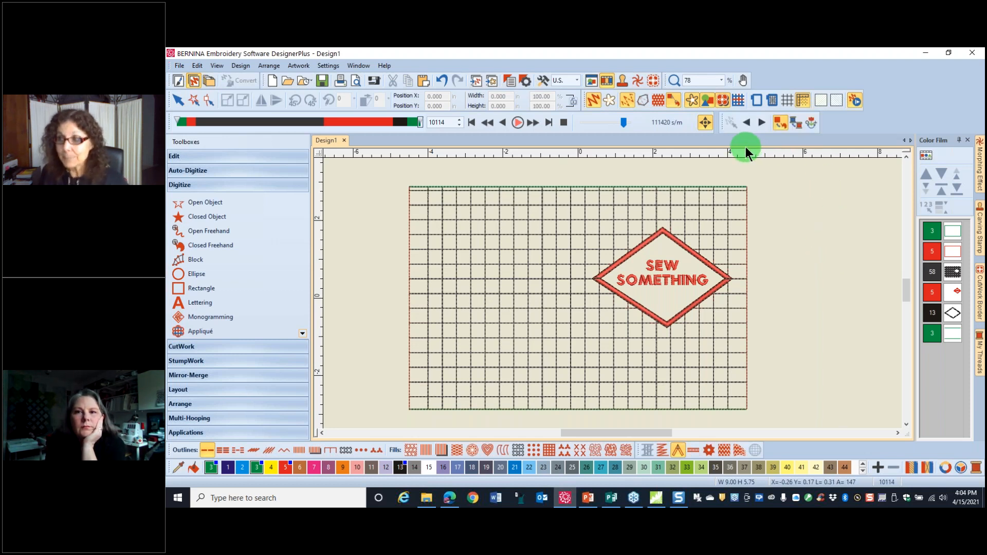
left_click_drag(724, 128, 745, 81)
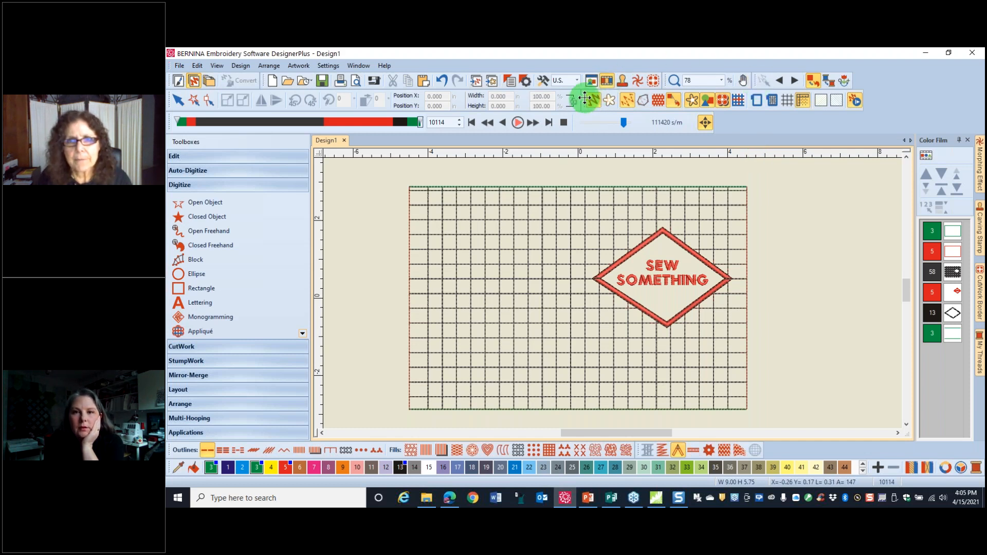
left_click_drag(596, 111, 569, 95)
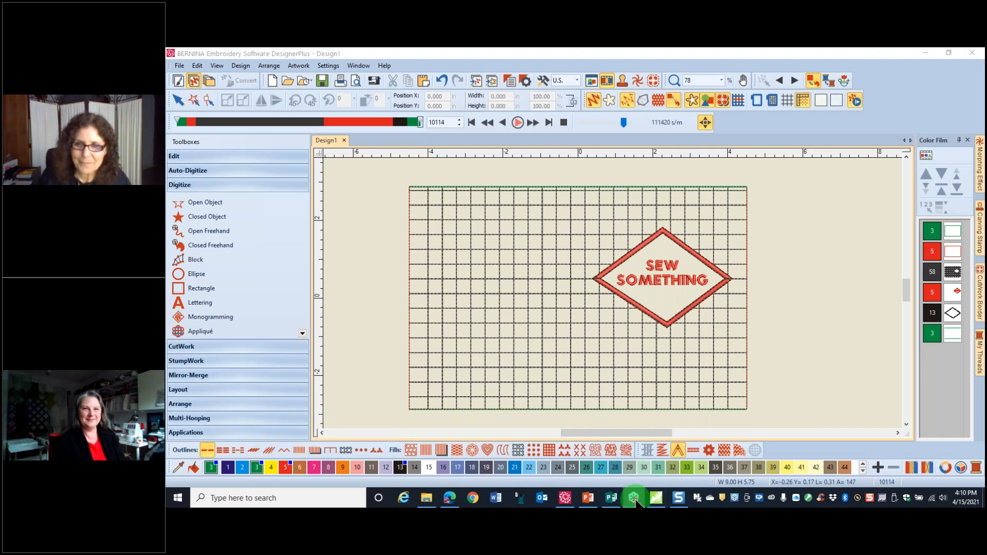
Close the embroidery program without saving the changes to Design1.
left_click(976, 54)
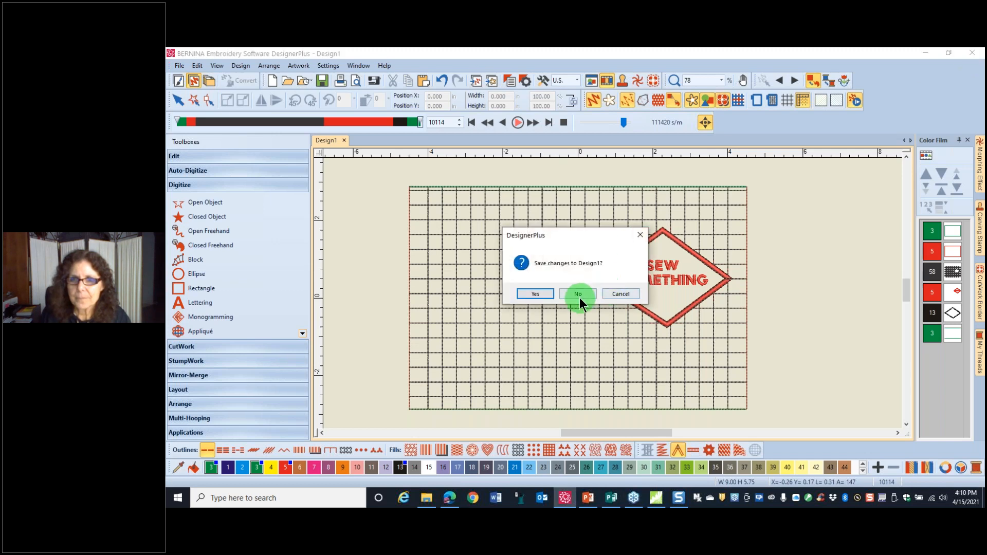
left_click(579, 295)
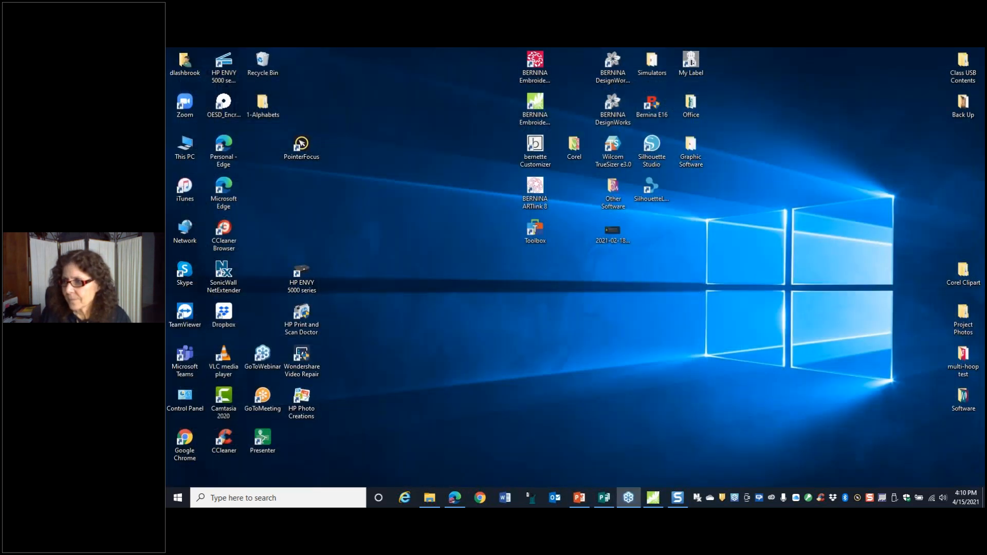